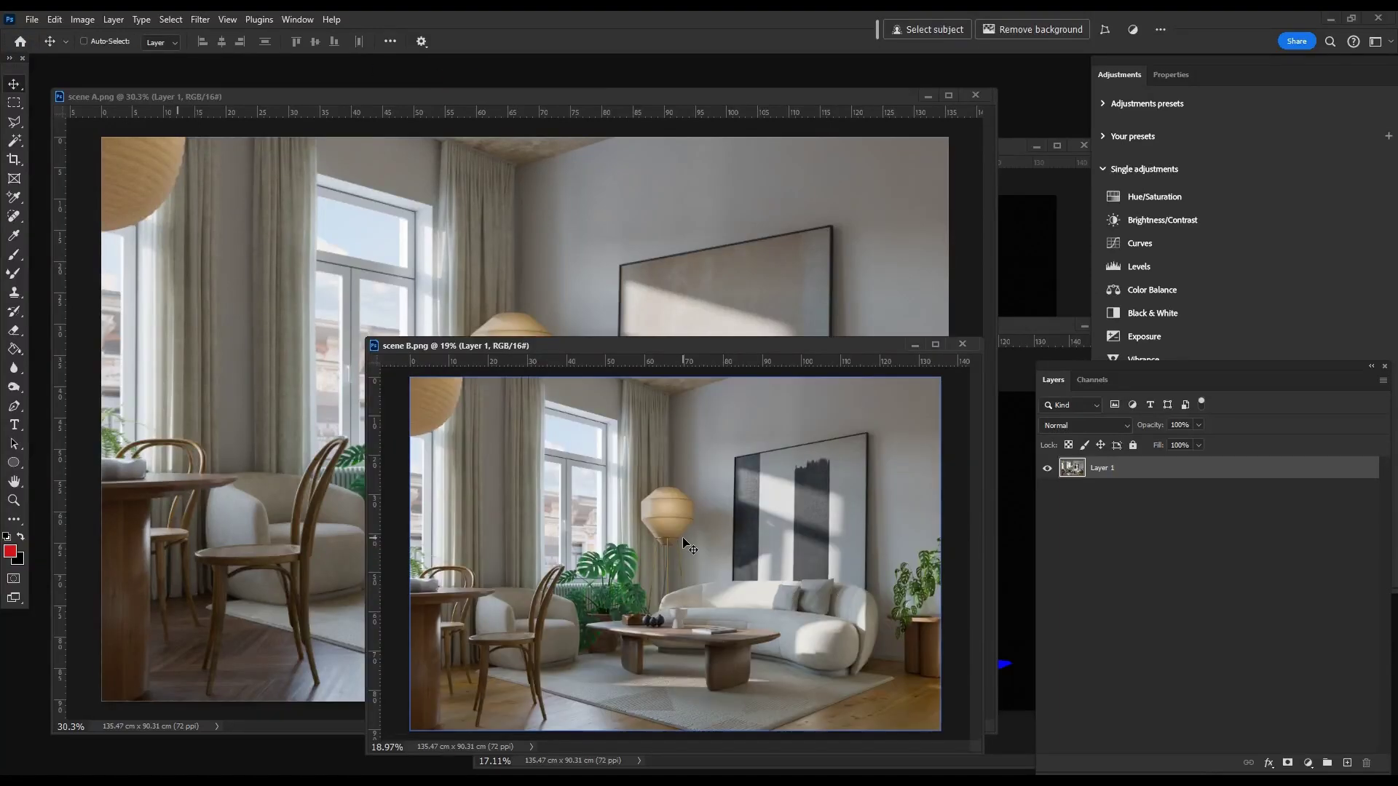
- Copy the scene B render and both color mask images into the scene A document as stacked layers, closing the leftover source document
drag(736, 542, 540, 231)
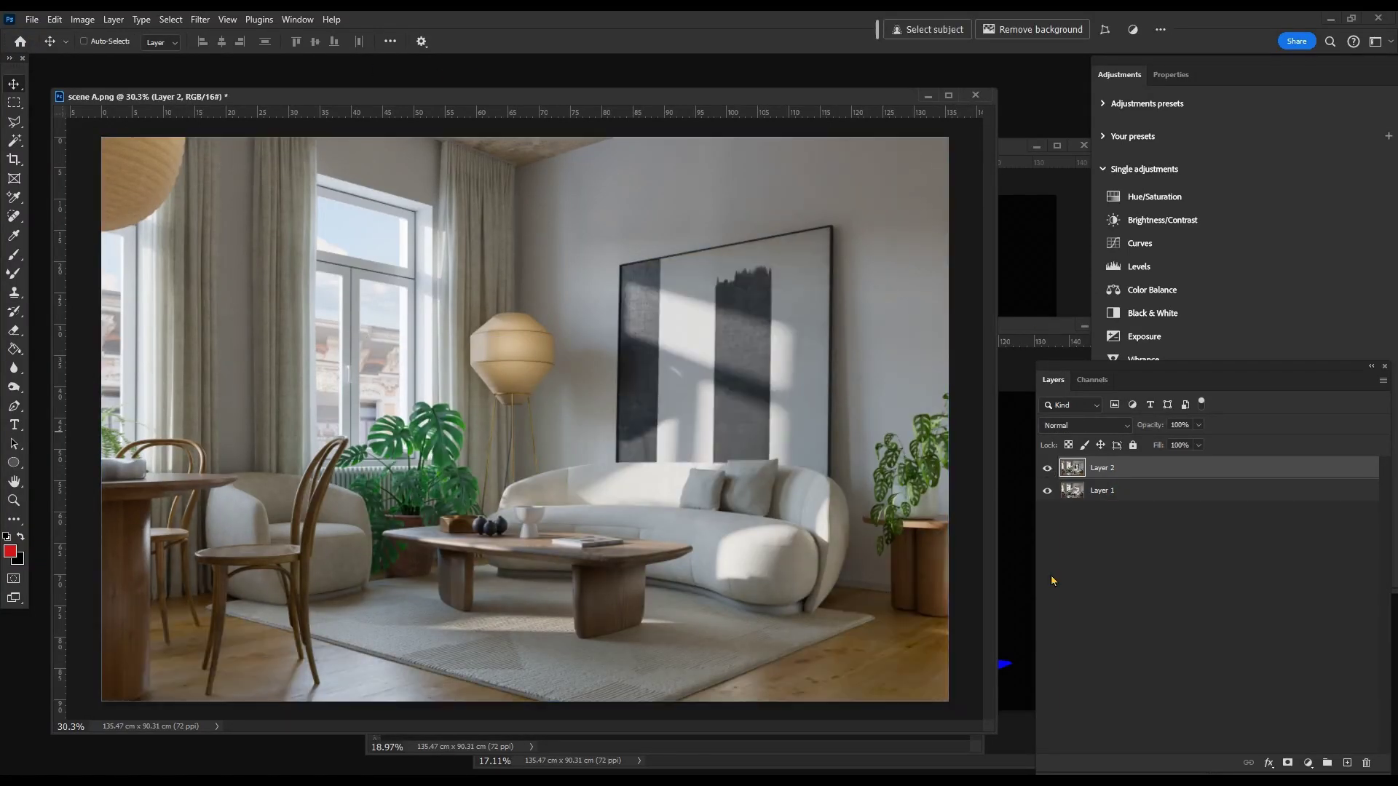
drag(1024, 325, 889, 310)
shift+drag(540, 193, 540, 193)
click(1004, 307)
shift+drag(938, 328, 364, 291)
click(1083, 145)
- Hide the two mask layers and toggle the scene B layer to compare it with the scene A render
click(1048, 495)
click(1047, 474)
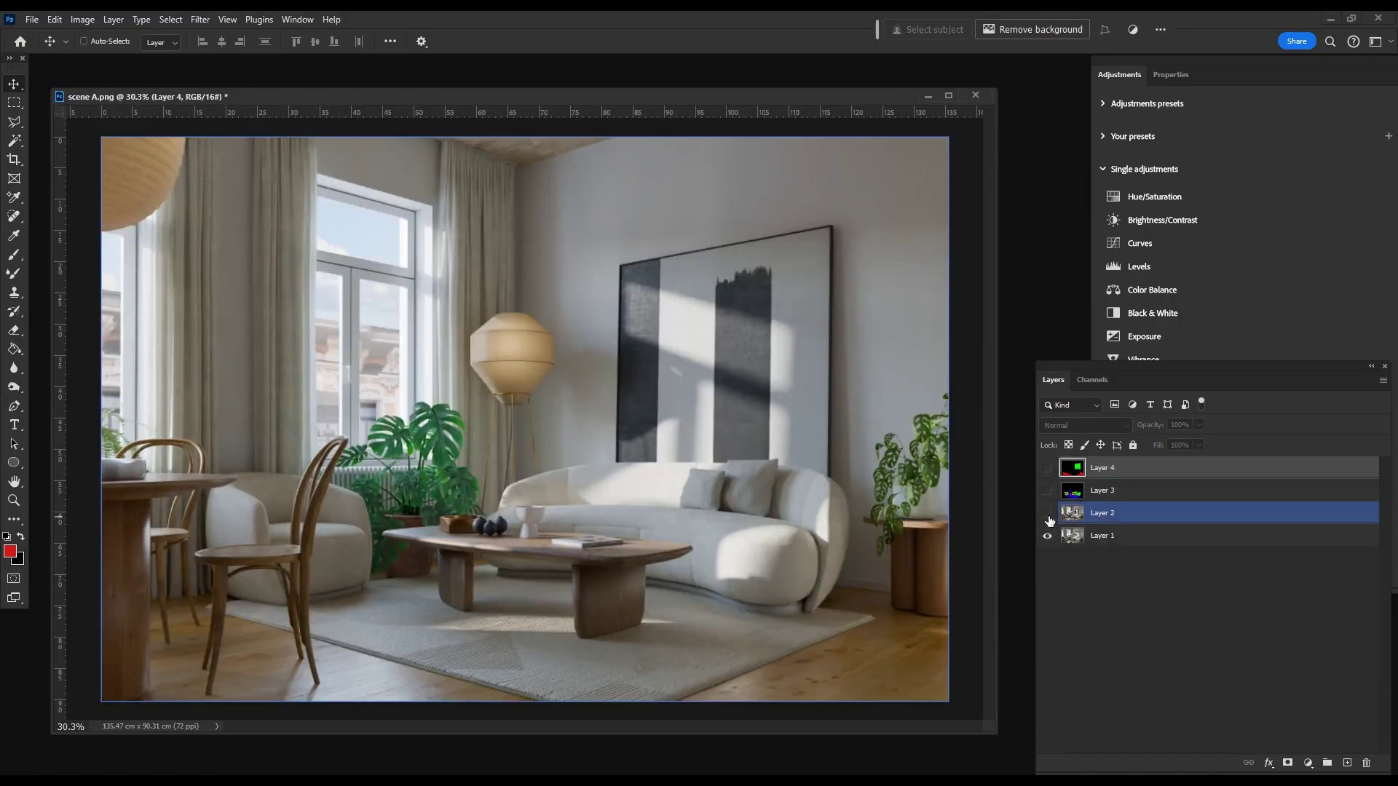
click(1049, 516)
click(1050, 494)
click(1050, 494)
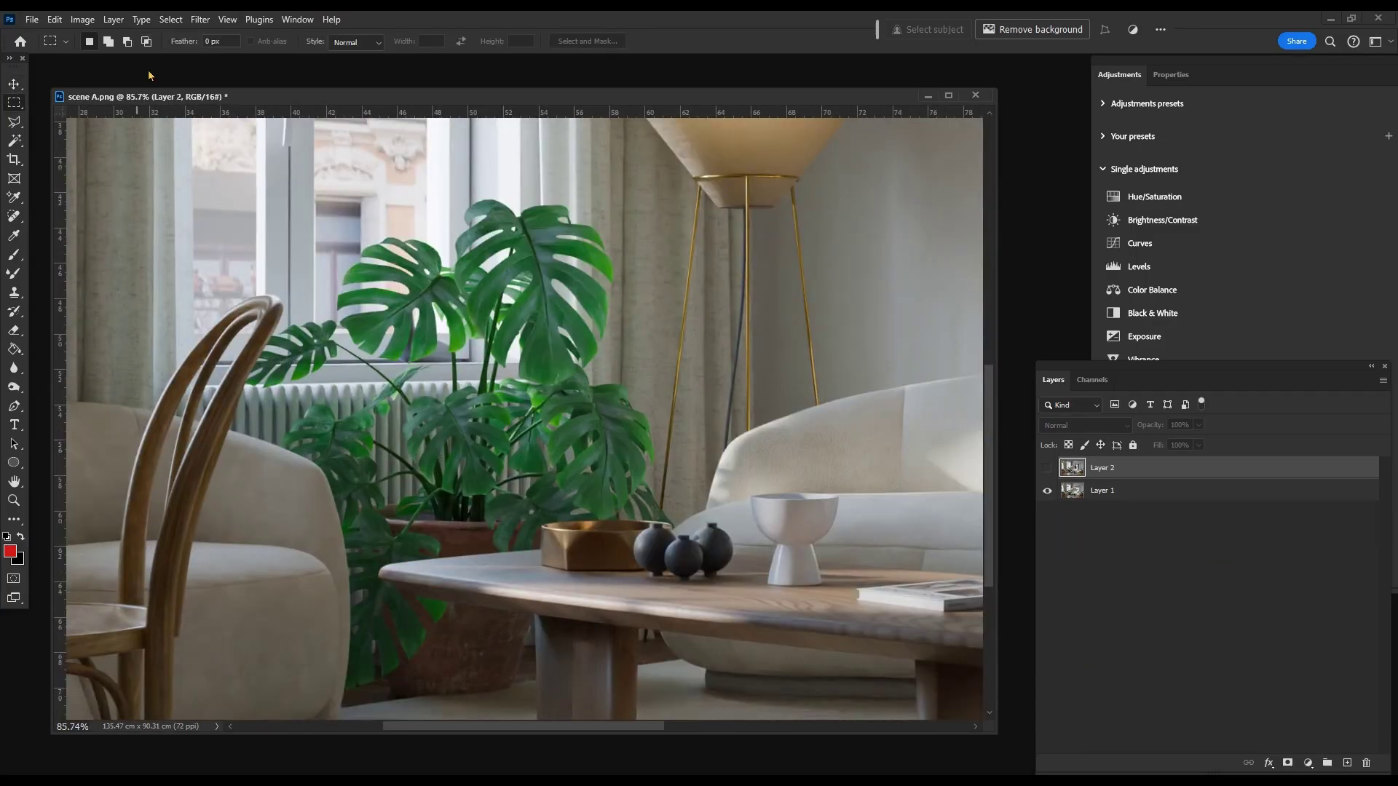
- Load the saved plant channel as a selection and copy that area of Layer 2 to a new layer
click(170, 19)
click(218, 343)
click(437, 364)
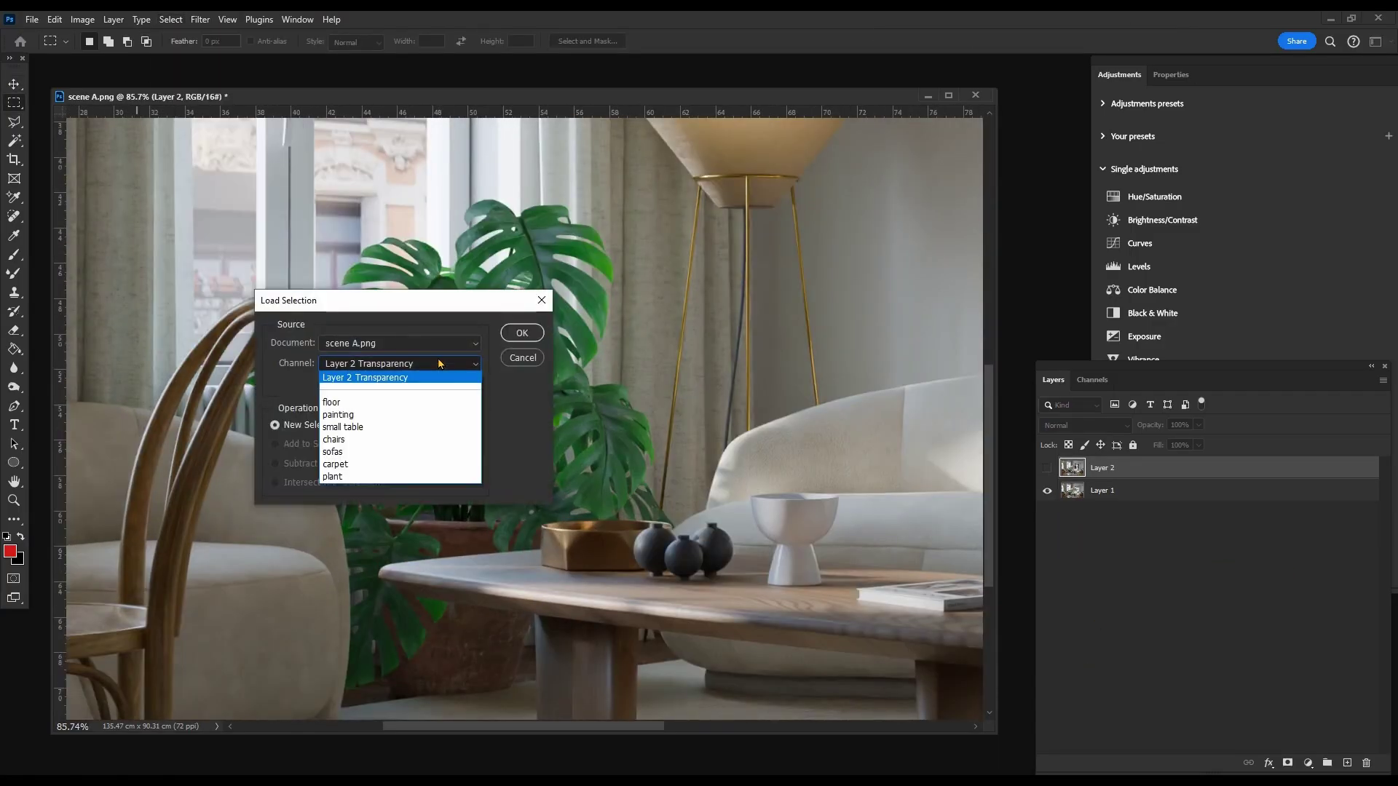
click(405, 477)
click(522, 332)
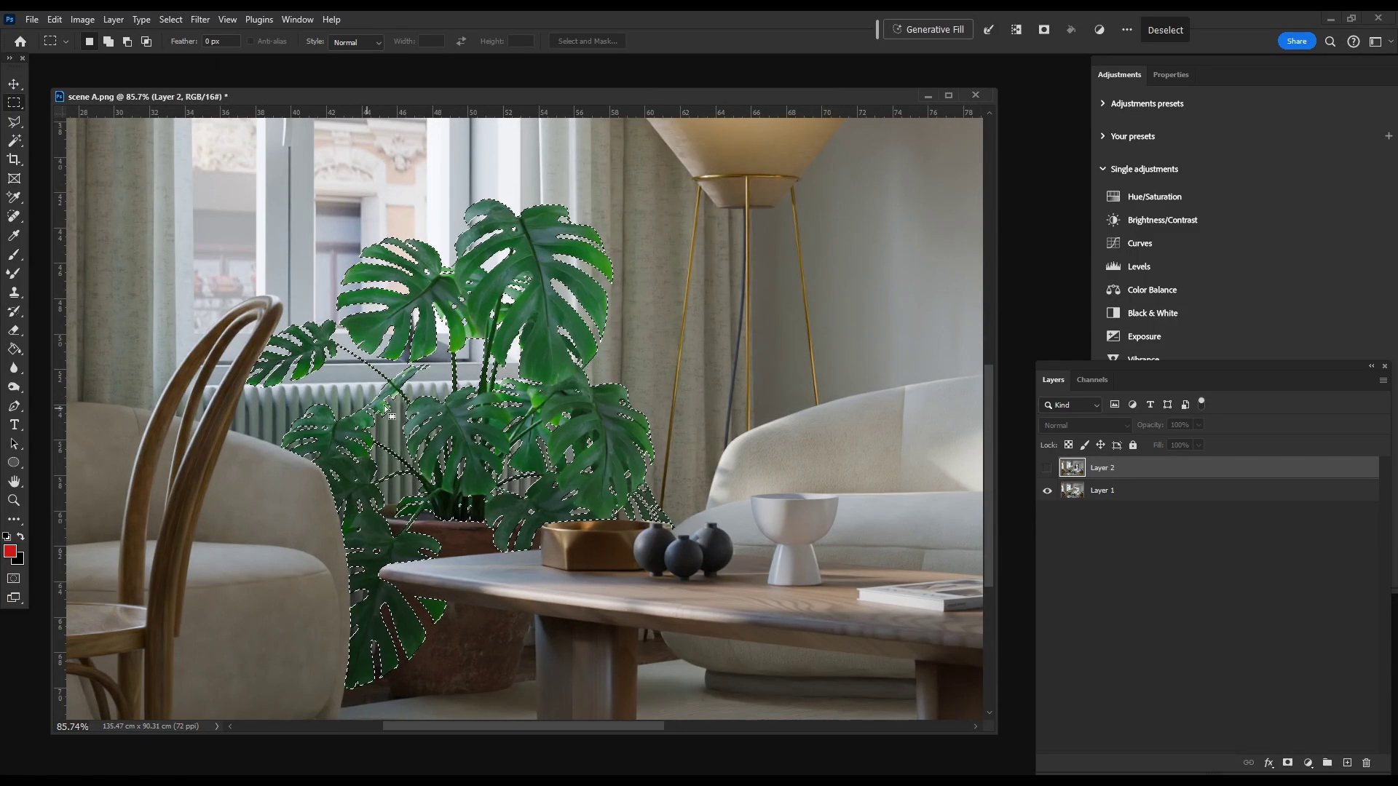
key(ctrl+j)
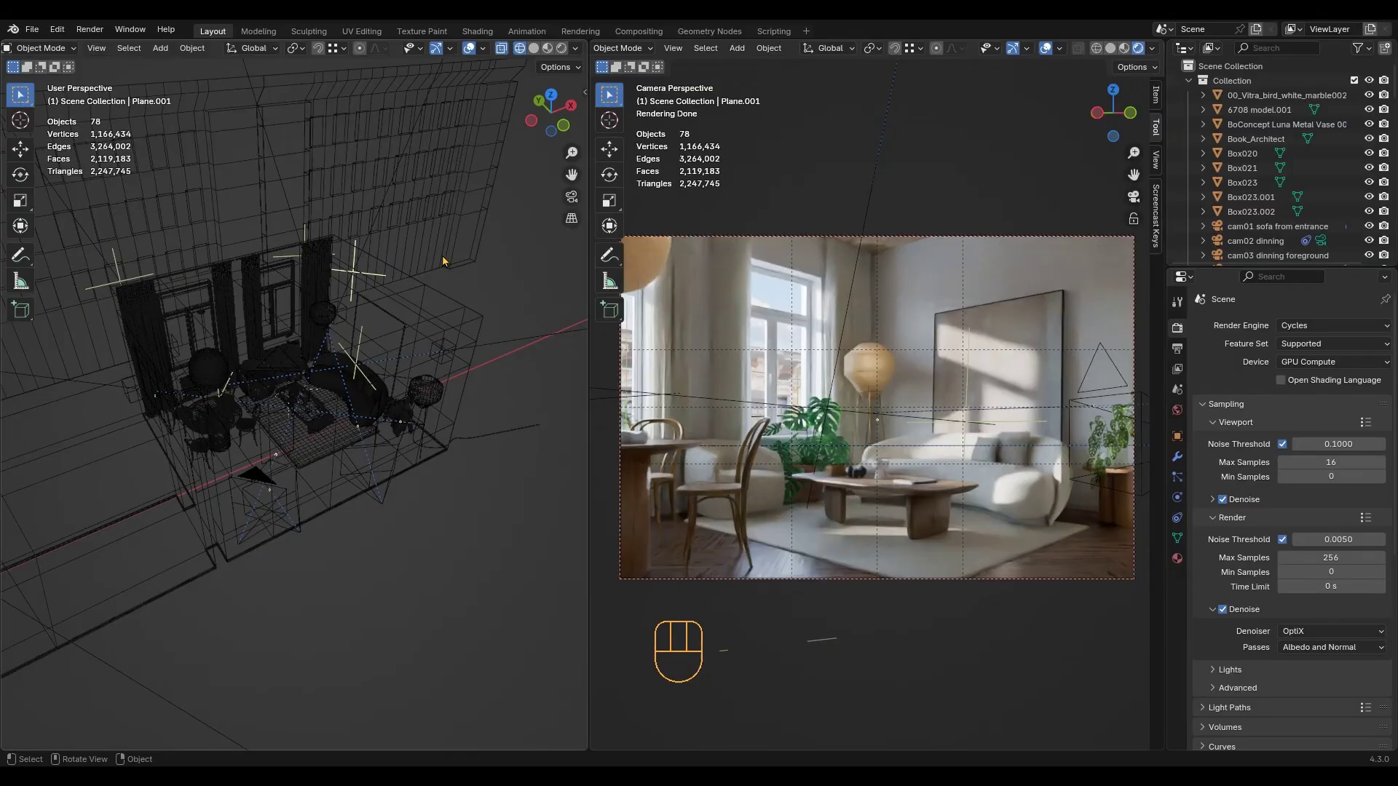
- Switch to Blender, install and enable the coral tools add-on in the preferences, and check its panel in the wireframe viewport
click(51, 32)
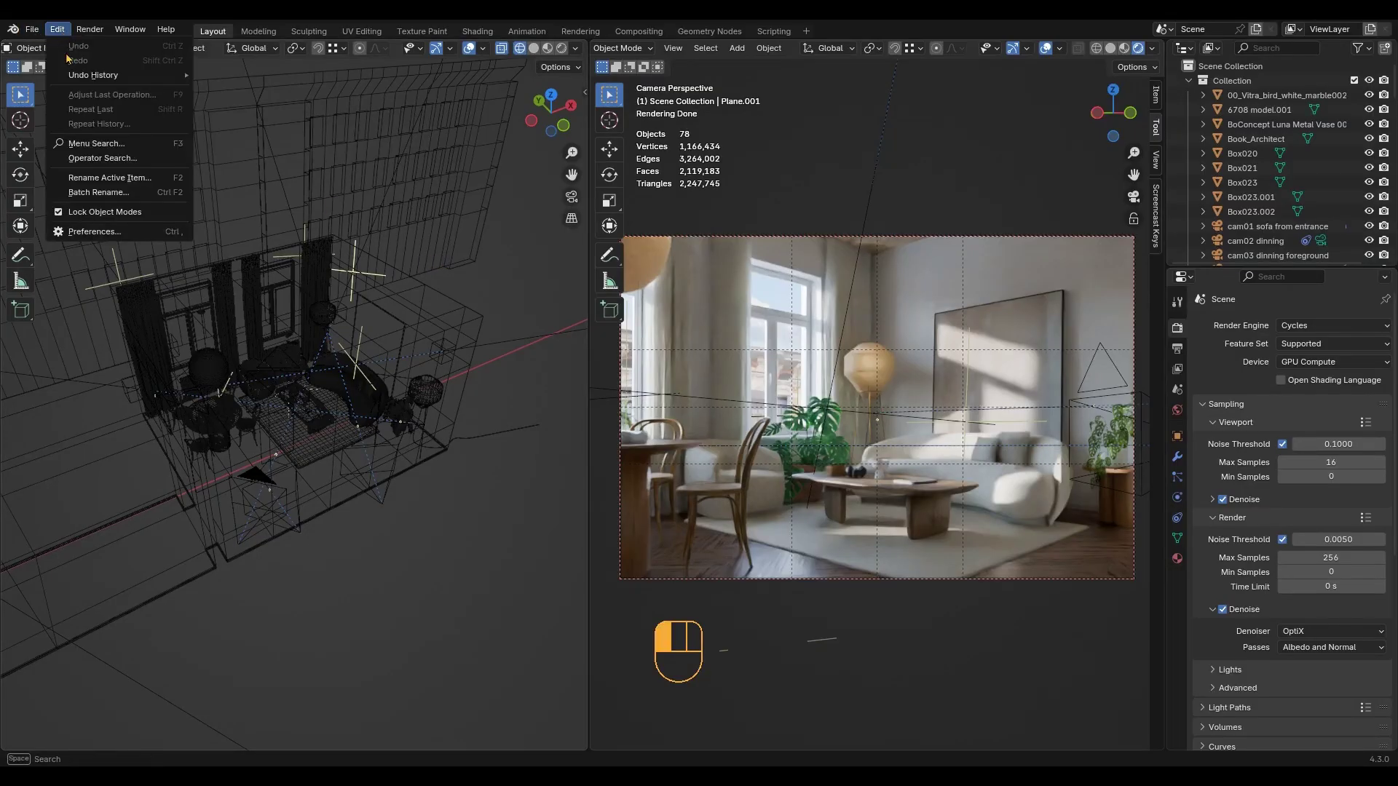
click(109, 233)
click(85, 178)
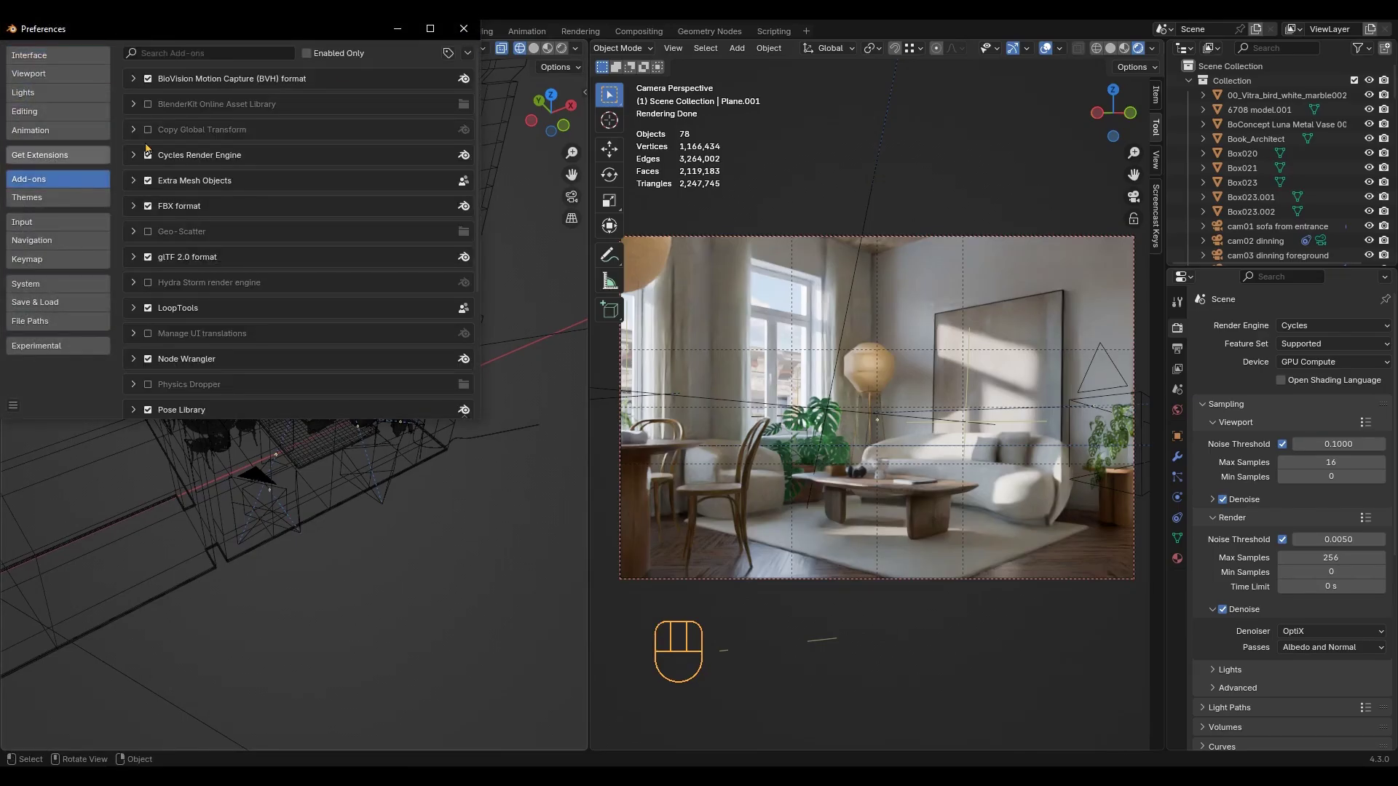
click(468, 52)
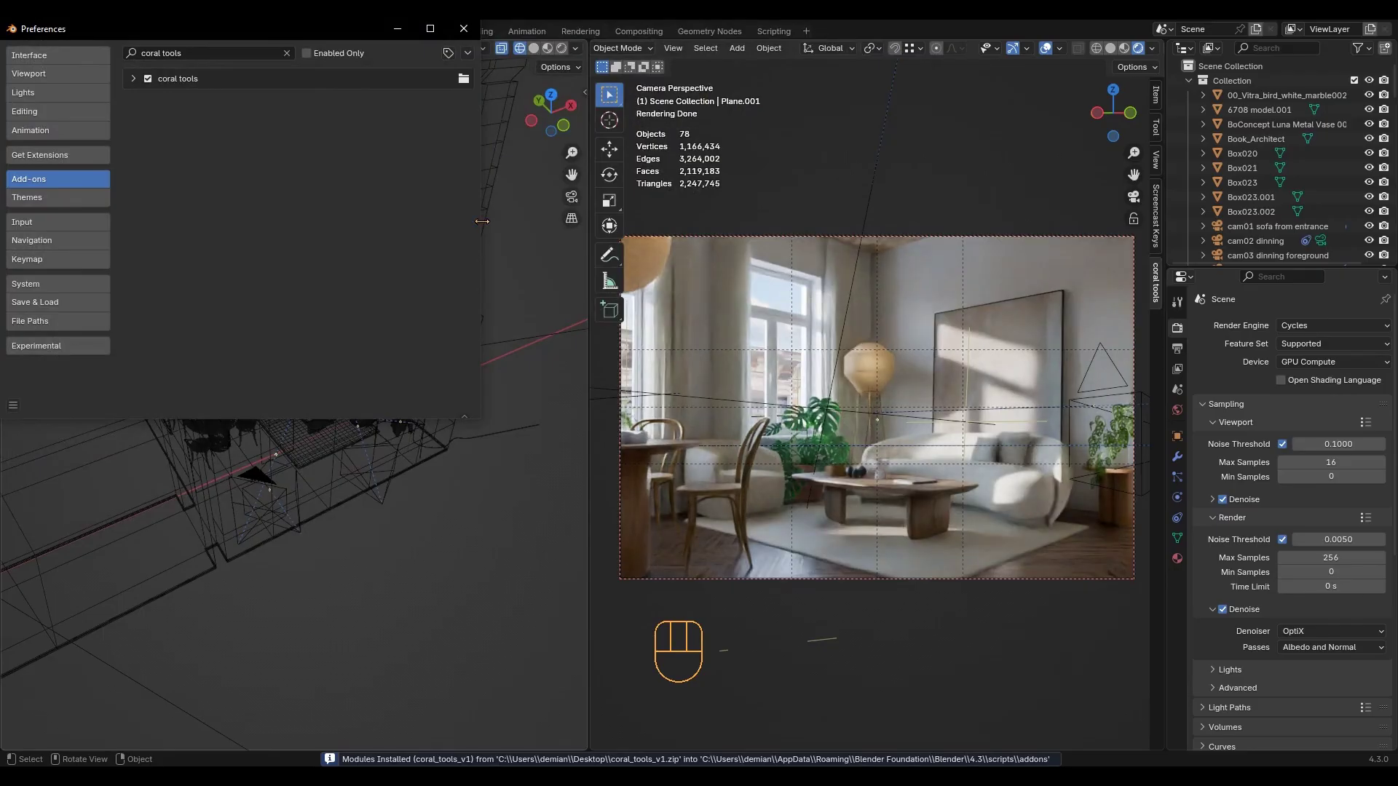
click(464, 28)
click(522, 256)
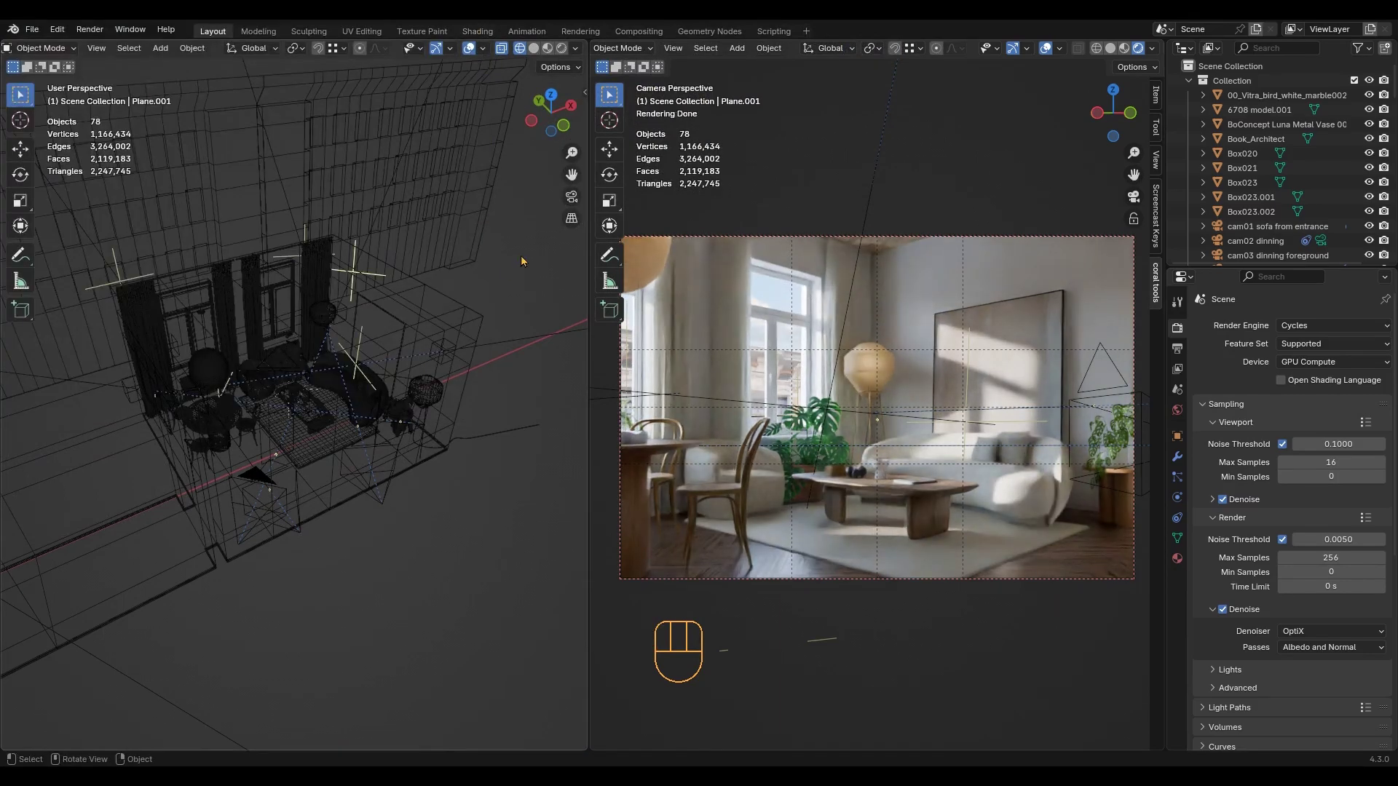
key(n)
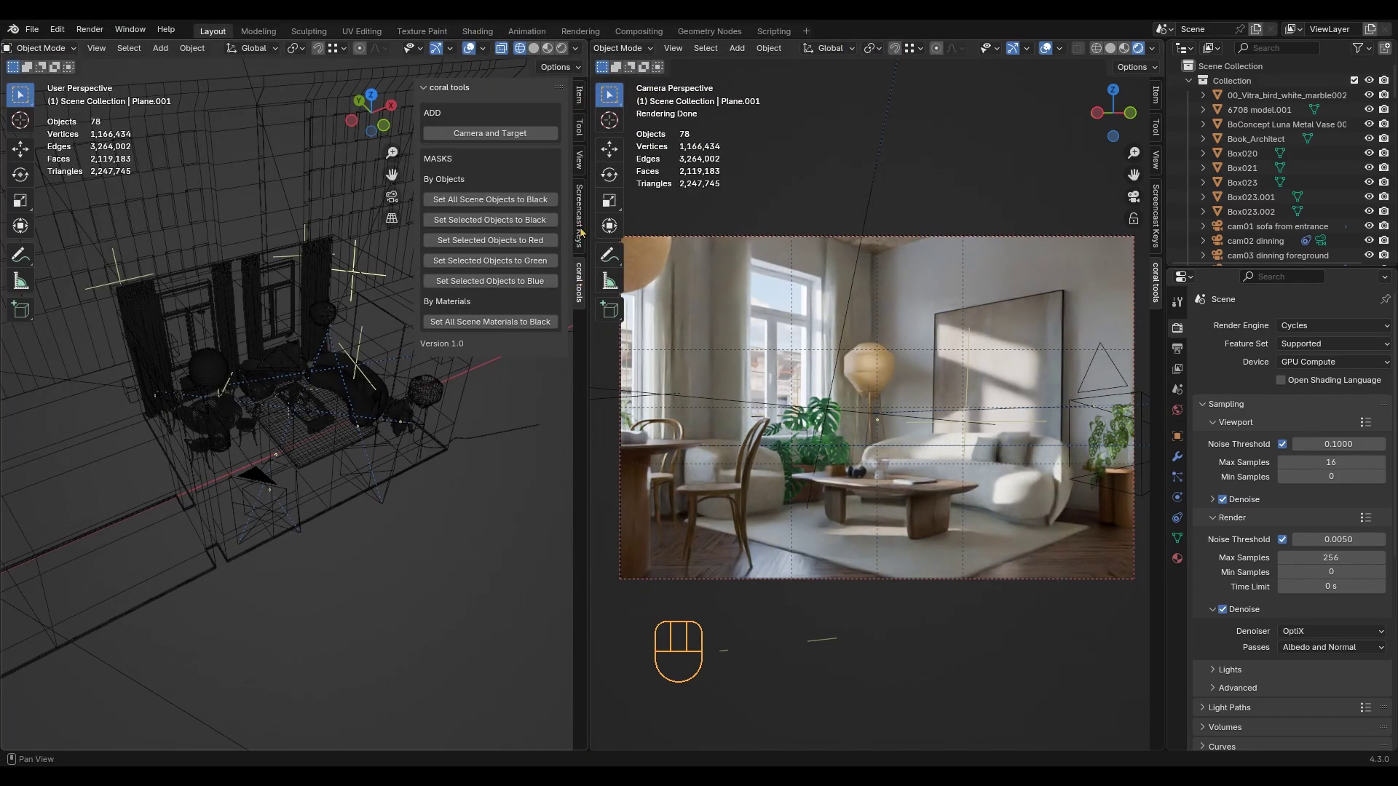
key(n)
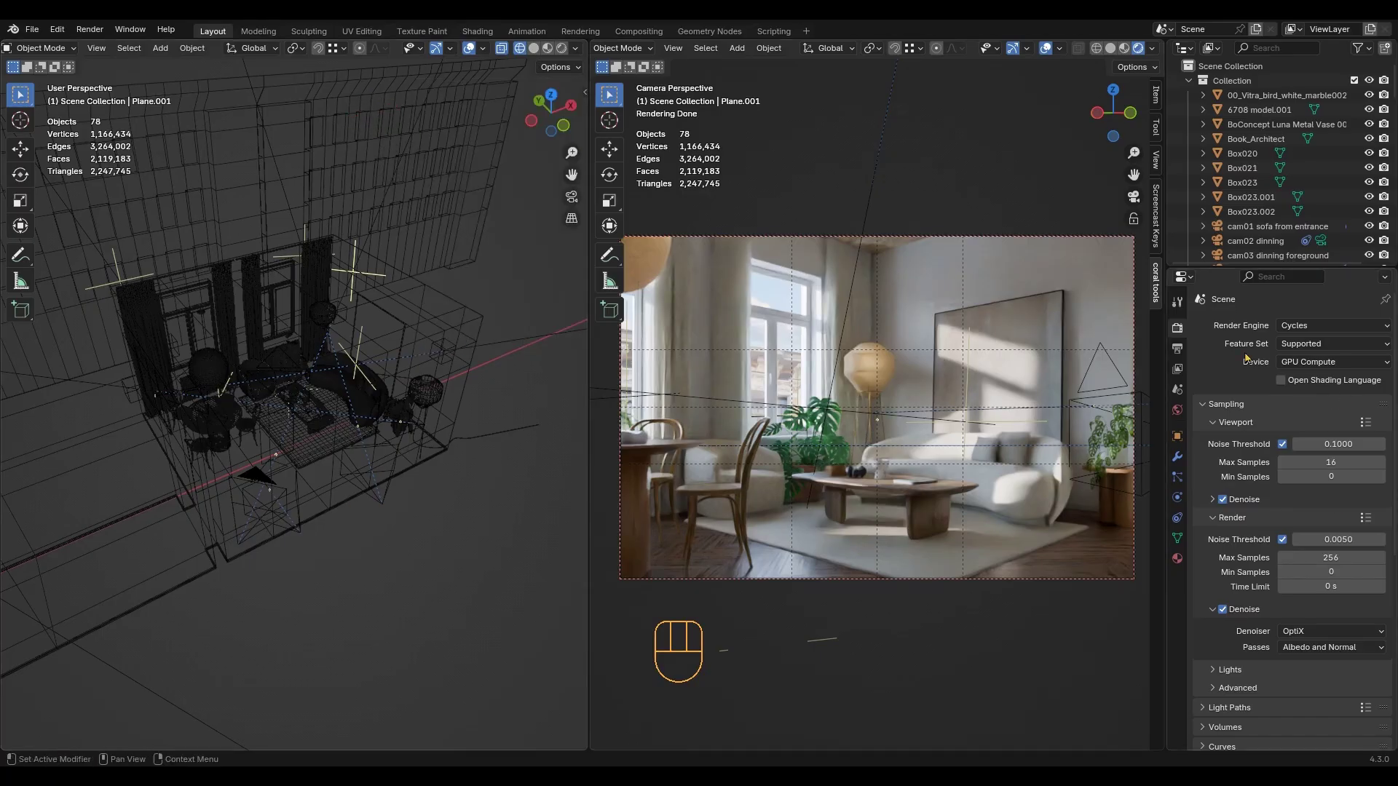
- Set the view transform in the scene's color management to Standard
scroll(1247, 348, down, 10)
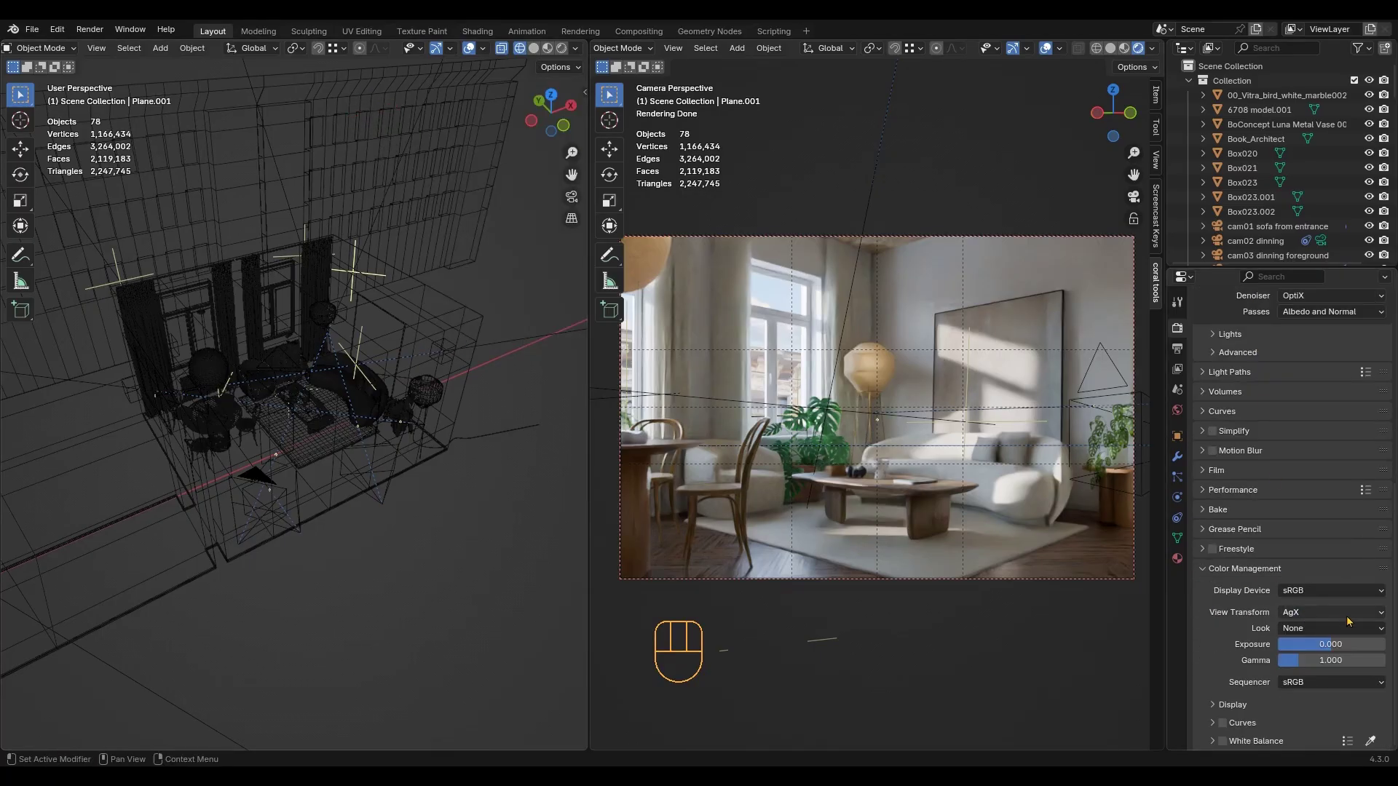
click(1350, 612)
click(1345, 631)
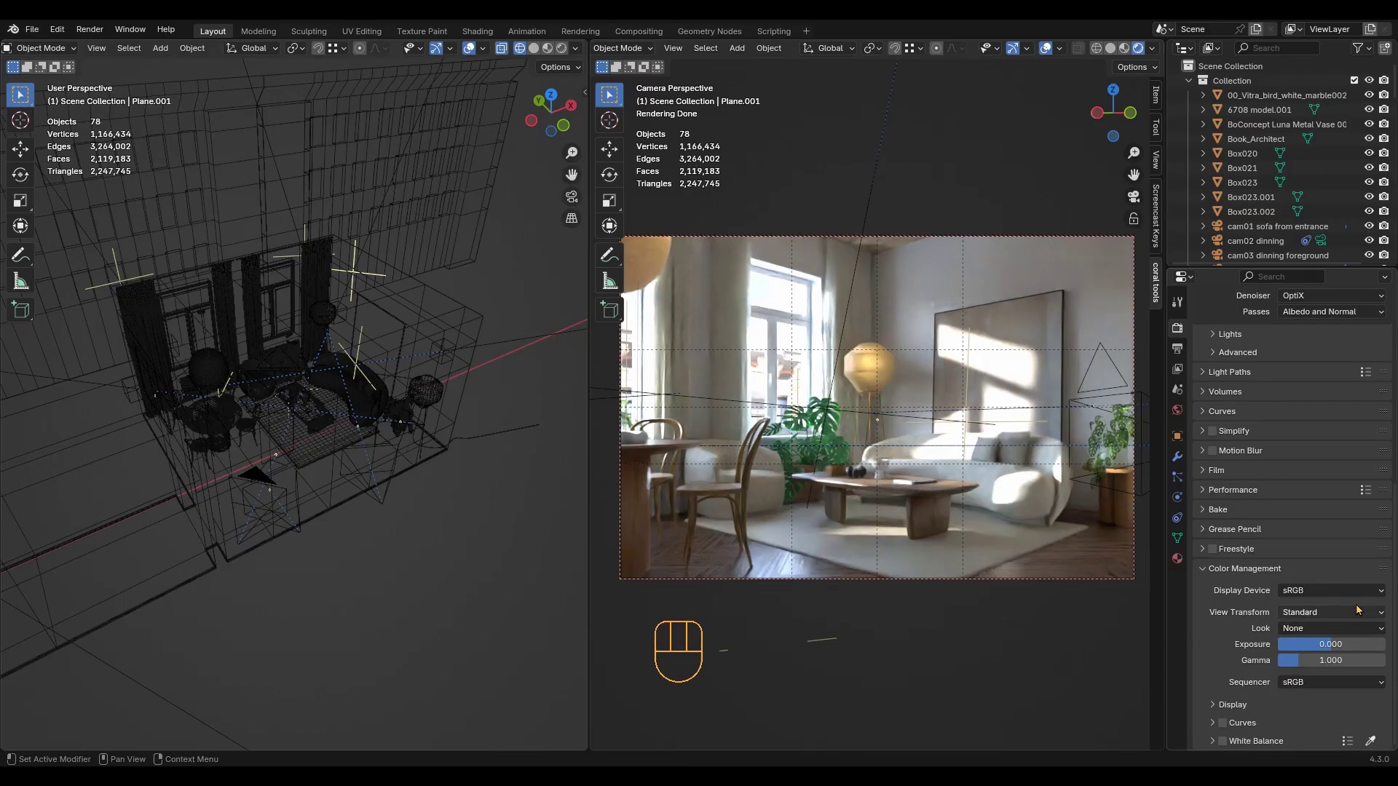
- Switch the camera viewport to solid shading with flat lighting and Object color
click(1110, 48)
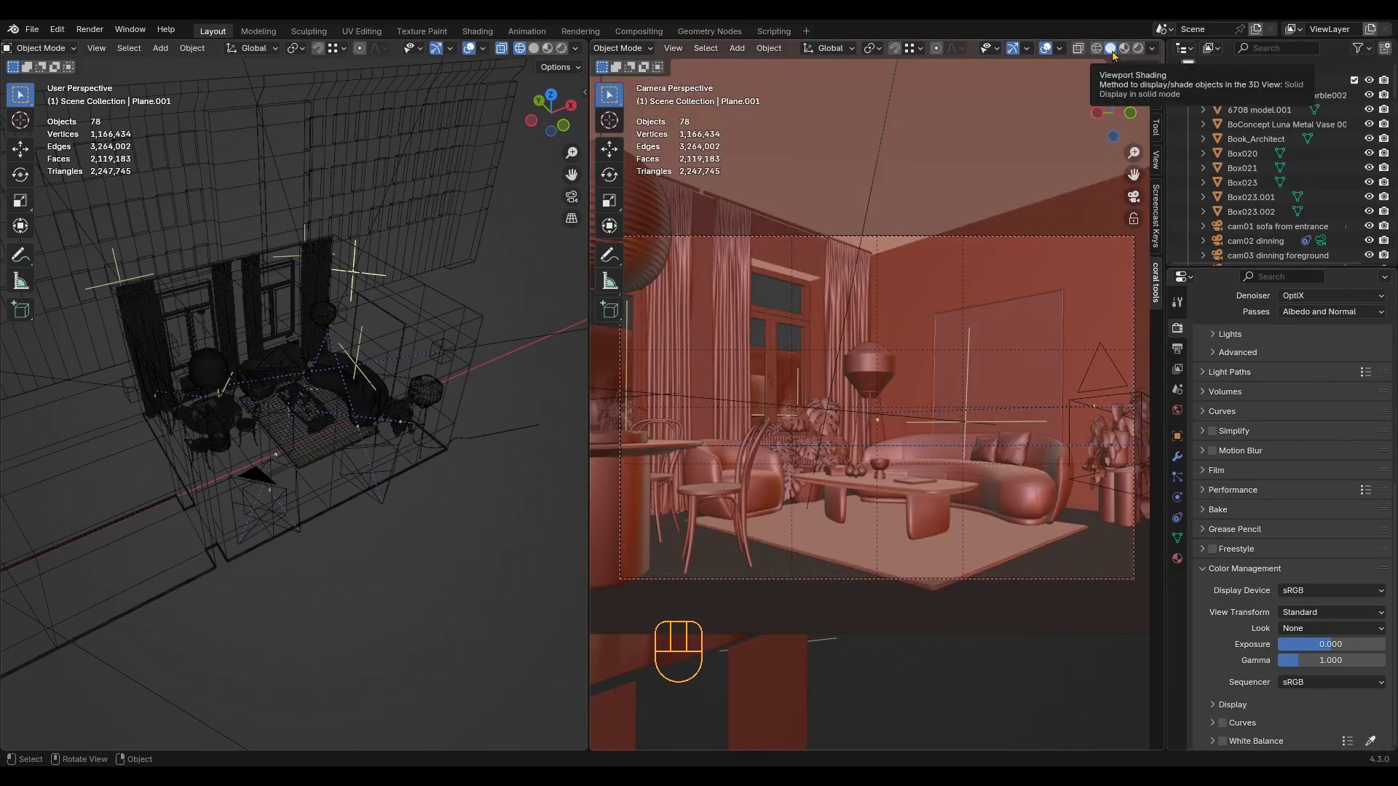
click(1153, 49)
click(1192, 120)
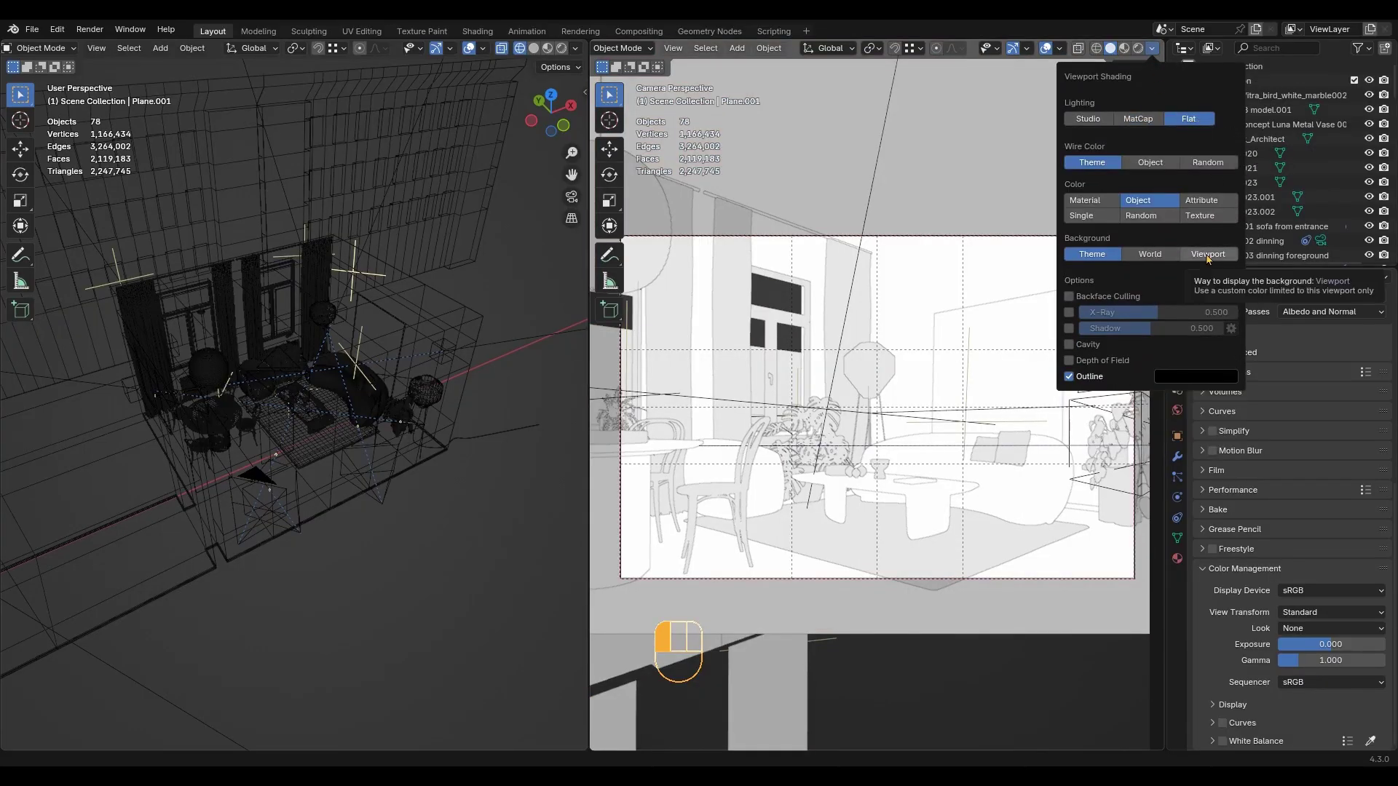
- Give the camera viewport a custom black background and disable the object outline
click(1207, 256)
click(1190, 277)
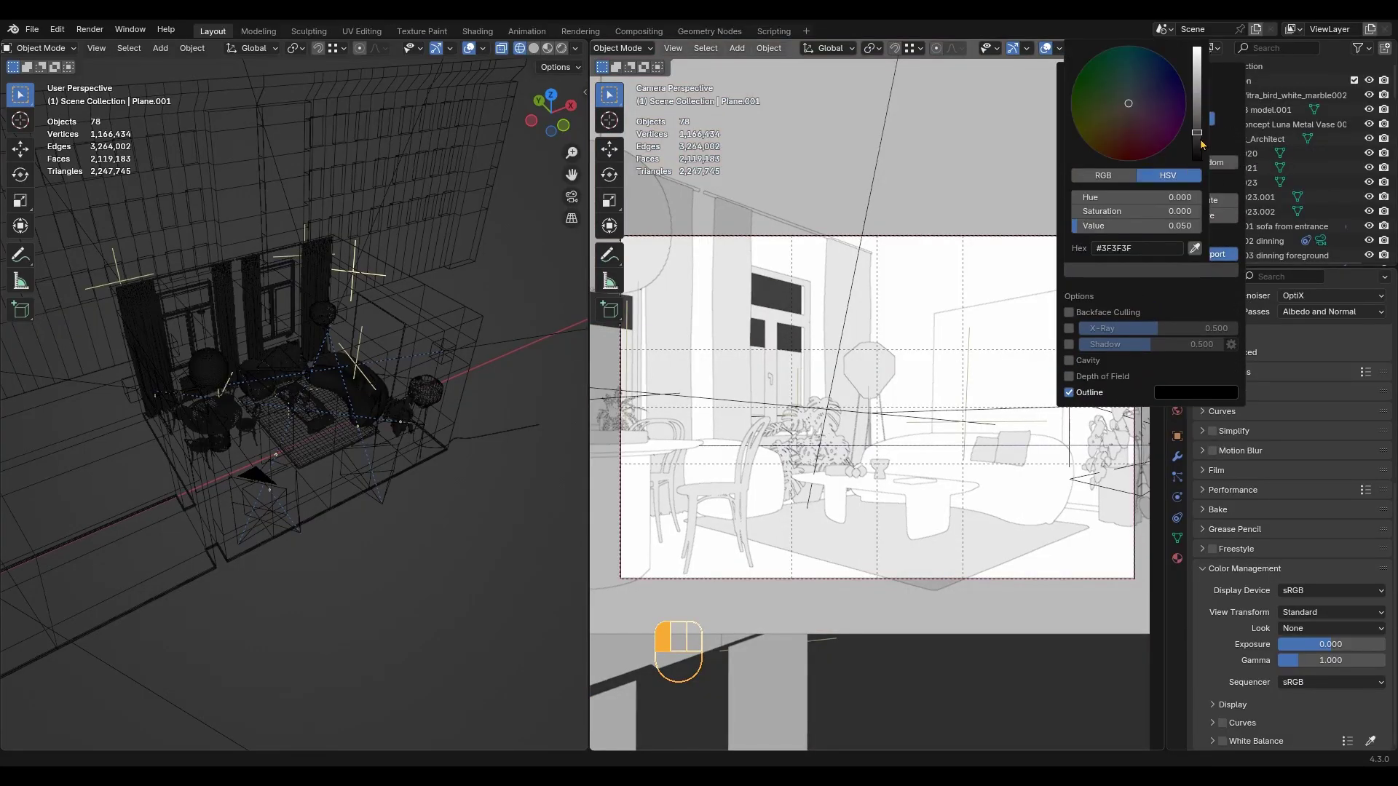
drag(1200, 144, 1198, 162)
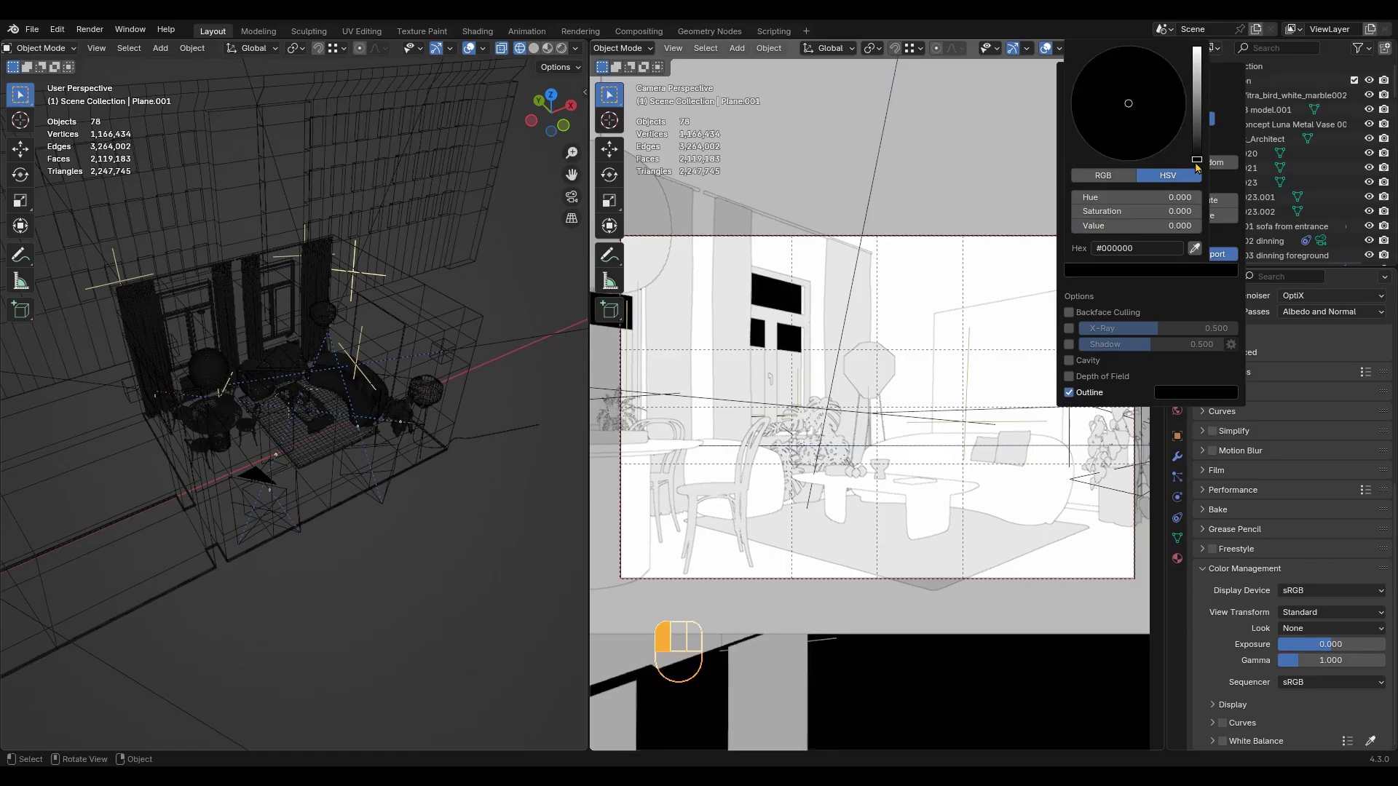
click(1077, 394)
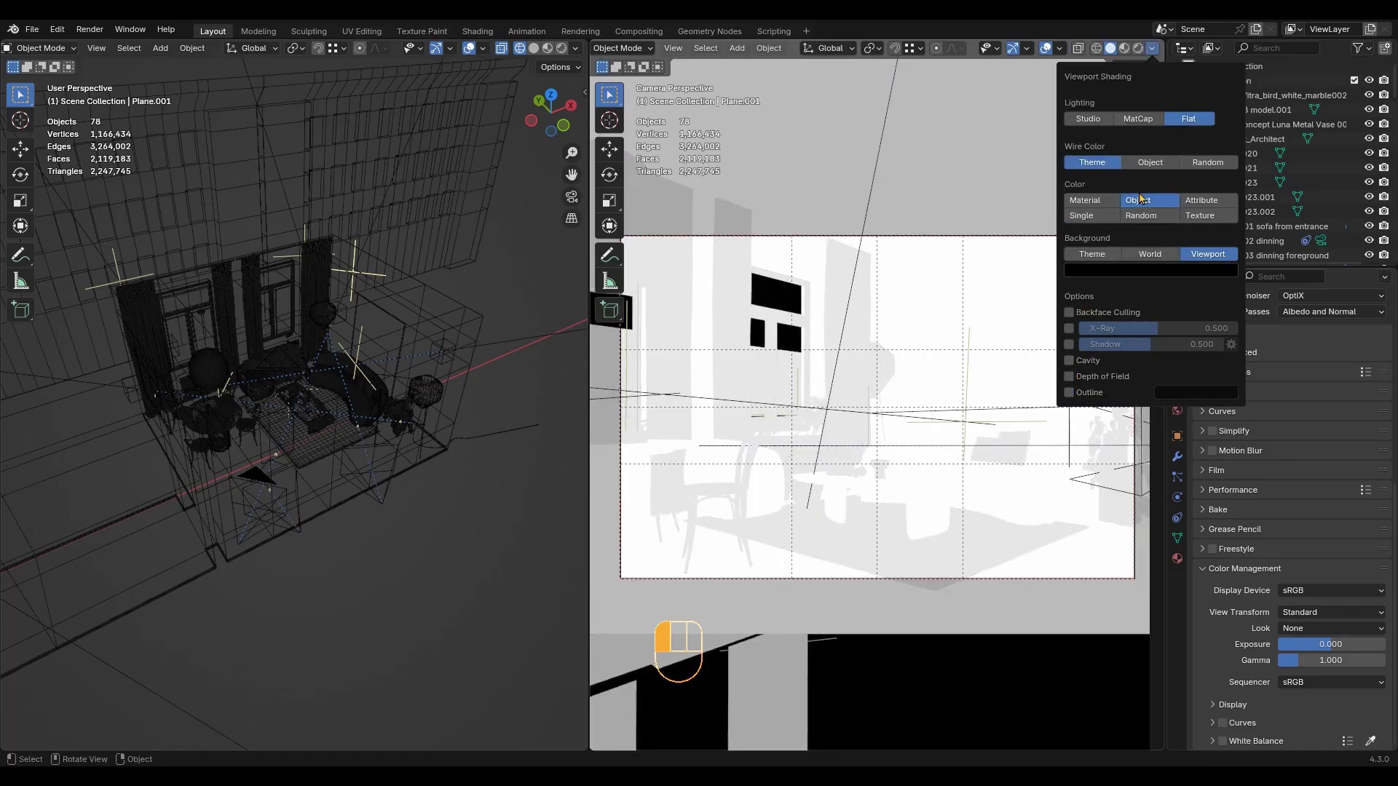
- Preview the Material color display, return to Object color, and turn off the overlays in the camera viewport
click(1107, 203)
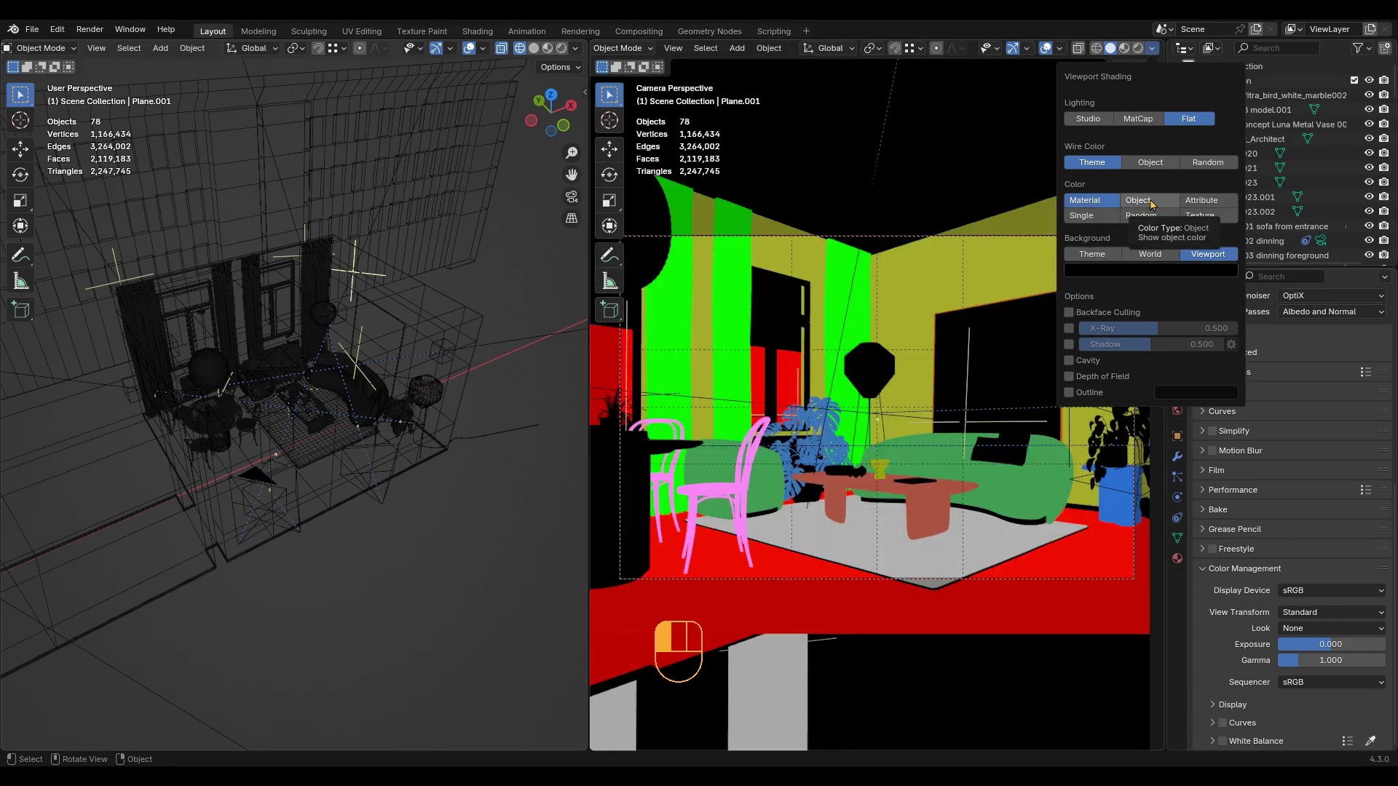
ctrl+scroll(1152, 204, down, 1)
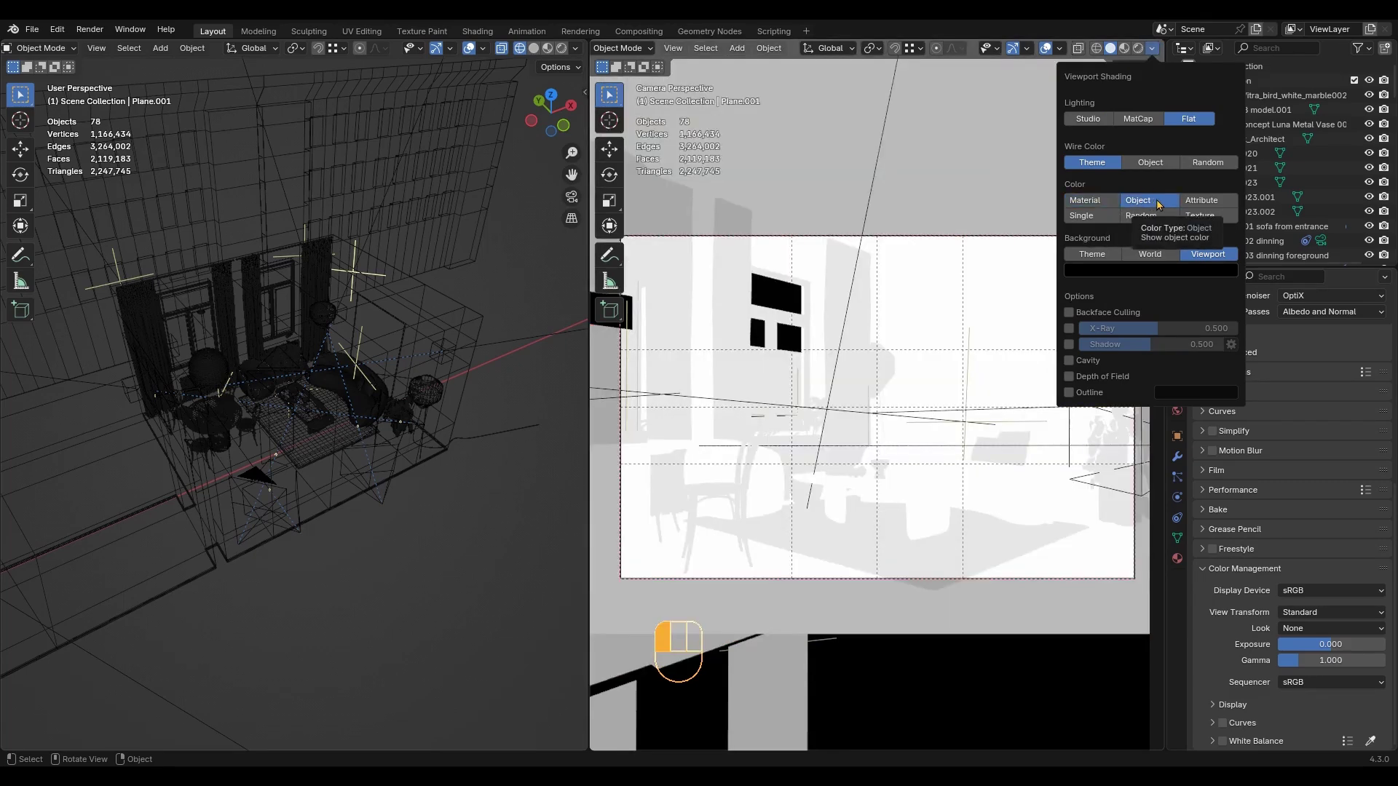
click(1047, 49)
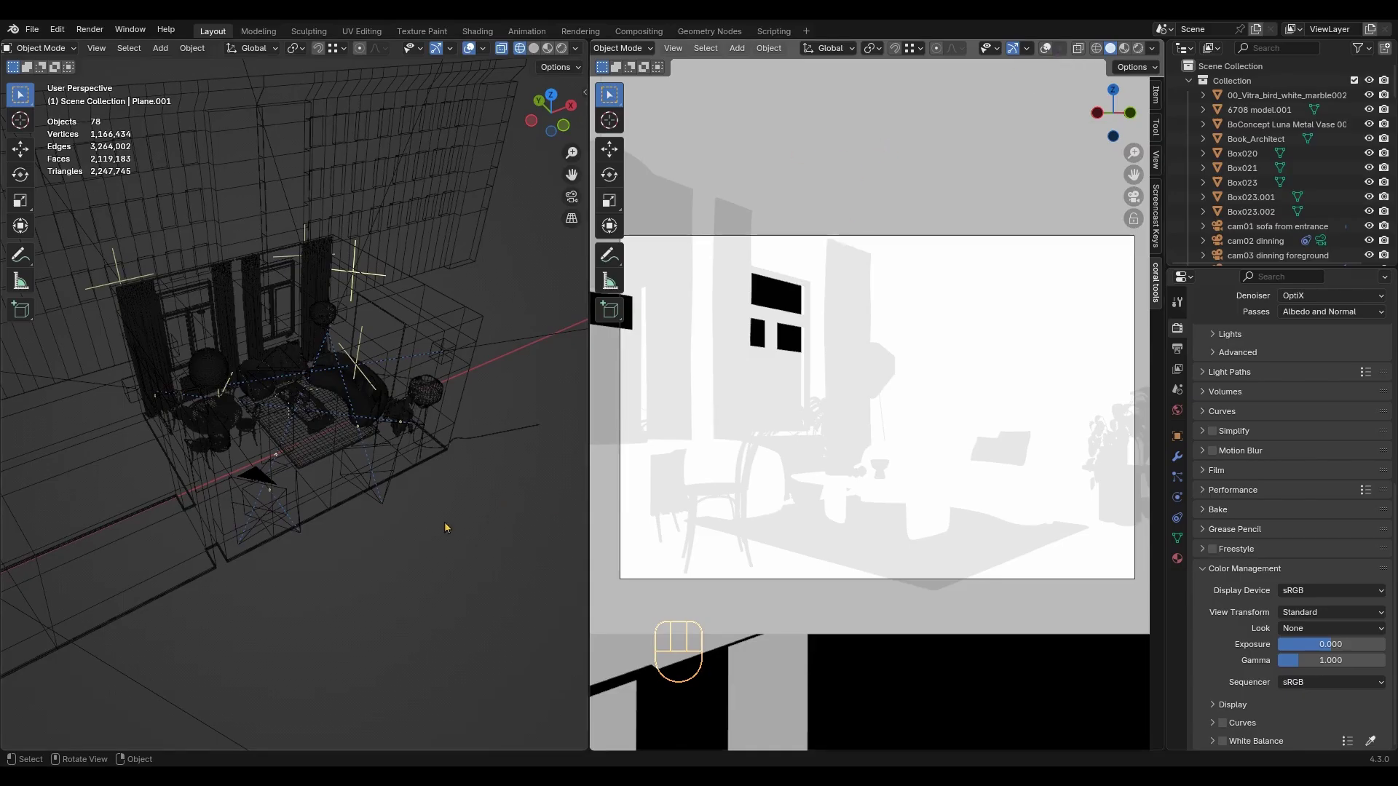
- Set the coffee table's viewport display color to pure red
click(928, 504)
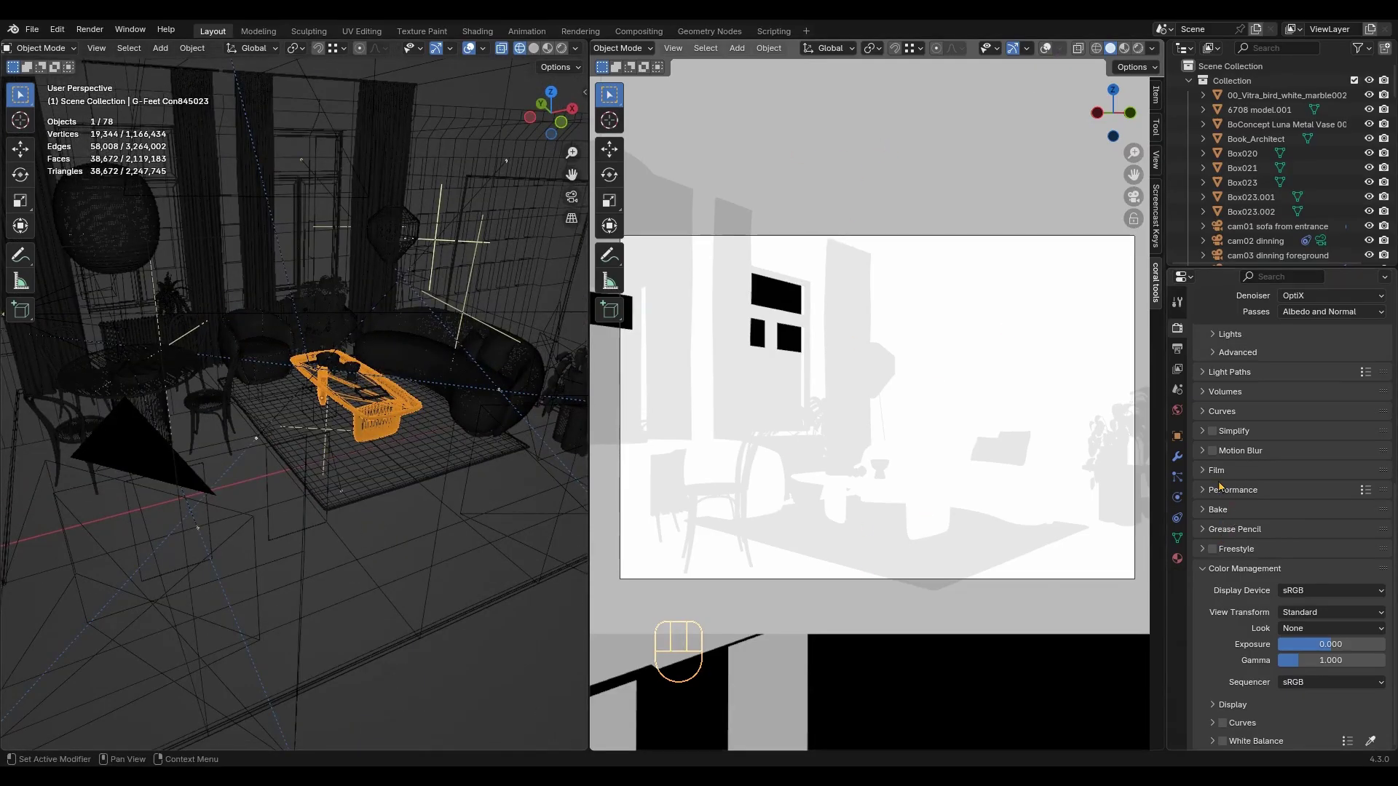
click(1177, 435)
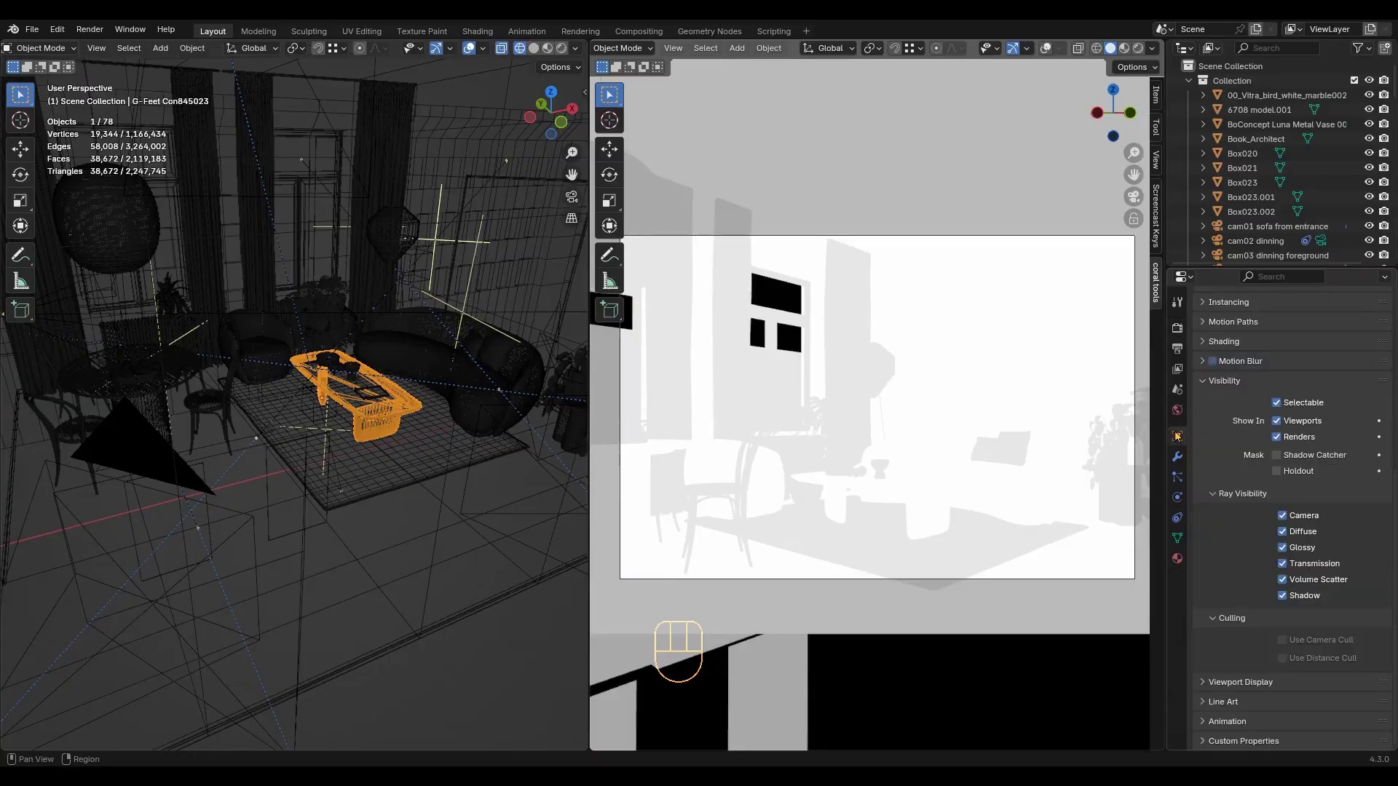
click(1254, 682)
scroll(1254, 656, down, 5)
click(1320, 641)
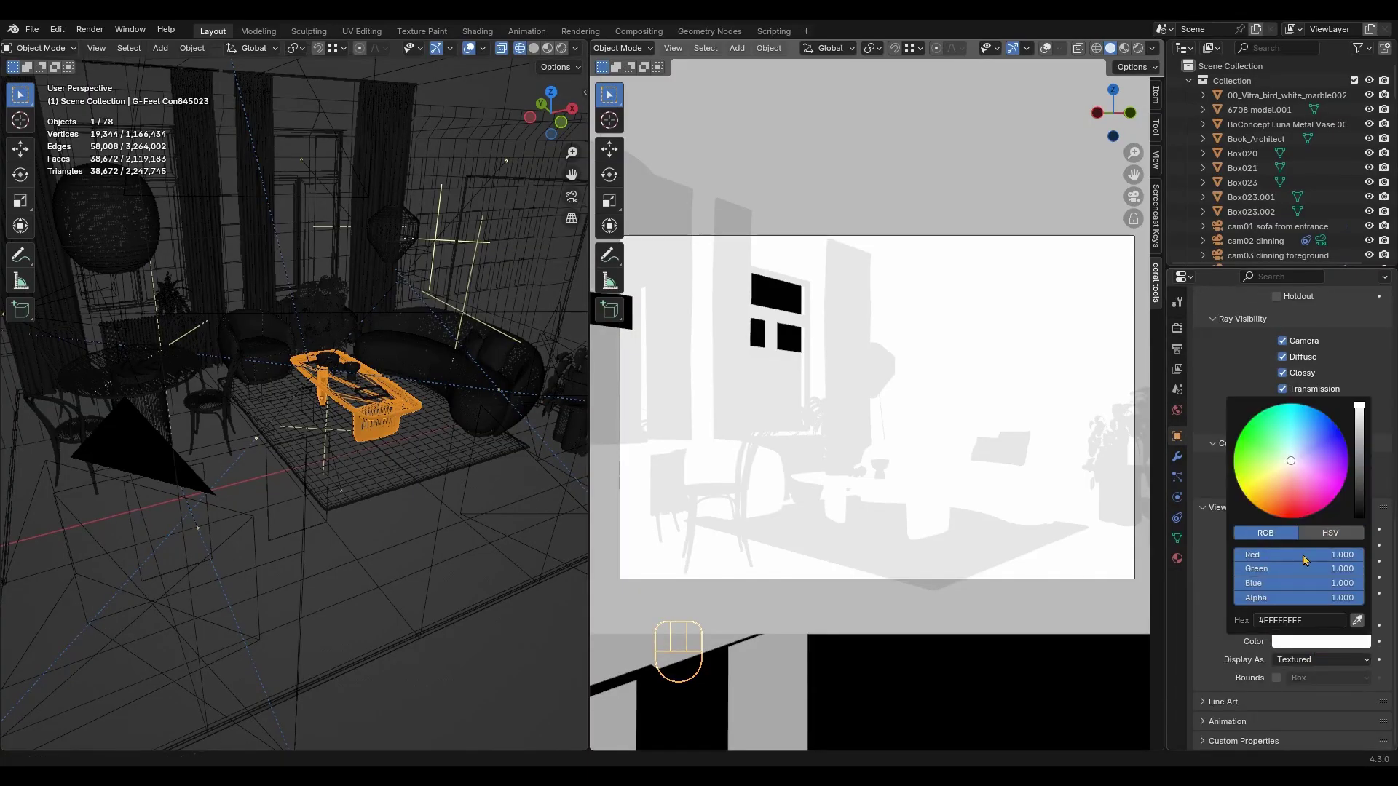
drag(1334, 572, 1223, 585)
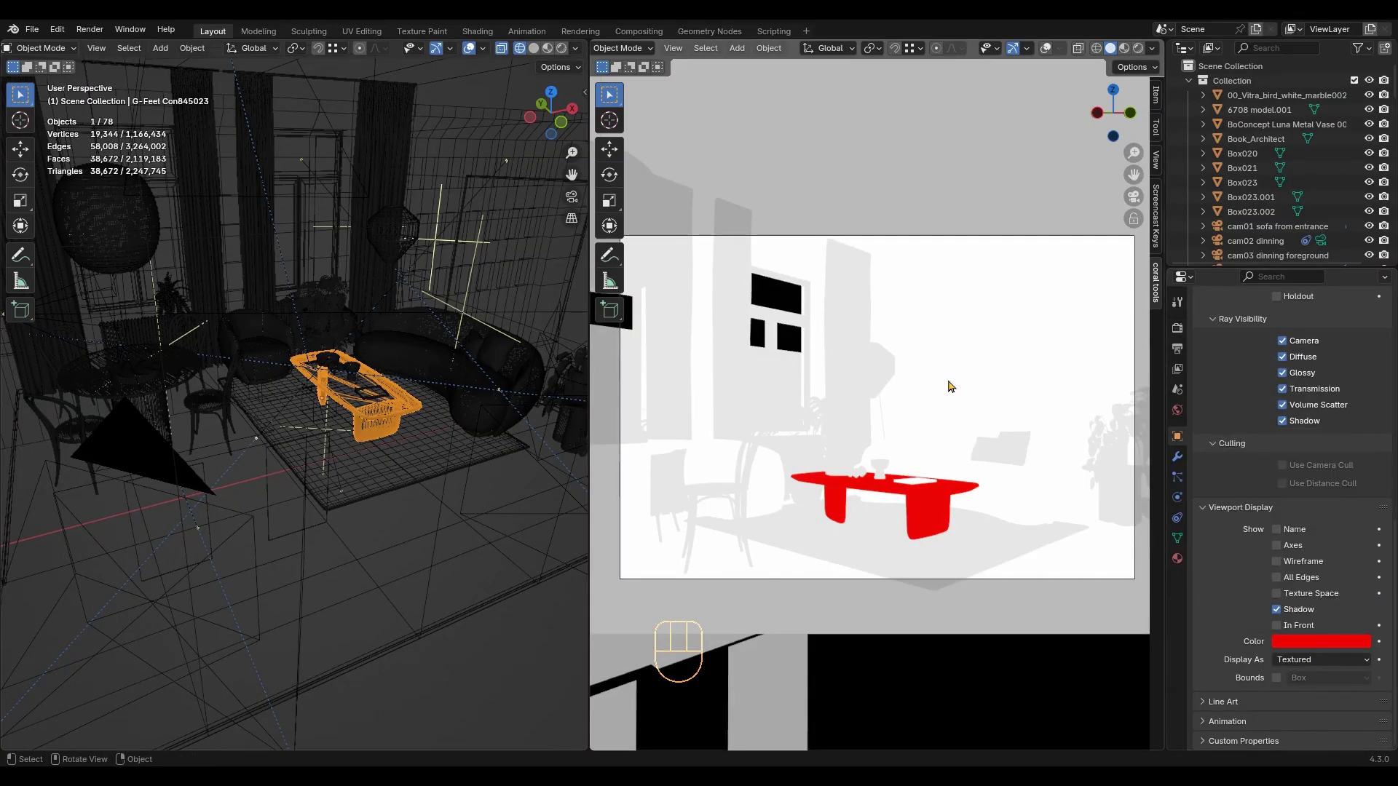
- Set the armchair's viewport display color to pure green
click(774, 483)
click(1321, 642)
drag(1314, 555, 1238, 555)
drag(1314, 583, 1238, 583)
- Set the curved sofa's viewport display color to pure green and deselect it
click(1025, 495)
click(1025, 495)
click(1325, 642)
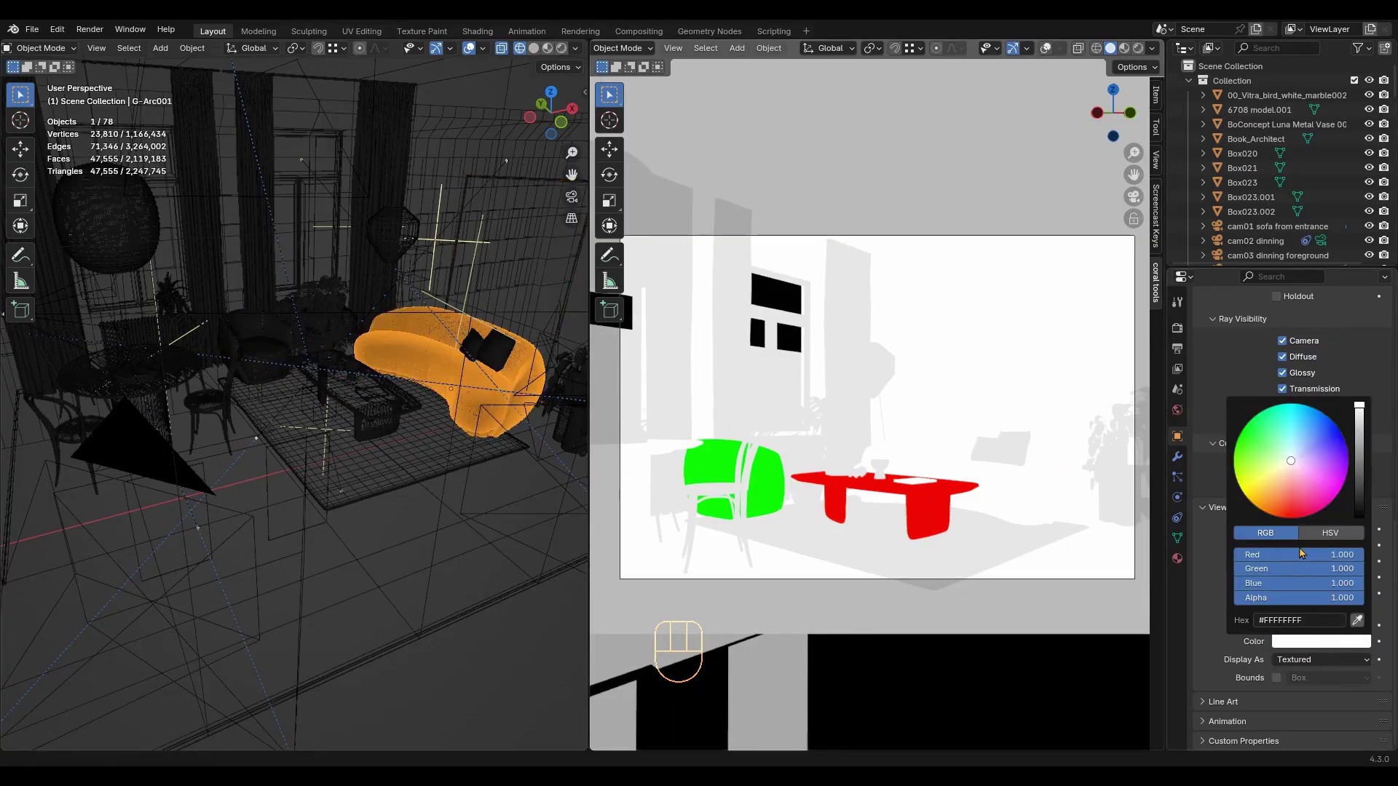
click(1295, 643)
drag(1302, 555, 1238, 583)
click(507, 633)
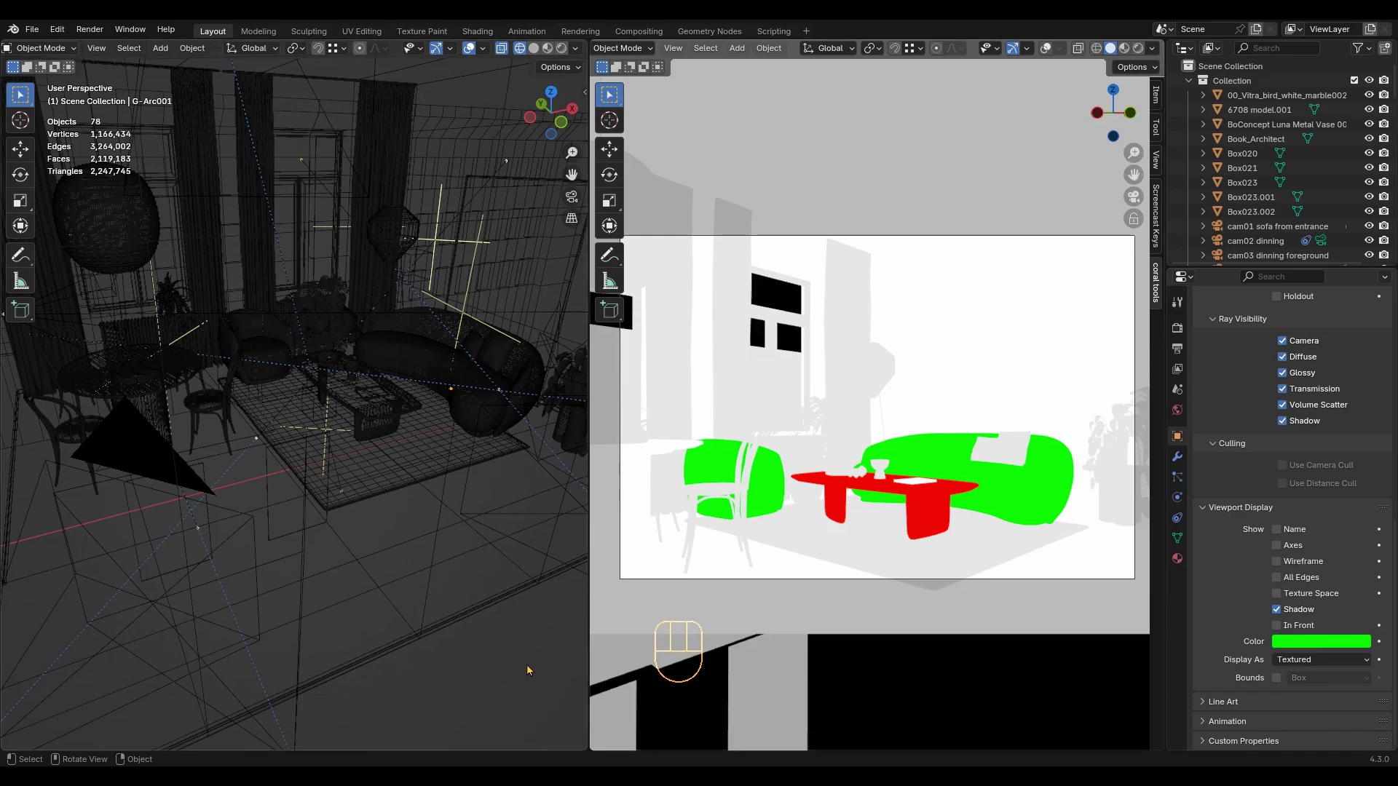
- Use coral tools to set all scene objects to black, and the armchair and curved sofa to green
key(n)
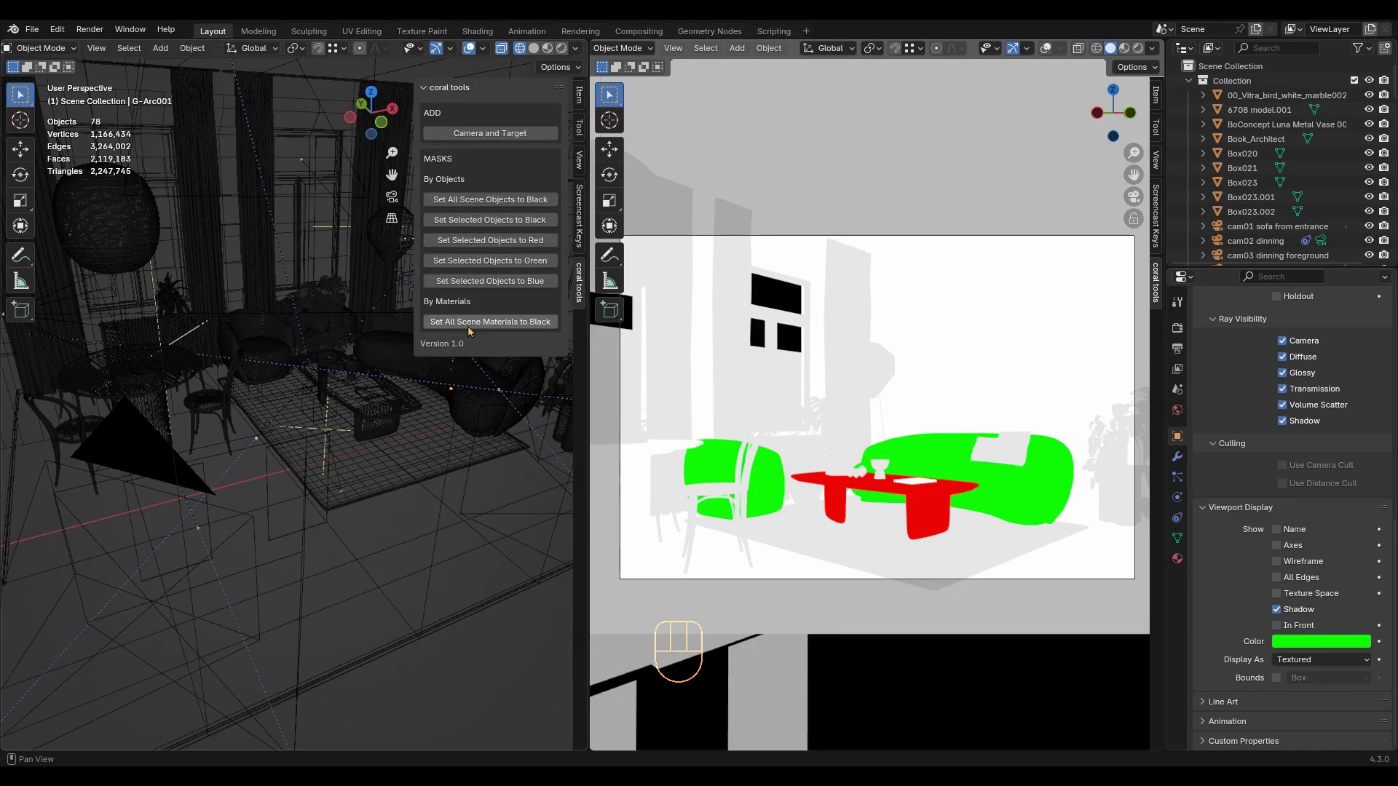
click(555, 203)
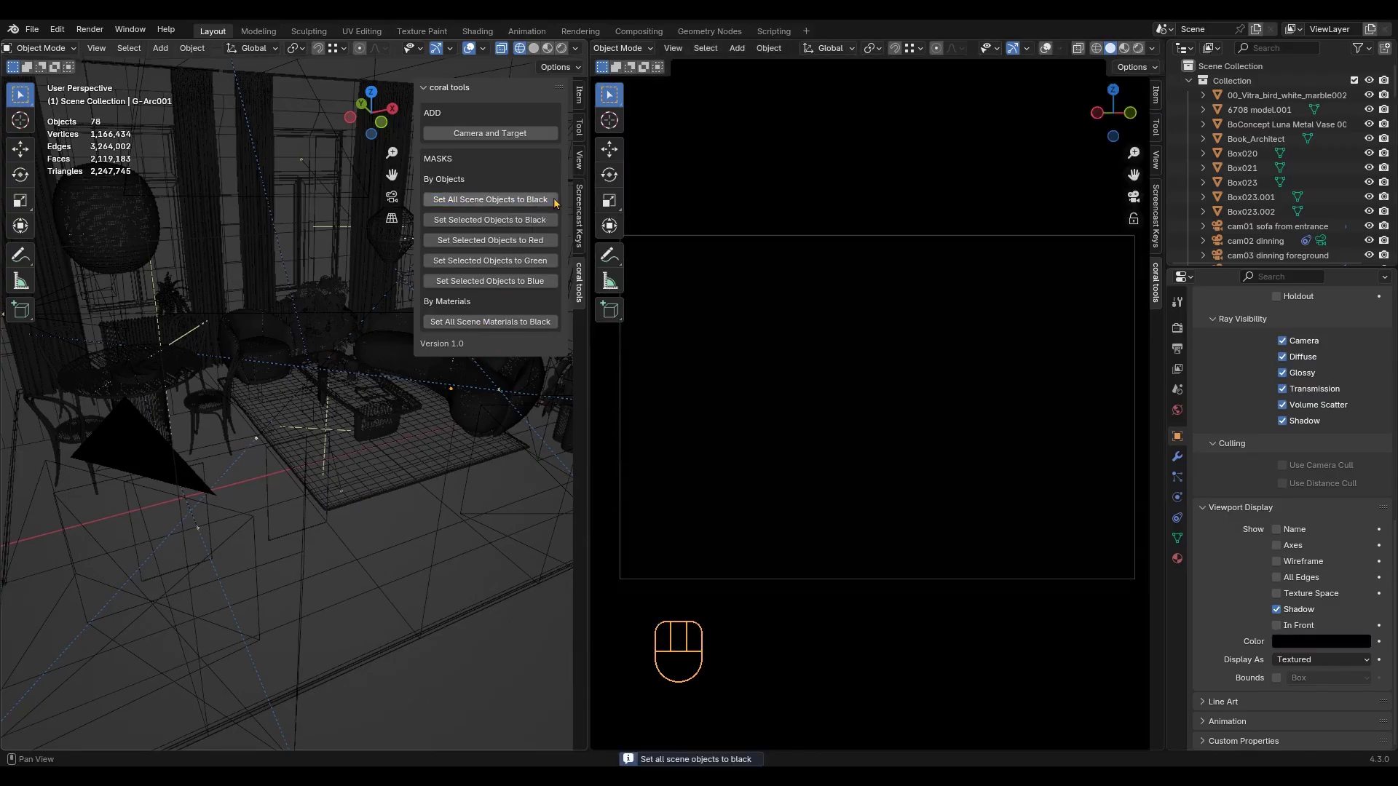
middle_drag(347, 555, 245, 405)
click(201, 429)
shift+click(335, 413)
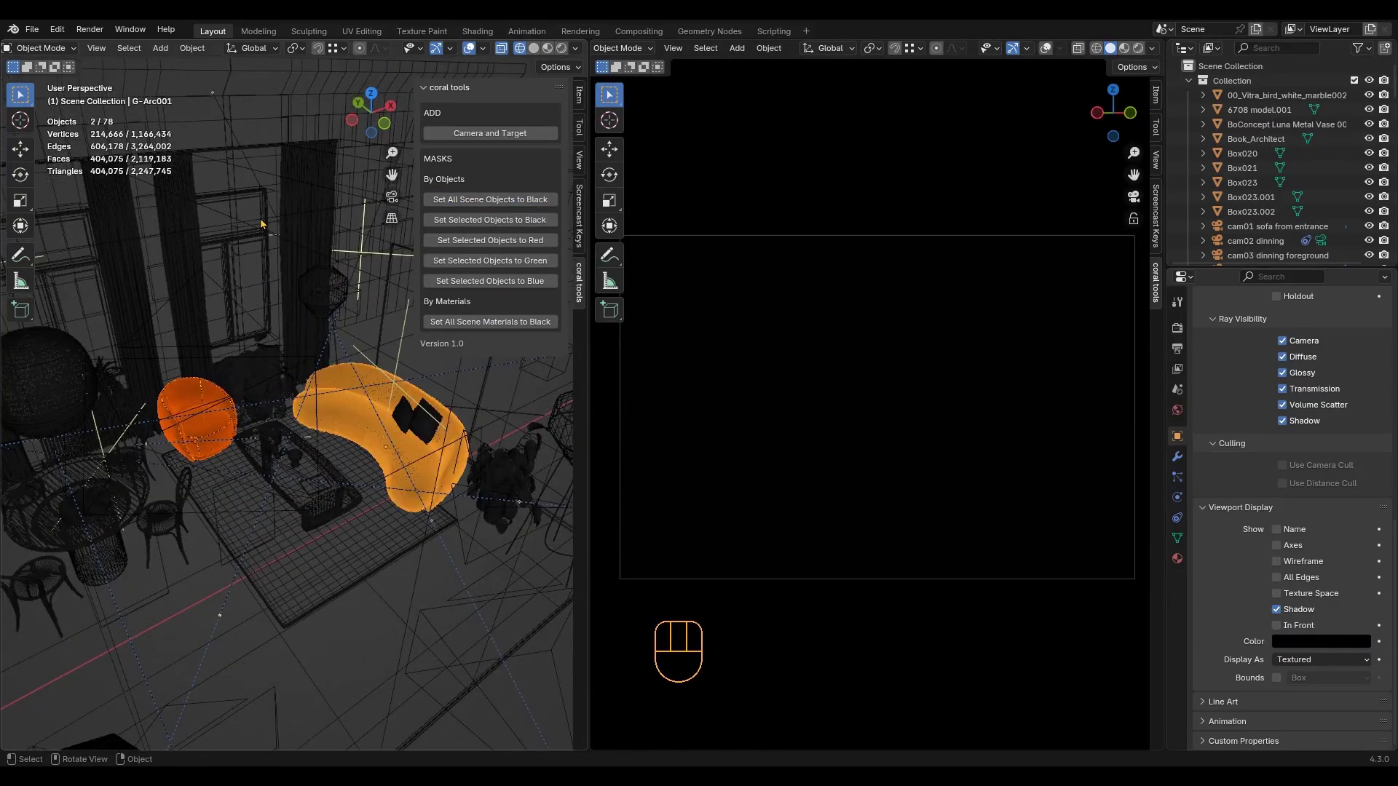
click(529, 267)
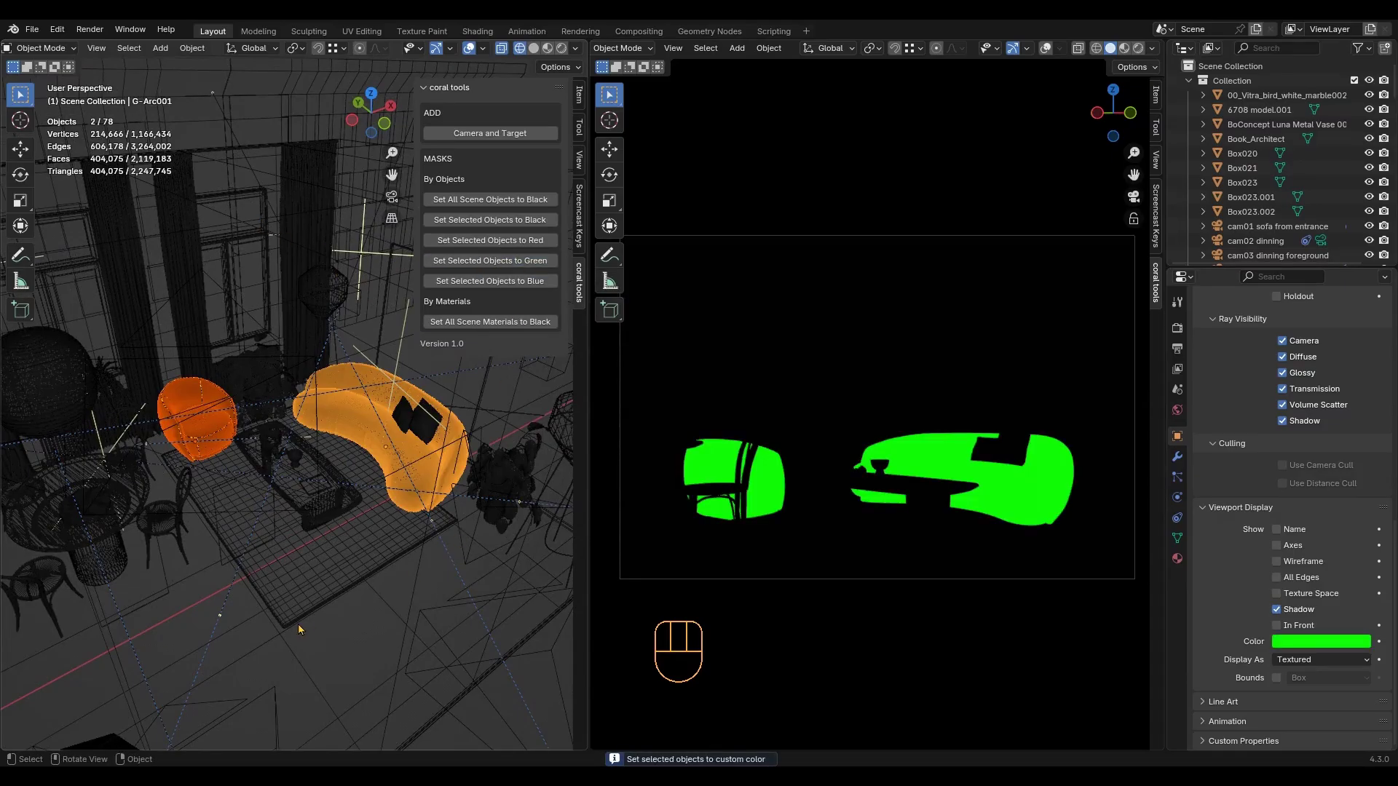
- Set the coffee table to red with the coral tools object mask
click(299, 511)
click(317, 513)
click(491, 246)
- Set the monstera plant behind the coffee table to blue with the coral tools object mask
middle_drag(313, 378, 252, 420)
click(255, 431)
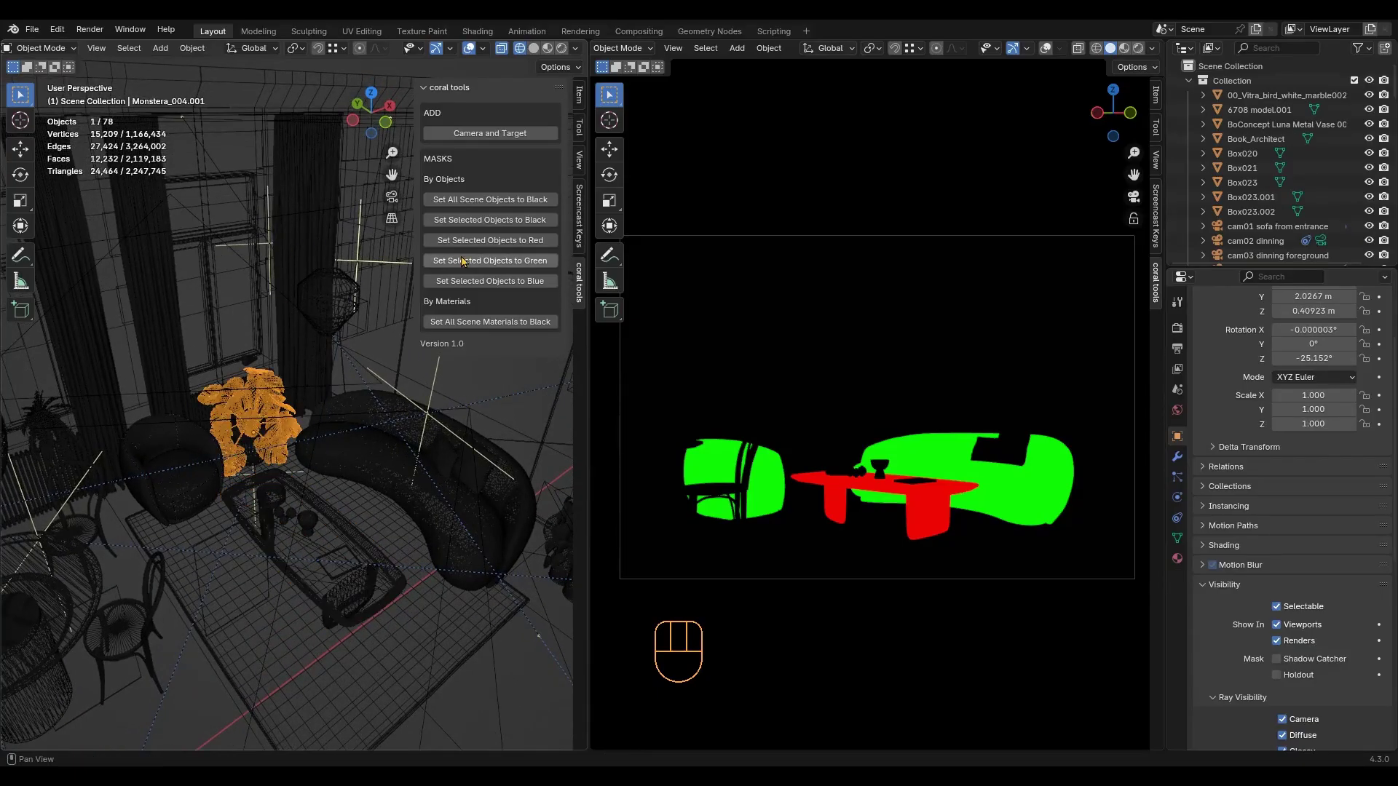
click(490, 282)
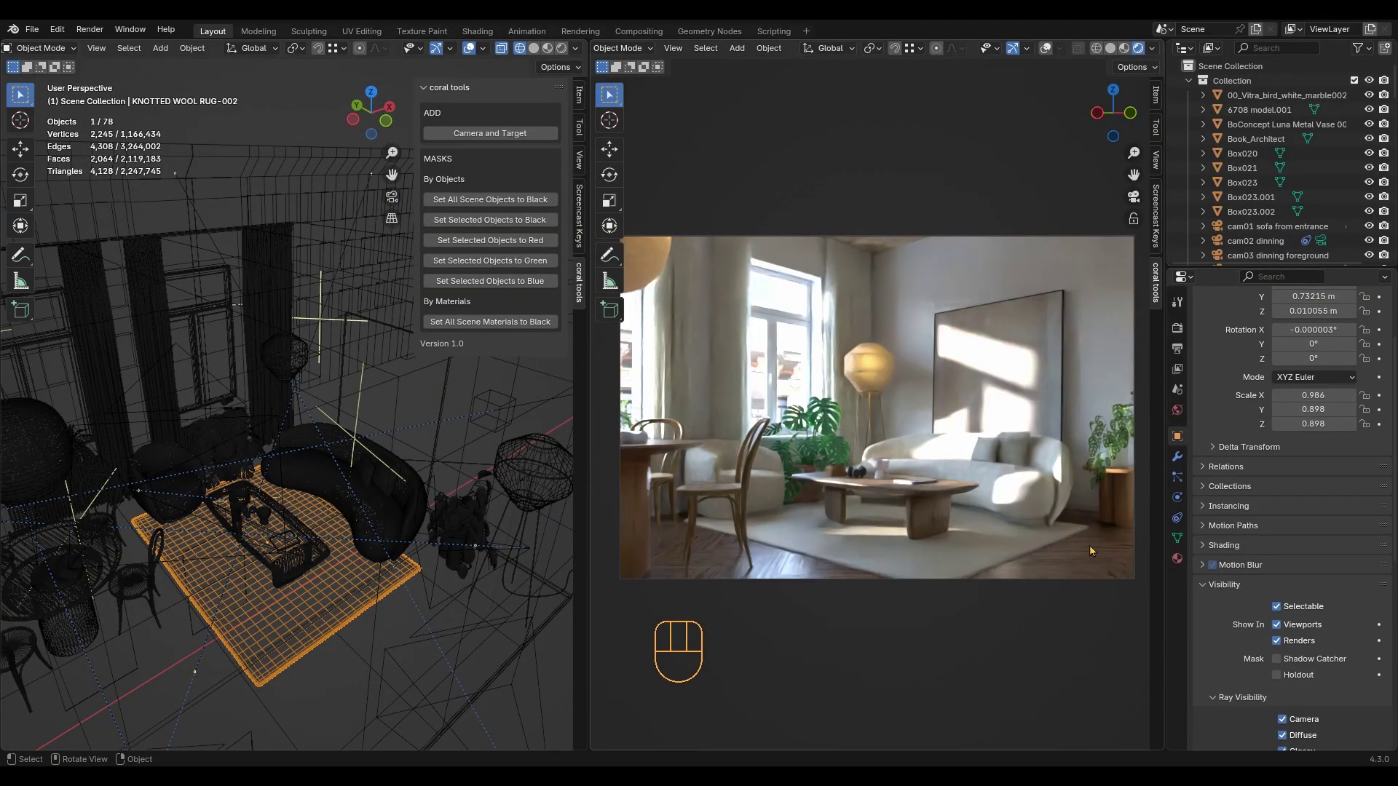
- Return the camera view to solid shading and try the green object mask on the room shell, then reset it to black
click(1090, 551)
click(1110, 48)
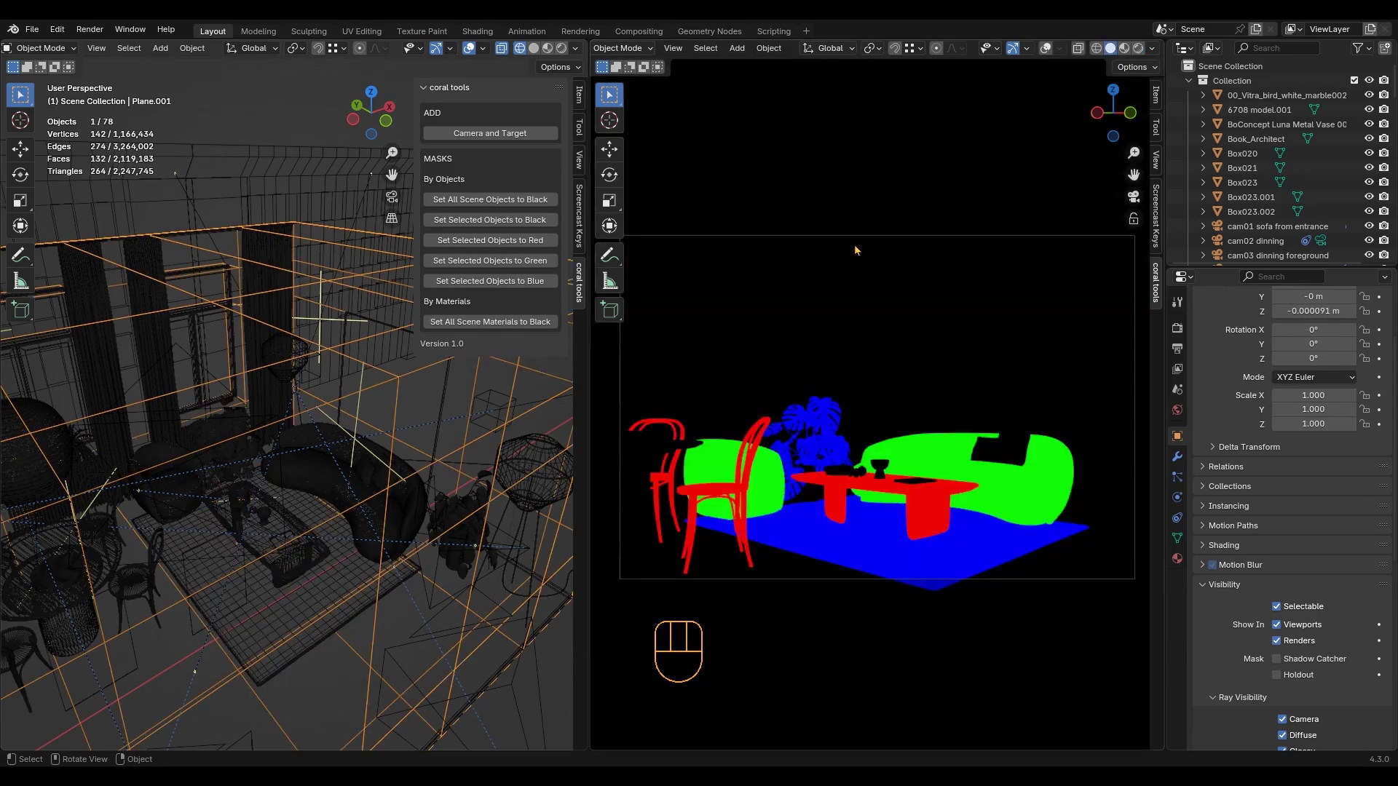
click(490, 261)
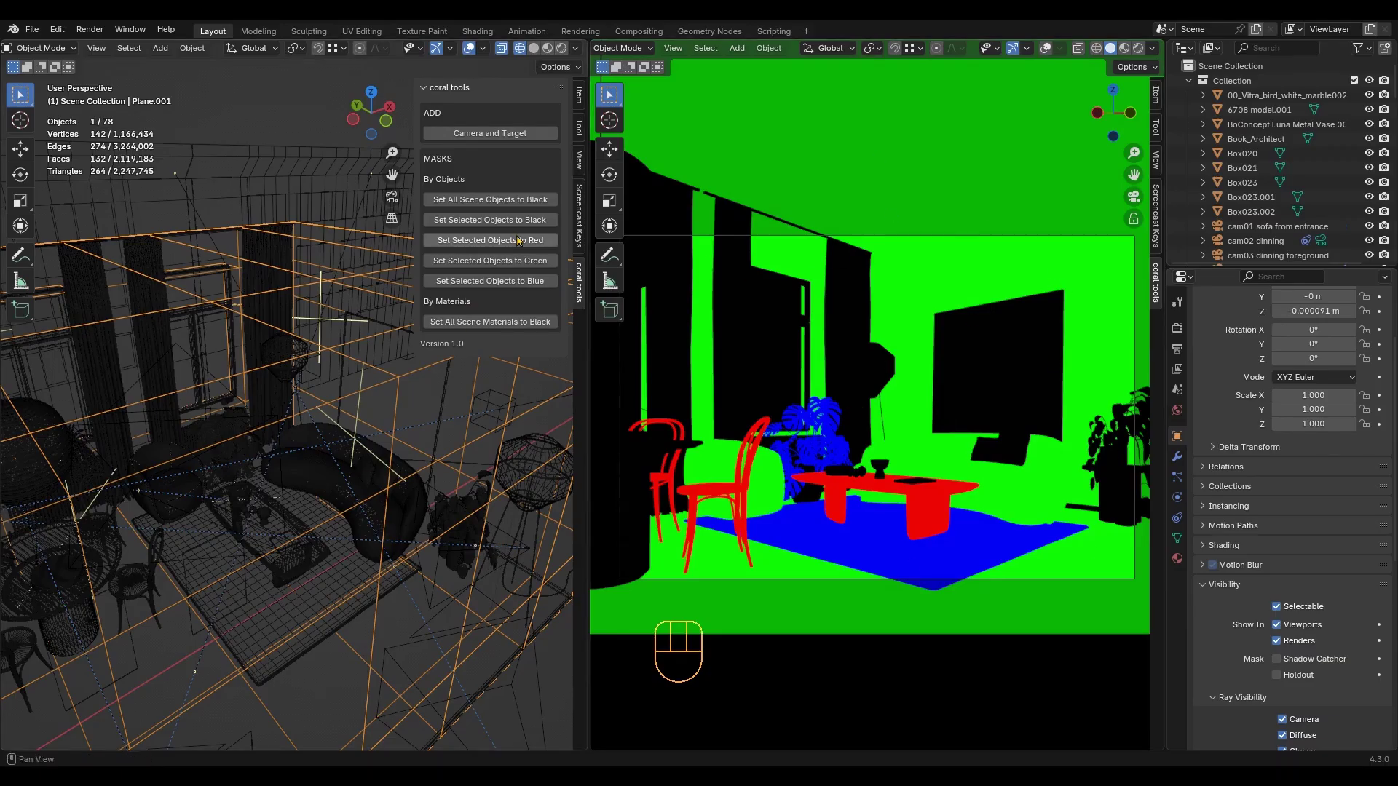
click(480, 228)
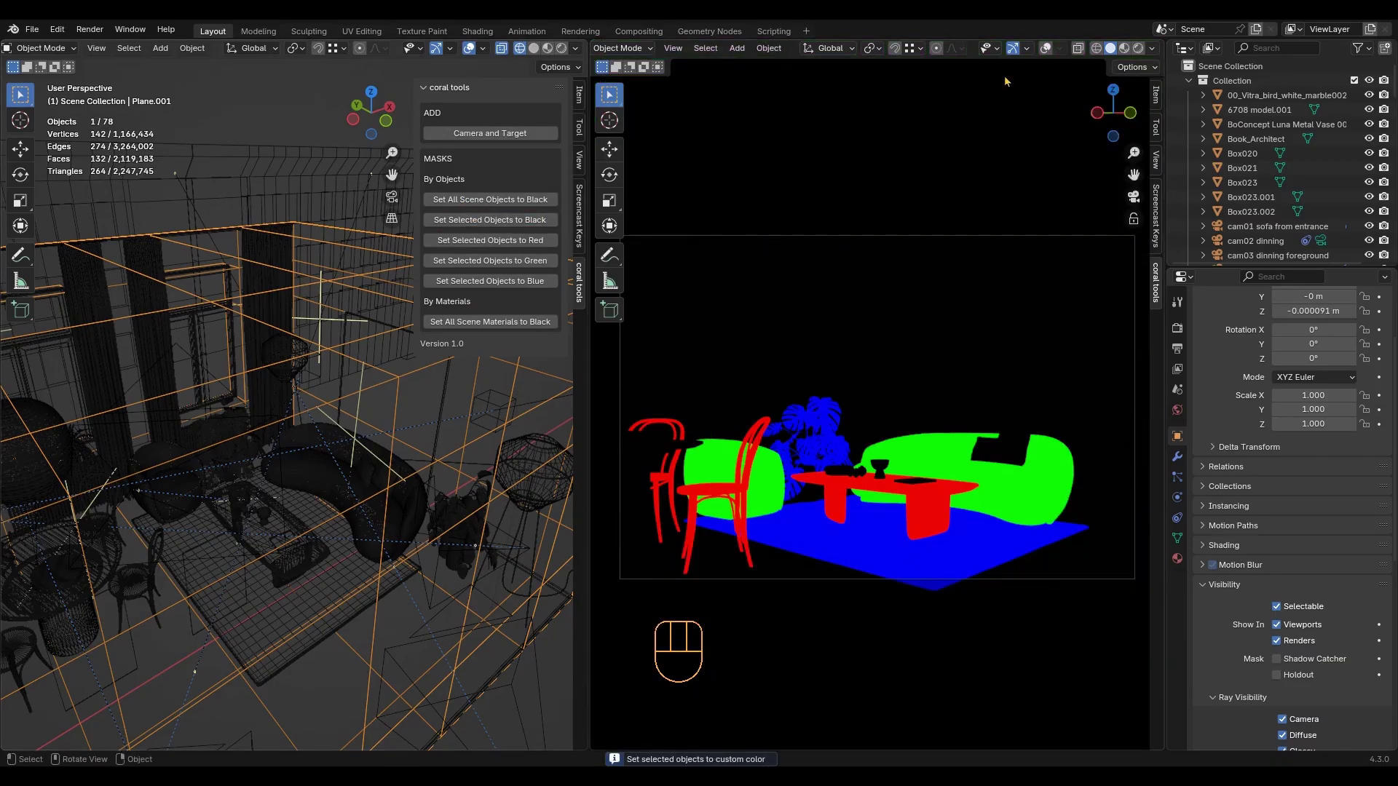
- Color the camera viewport by Material and set the floor_wood_03 material's viewport display color to green
click(1153, 49)
click(1106, 202)
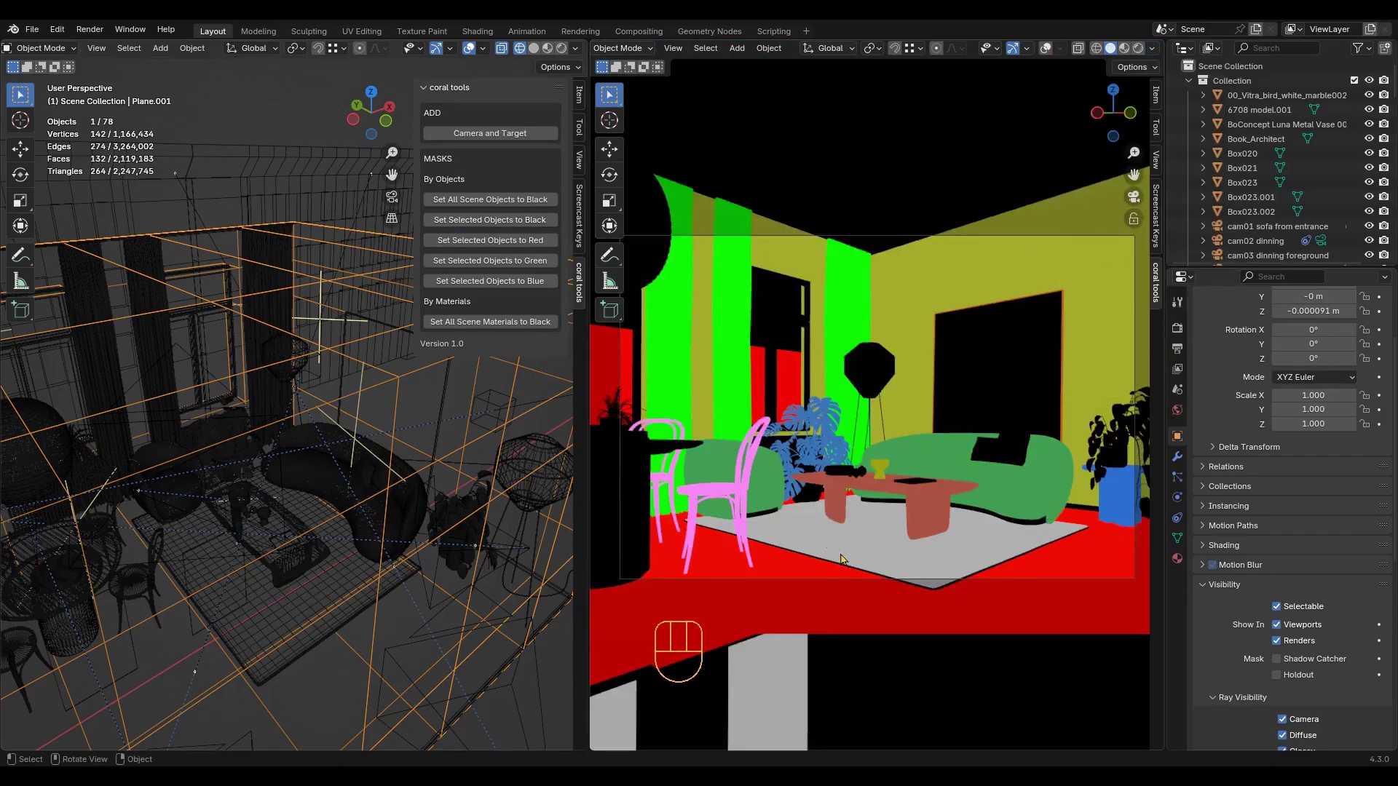
click(1177, 558)
click(1254, 359)
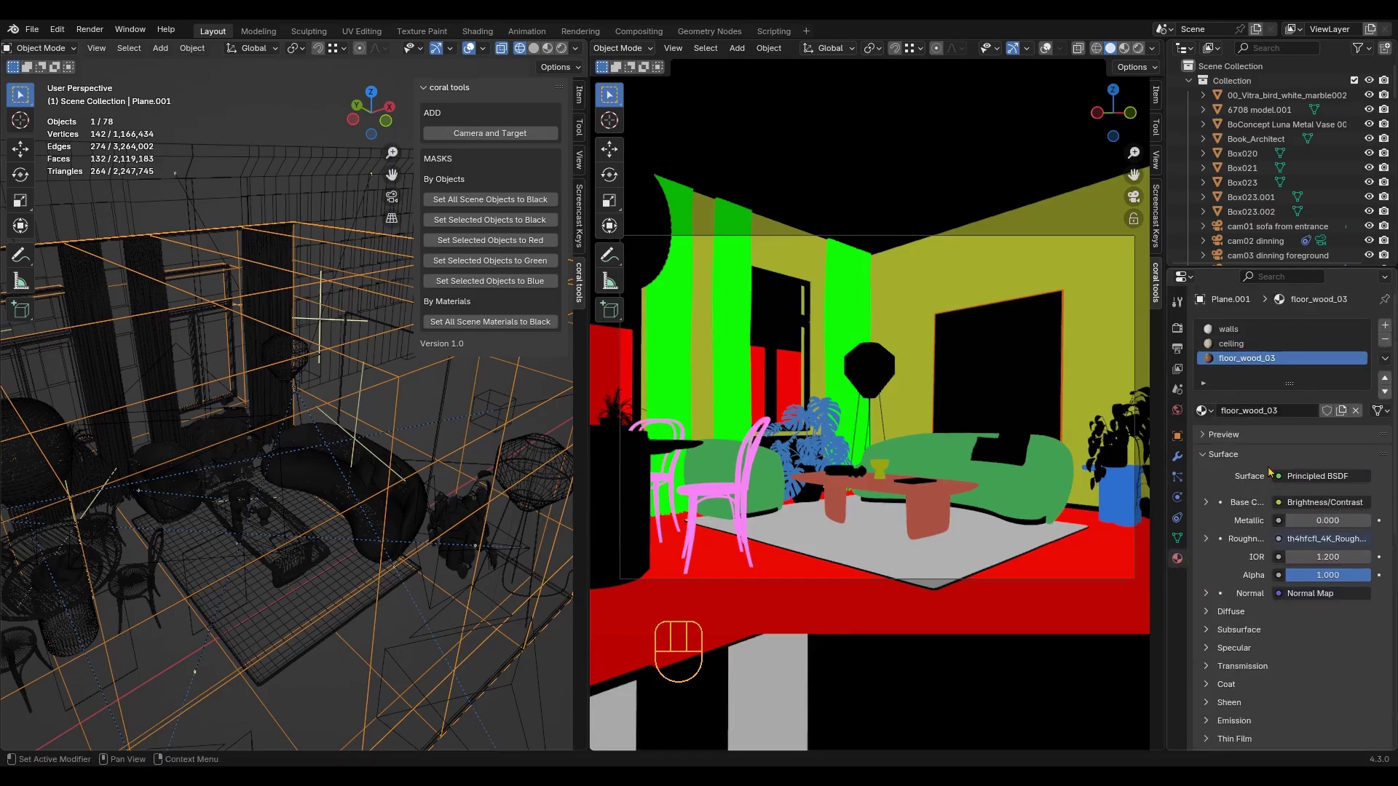
scroll(1286, 539, down, 8)
click(1332, 599)
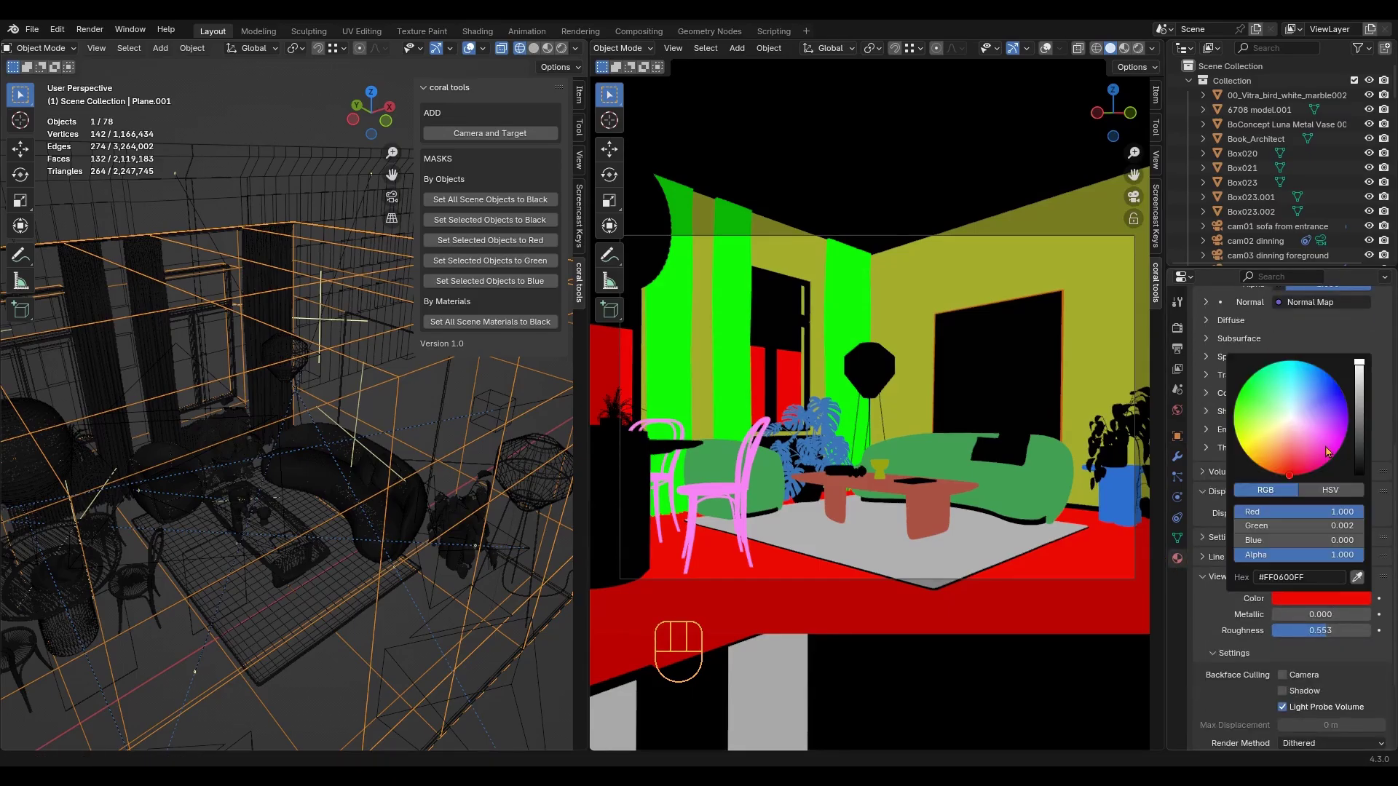
click(1242, 388)
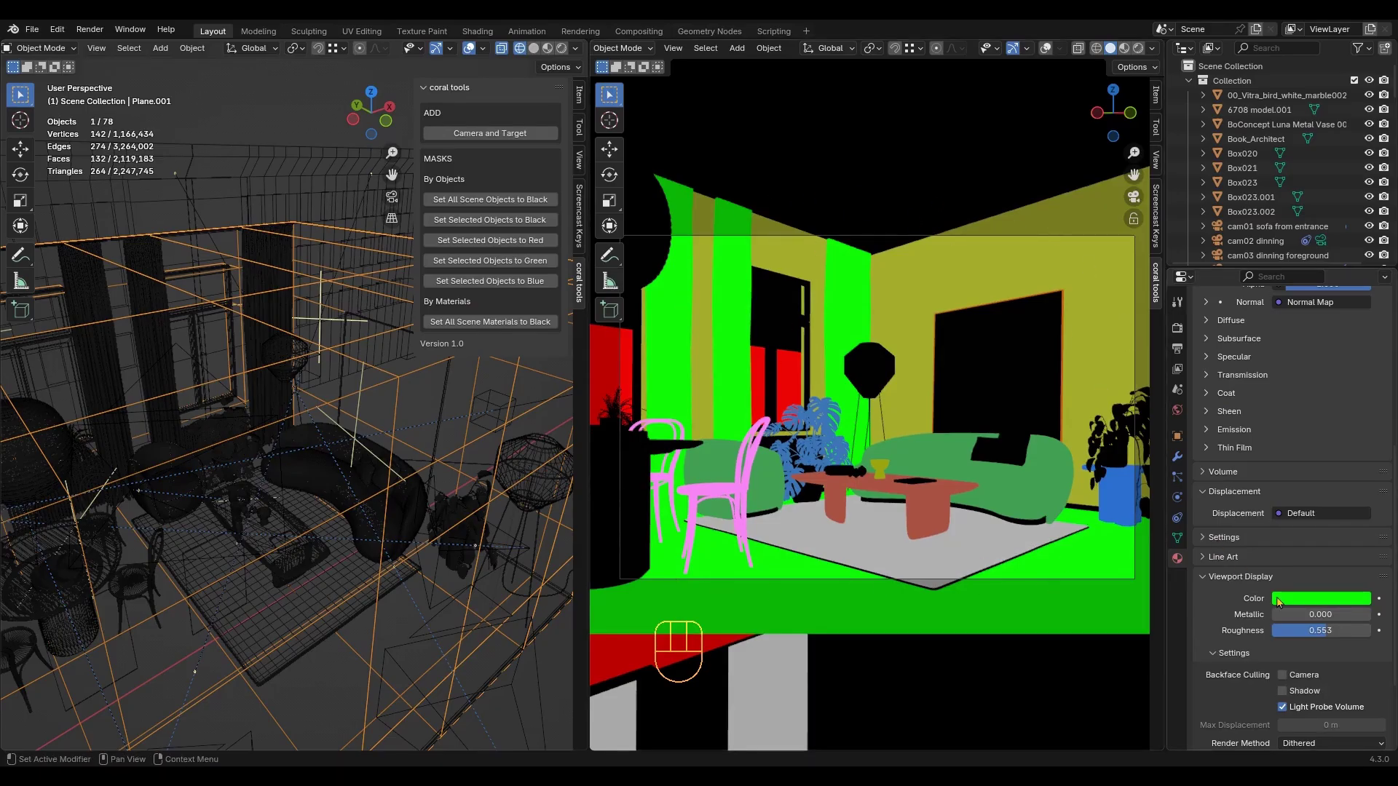
- Set the viewport display color of the curved sofa's material to black
click(923, 461)
click(1319, 599)
drag(1359, 434, 1359, 478)
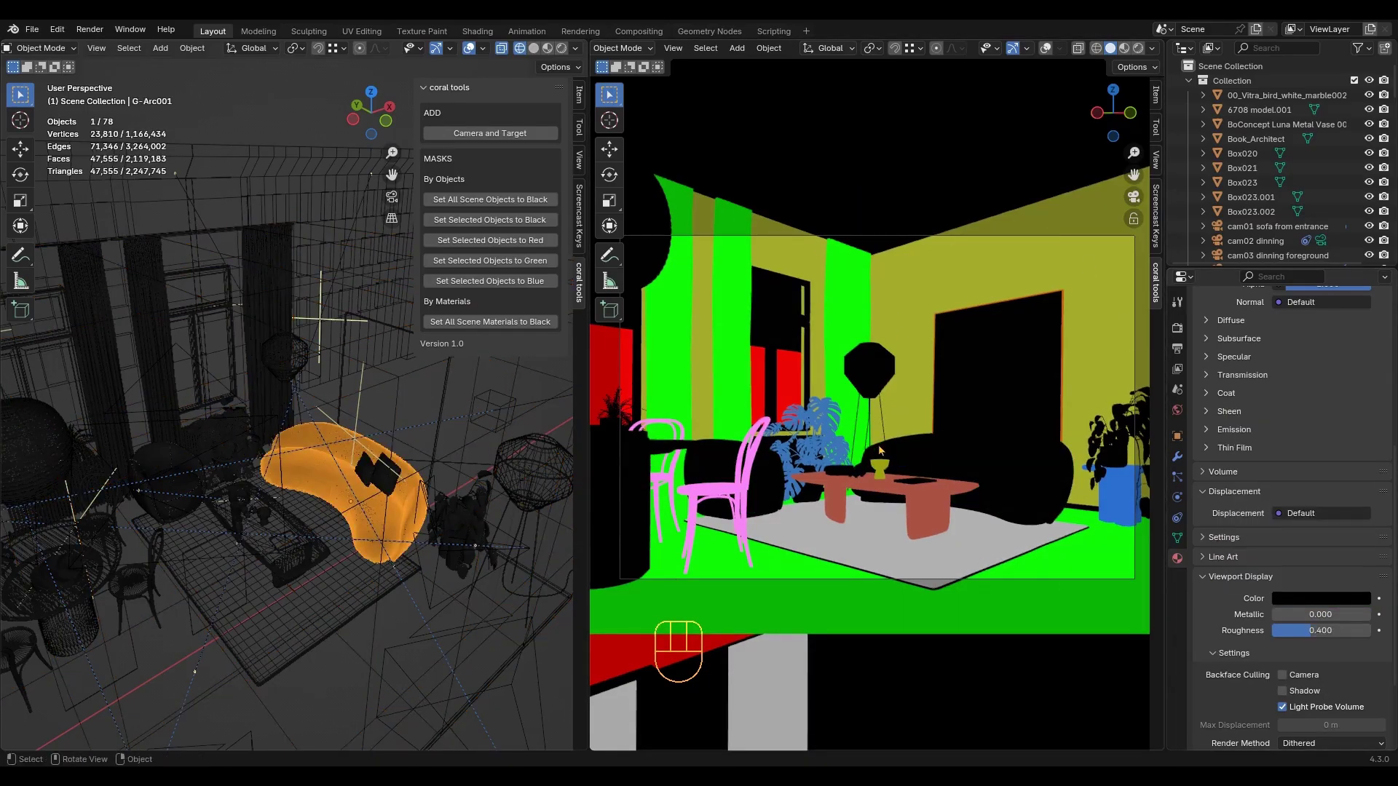
- Use coral tools to set all scene materials to black, and give the room's floor material a red viewport display color
click(479, 324)
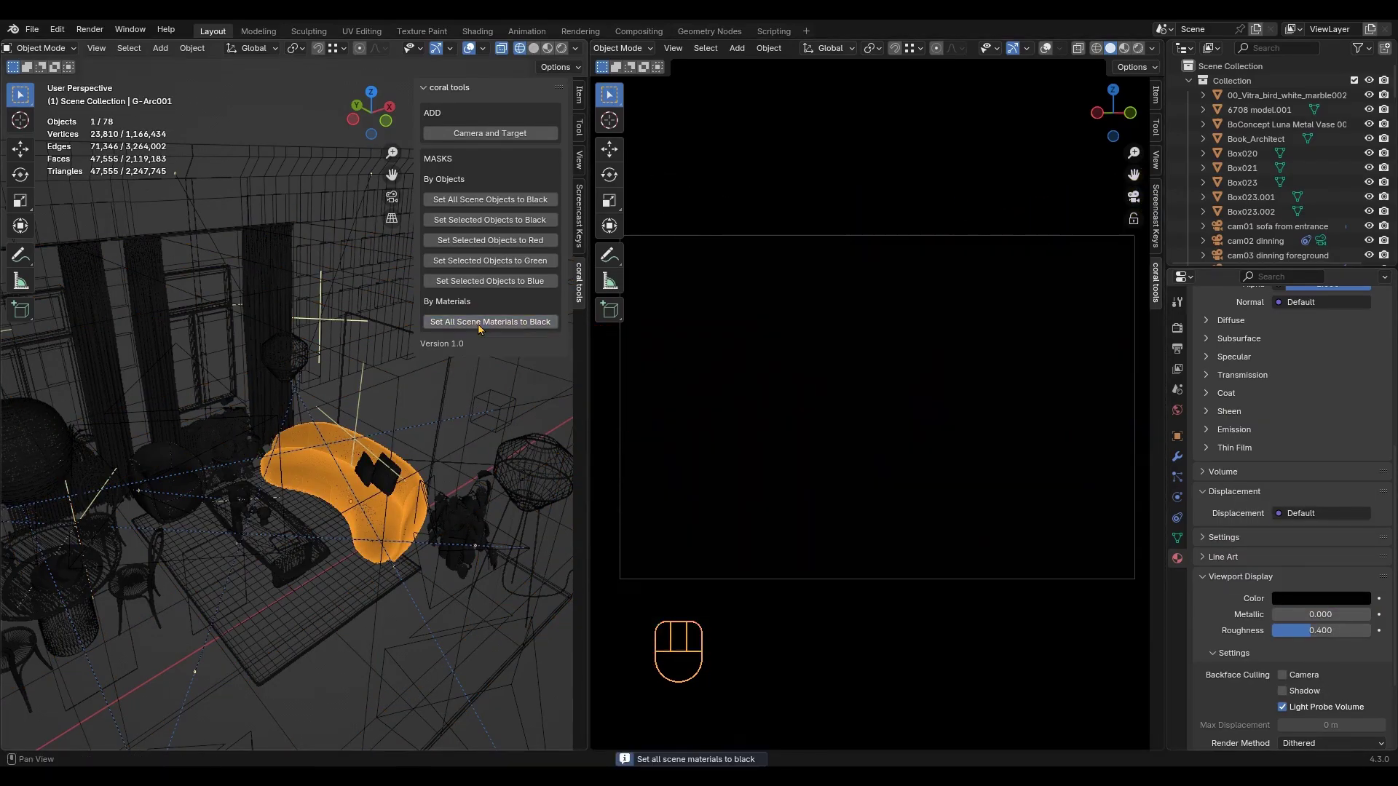
click(533, 380)
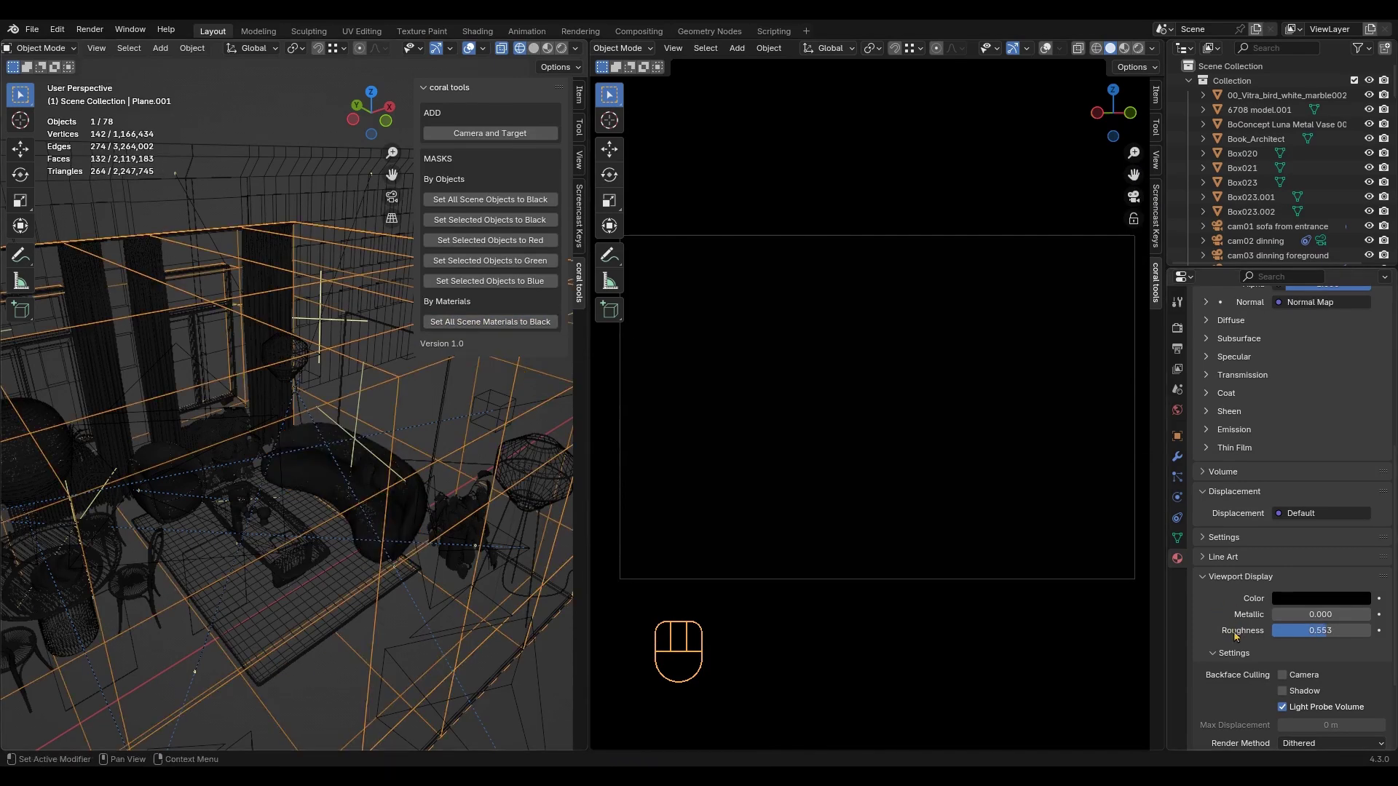
click(1333, 599)
drag(1249, 513, 1360, 512)
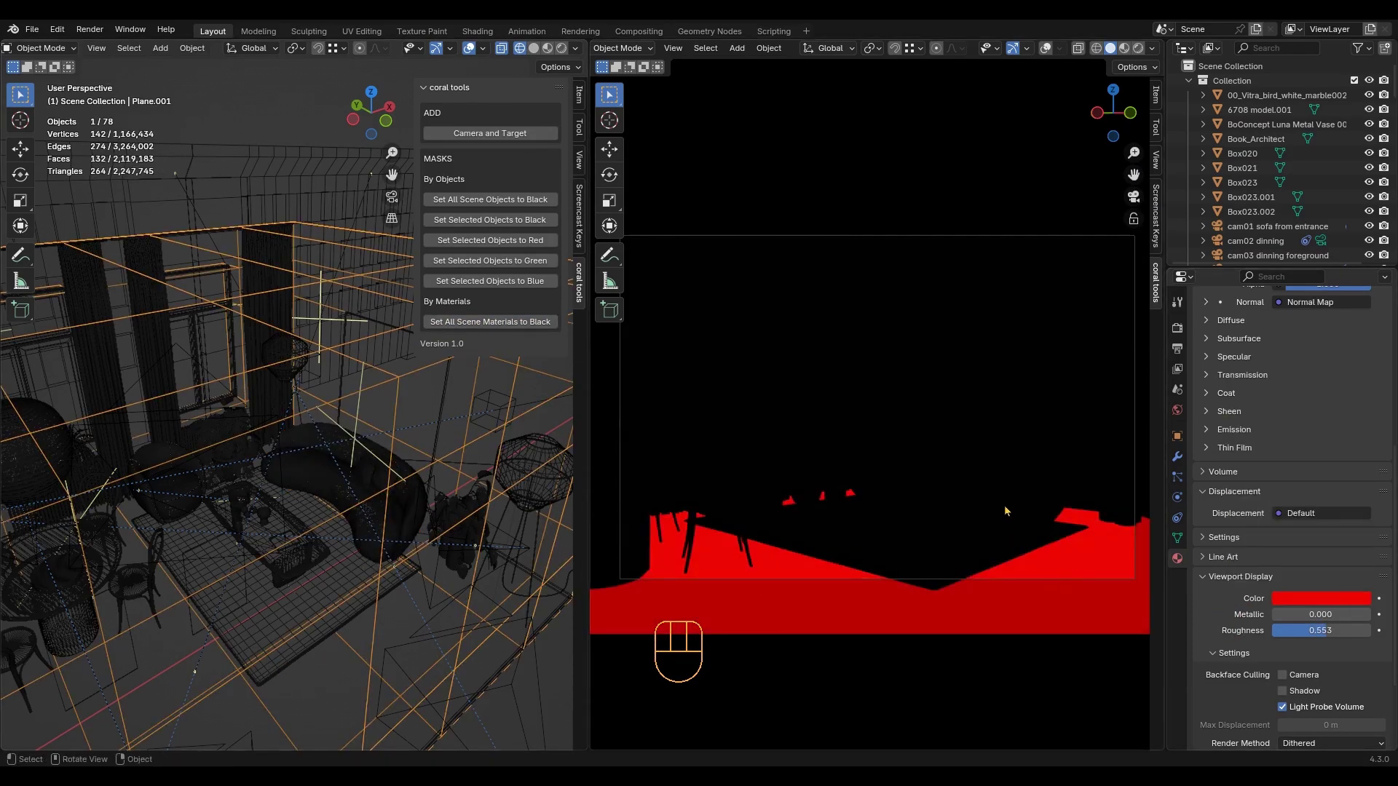
- Set the viewport display color of the wall painting's canvas material to green
click(405, 387)
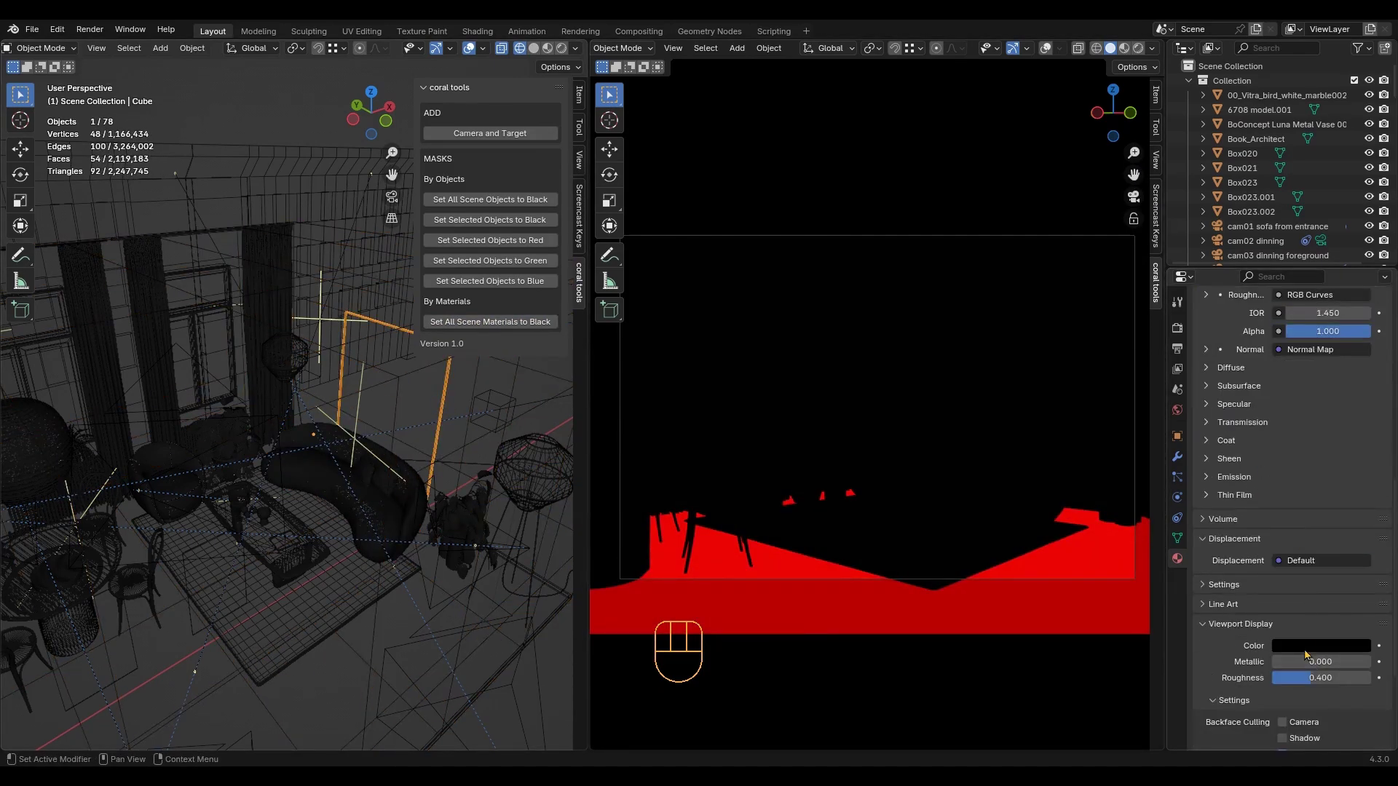
scroll(1307, 659, down, 5)
click(1298, 486)
drag(1253, 413, 1360, 413)
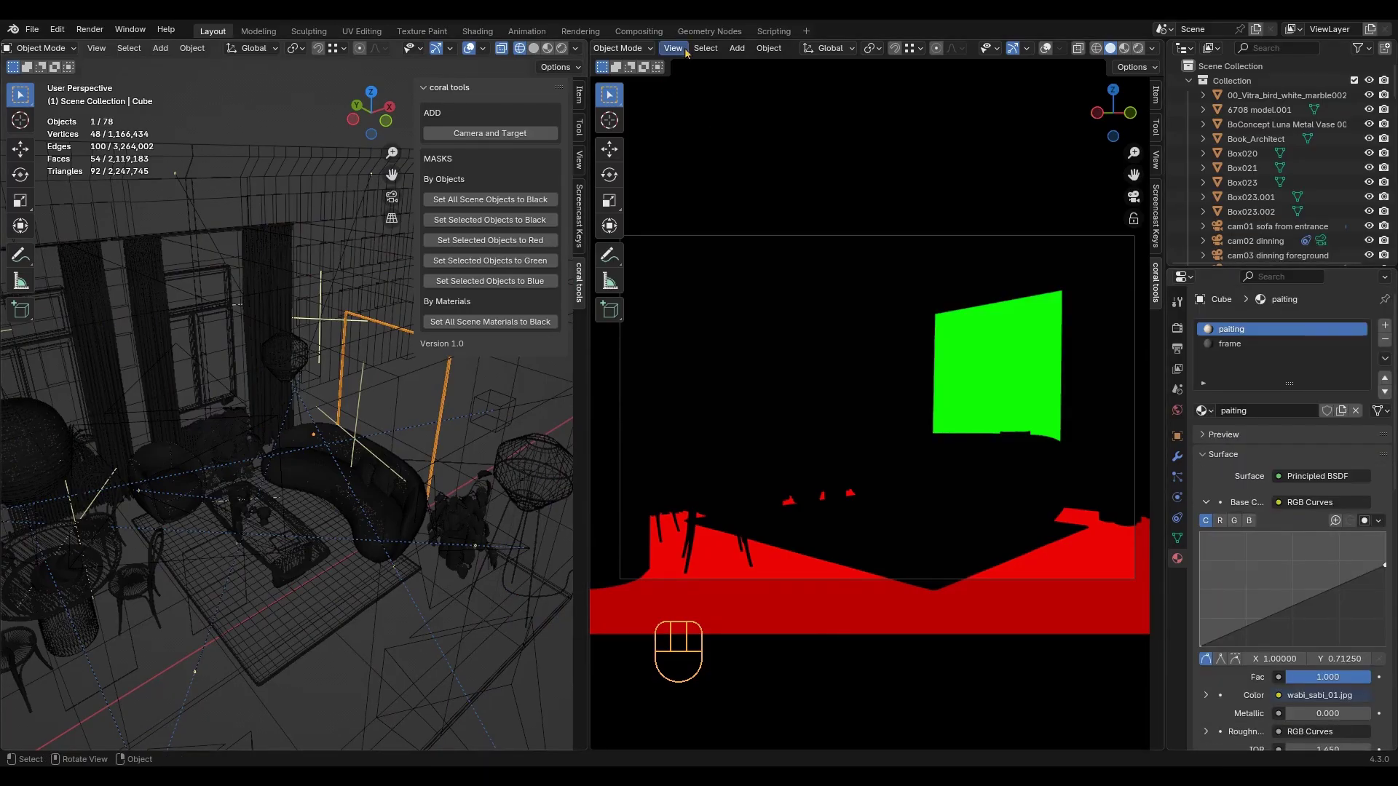
- Render the material mask as a viewport image and save the render result
click(673, 48)
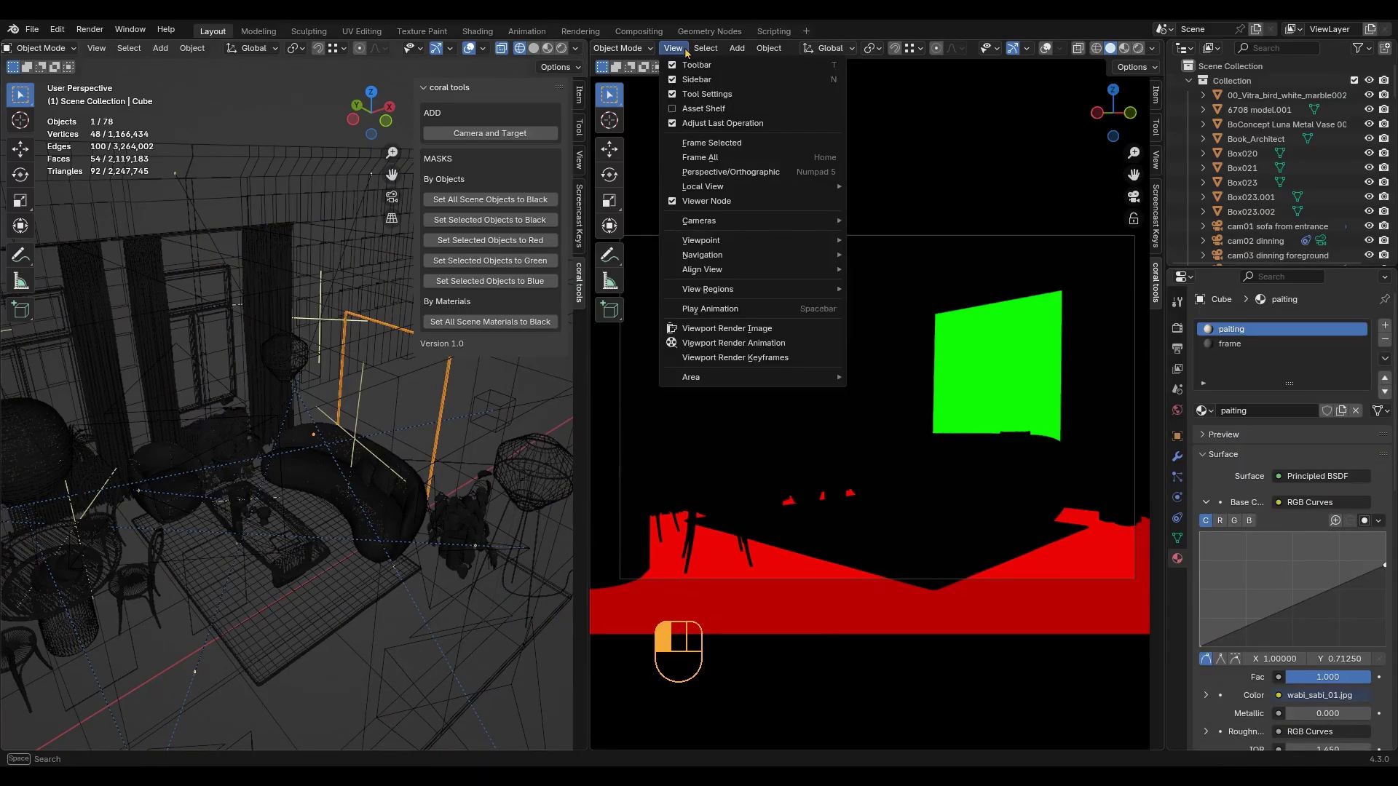
click(777, 331)
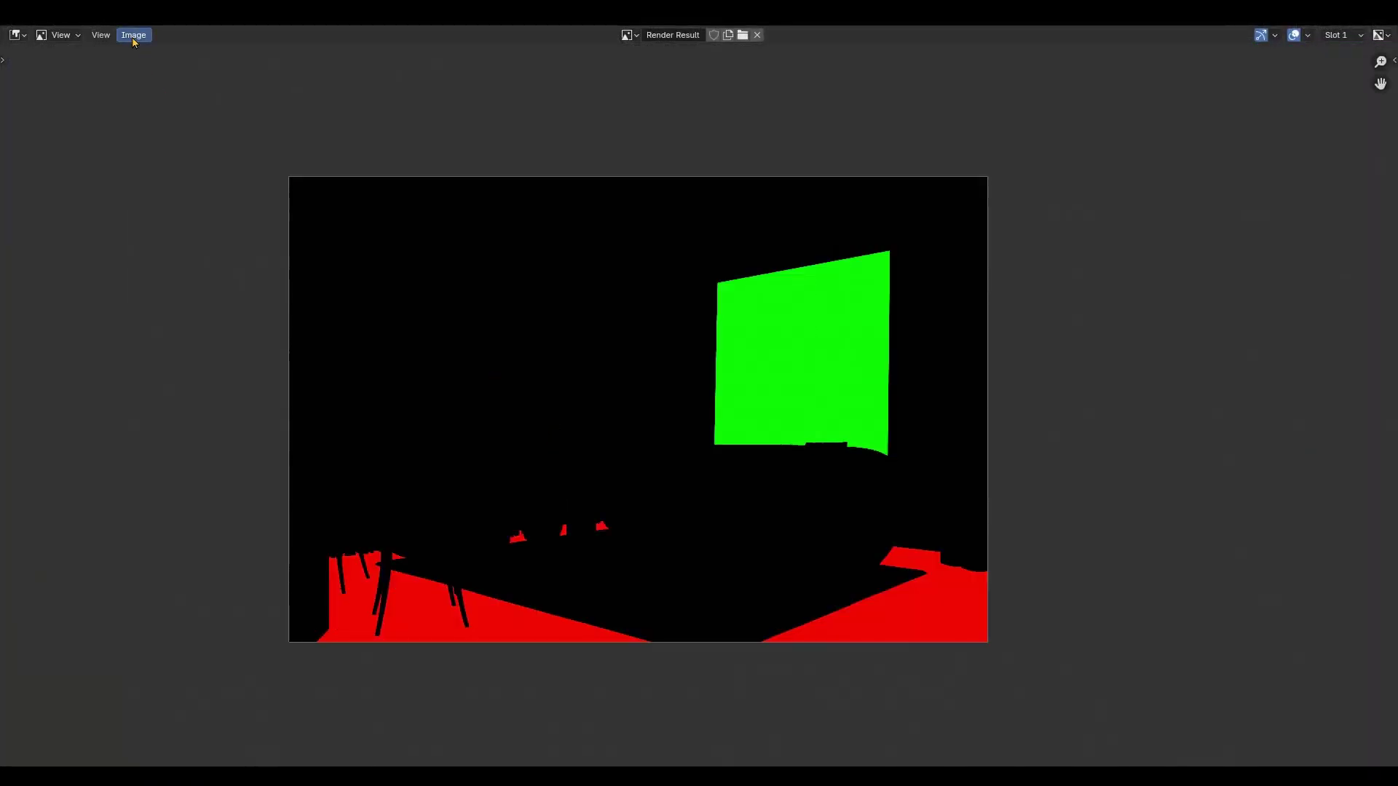
click(134, 35)
click(190, 169)
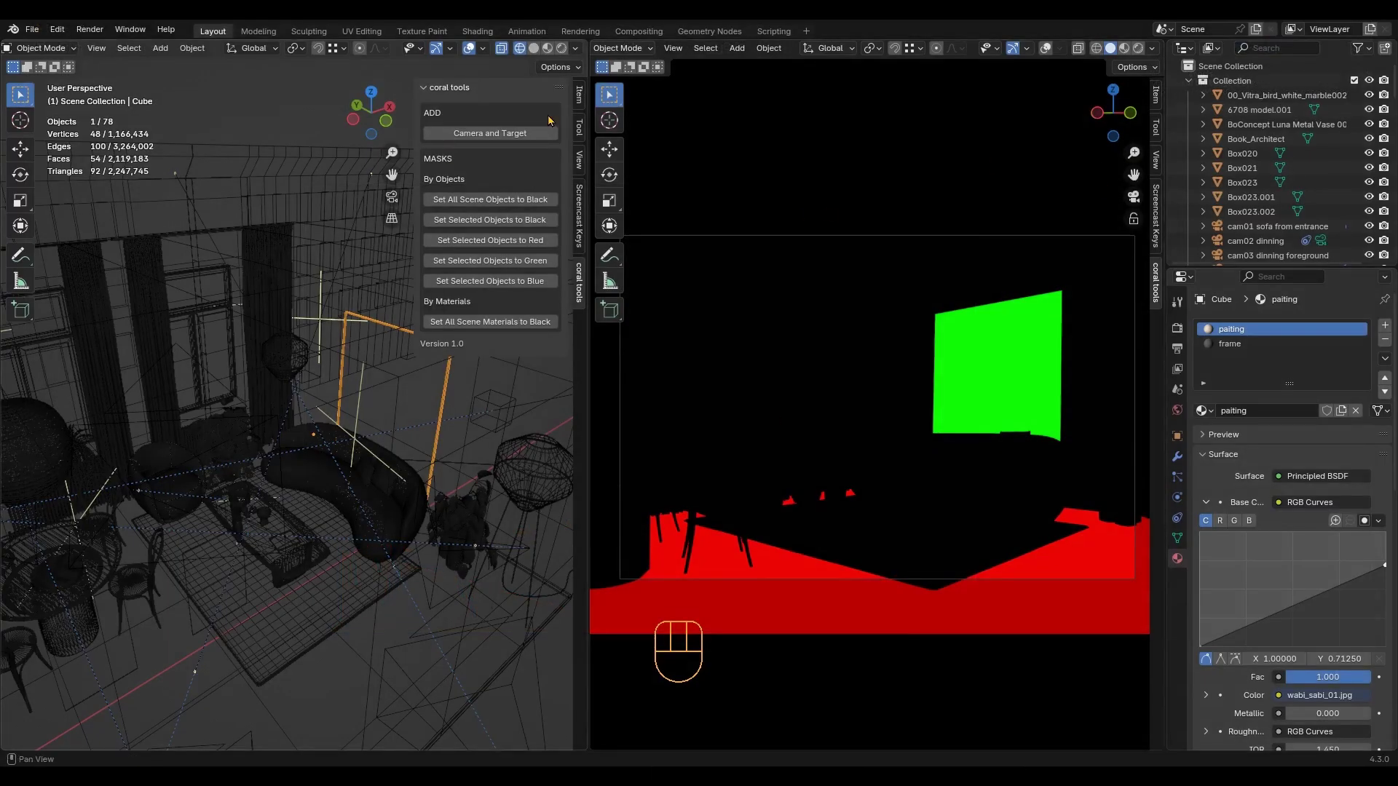
- Color the viewport by Object and render the object mask as a viewport image for saving
click(1151, 48)
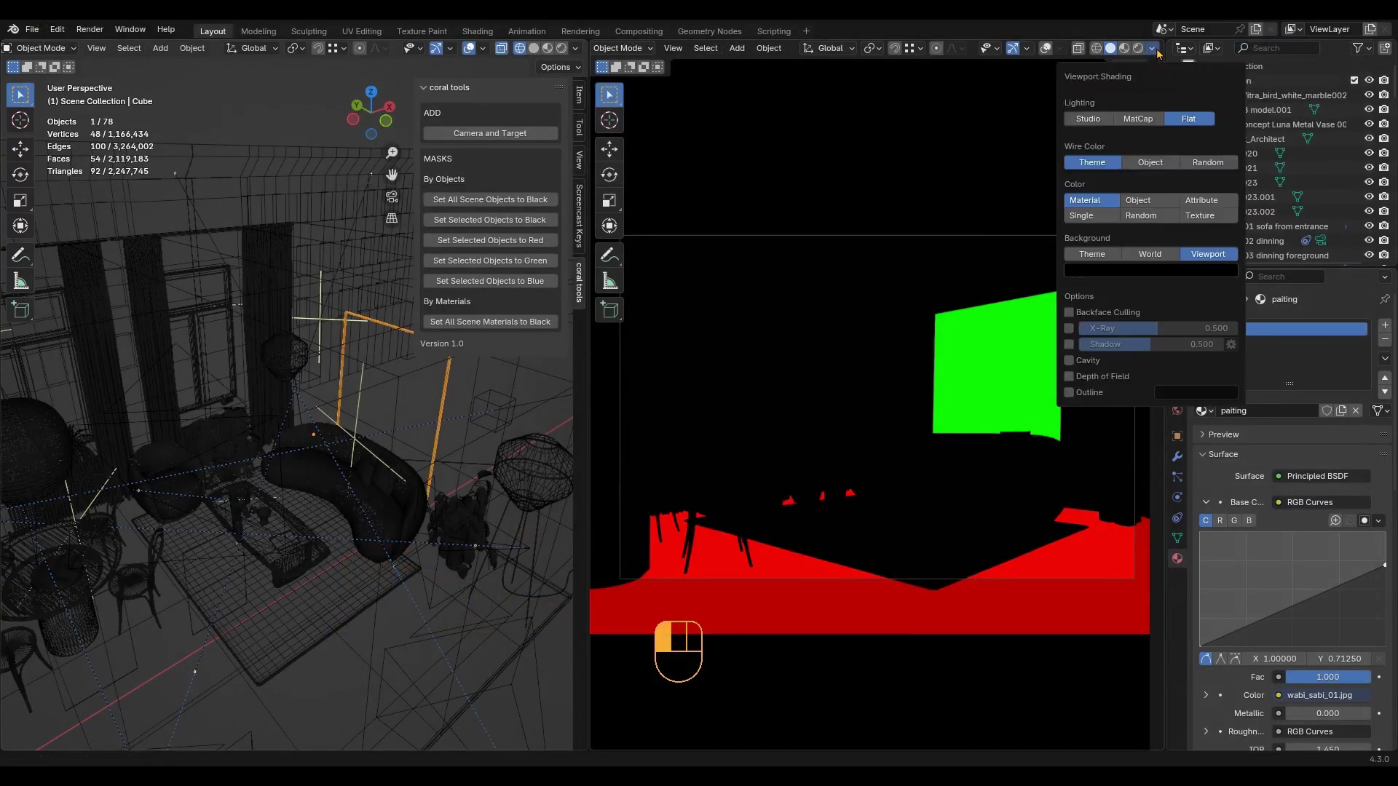
click(1136, 202)
click(673, 48)
click(750, 325)
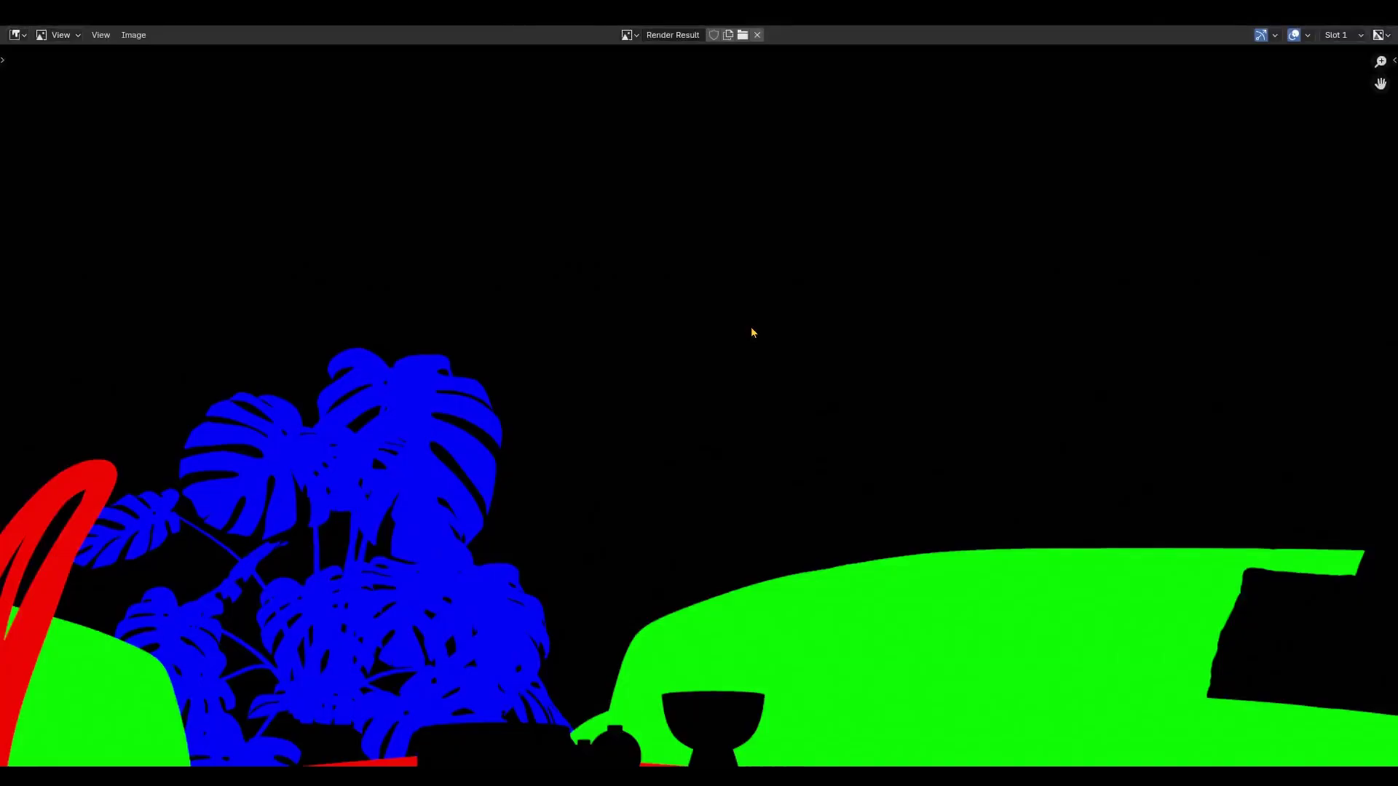
key(Home)
click(134, 35)
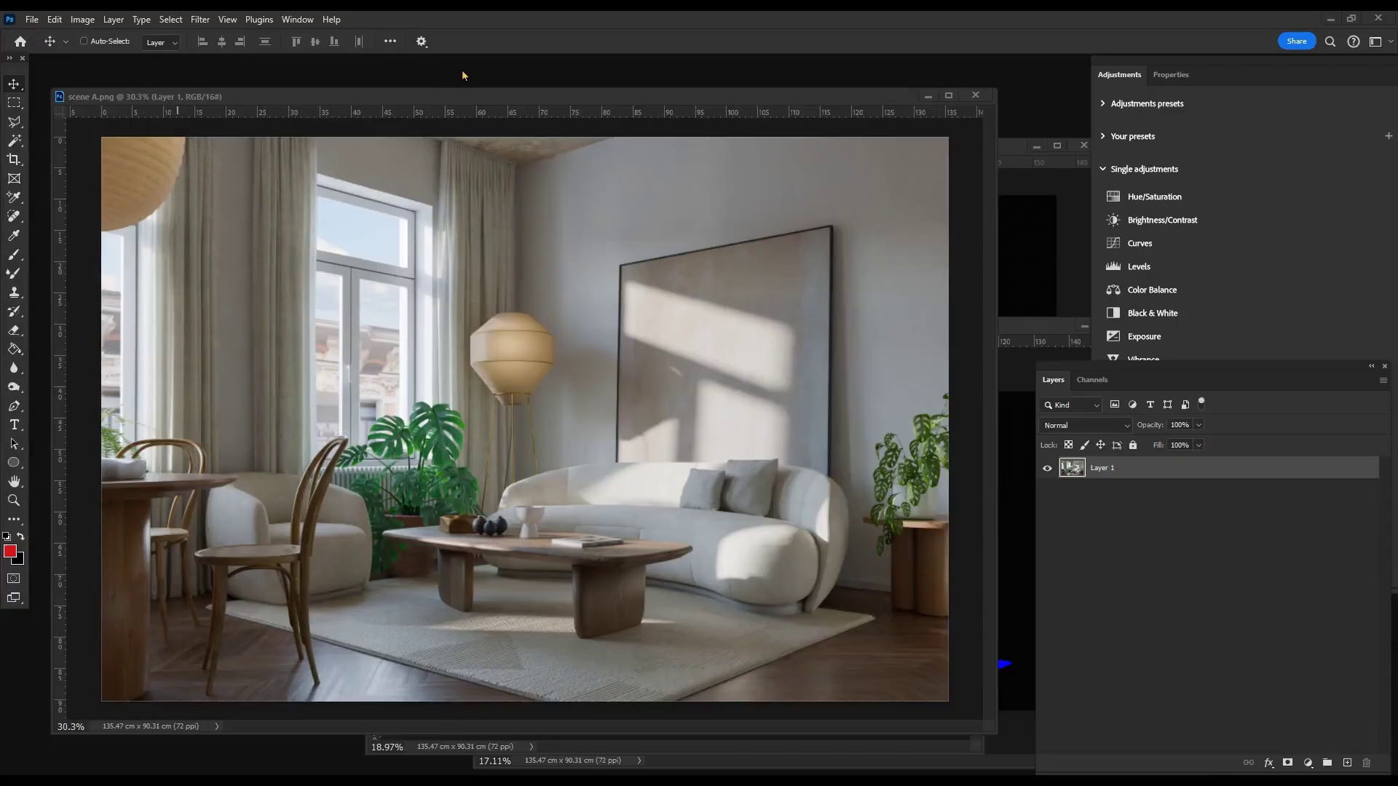
- Switch to Photoshop, add the scene B.png image as a new layer over scene A.png, and close scene B.png
click(445, 753)
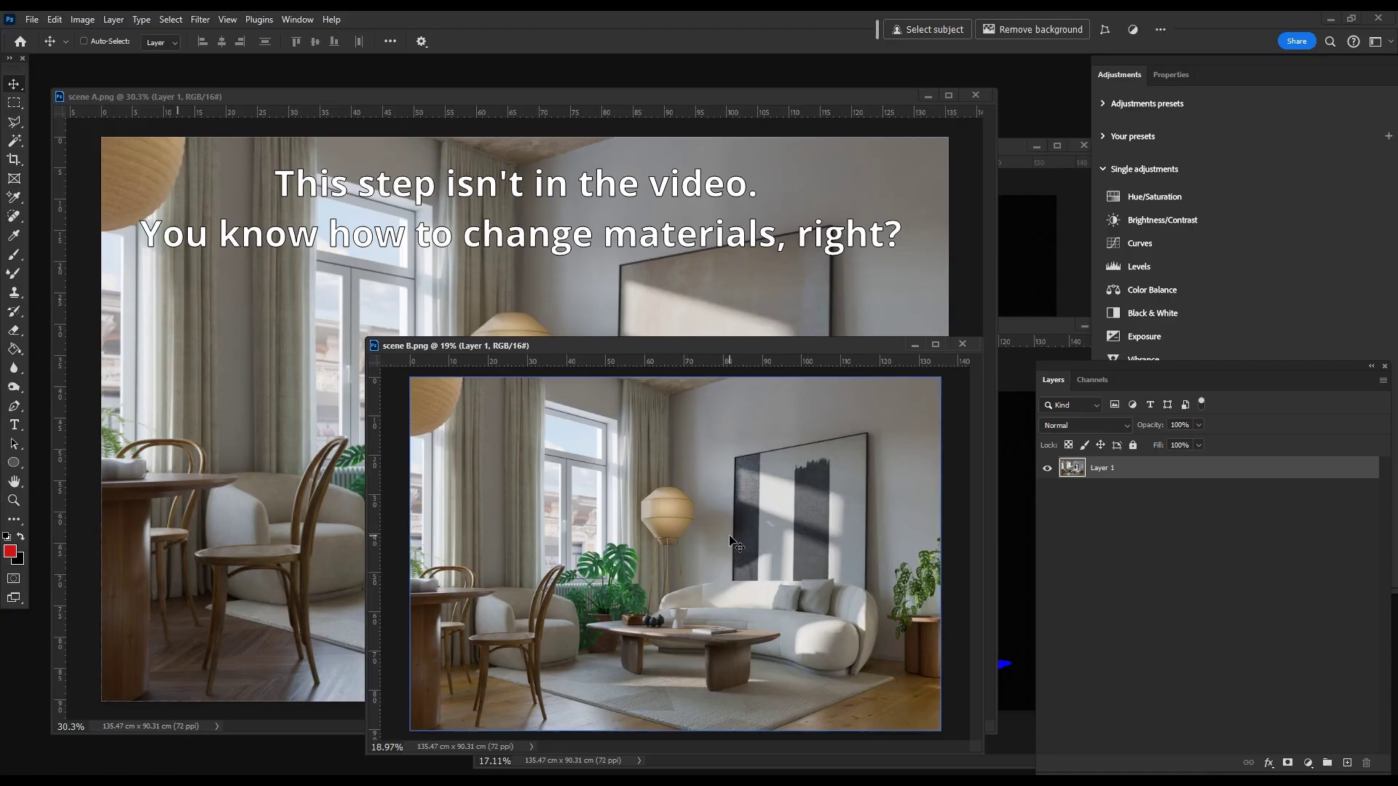
drag(723, 558, 532, 221)
click(1049, 473)
click(1049, 473)
click(1050, 473)
click(1049, 474)
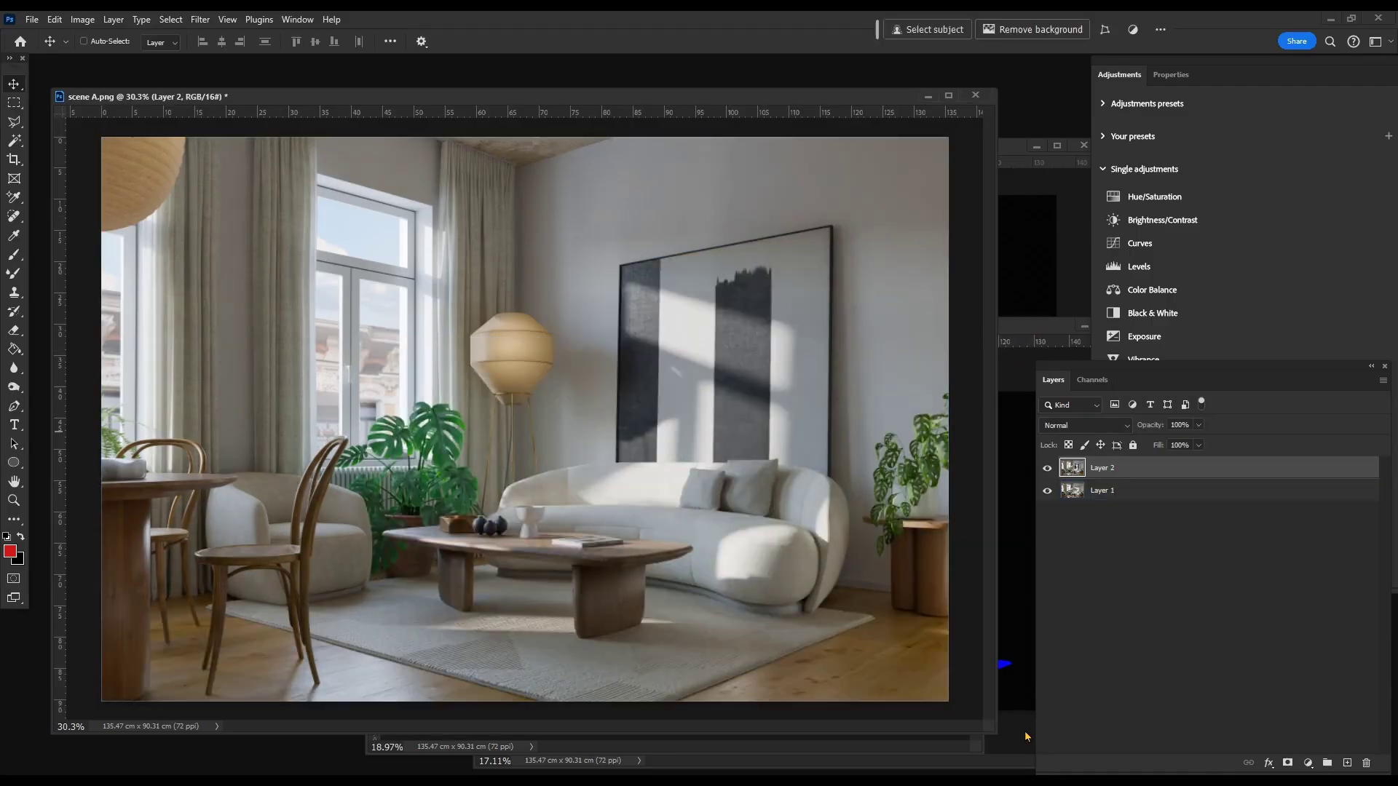
click(965, 747)
click(965, 343)
- Add the mask obj.png and material mask images to scene A.png as new layers, closing both source documents
click(1009, 335)
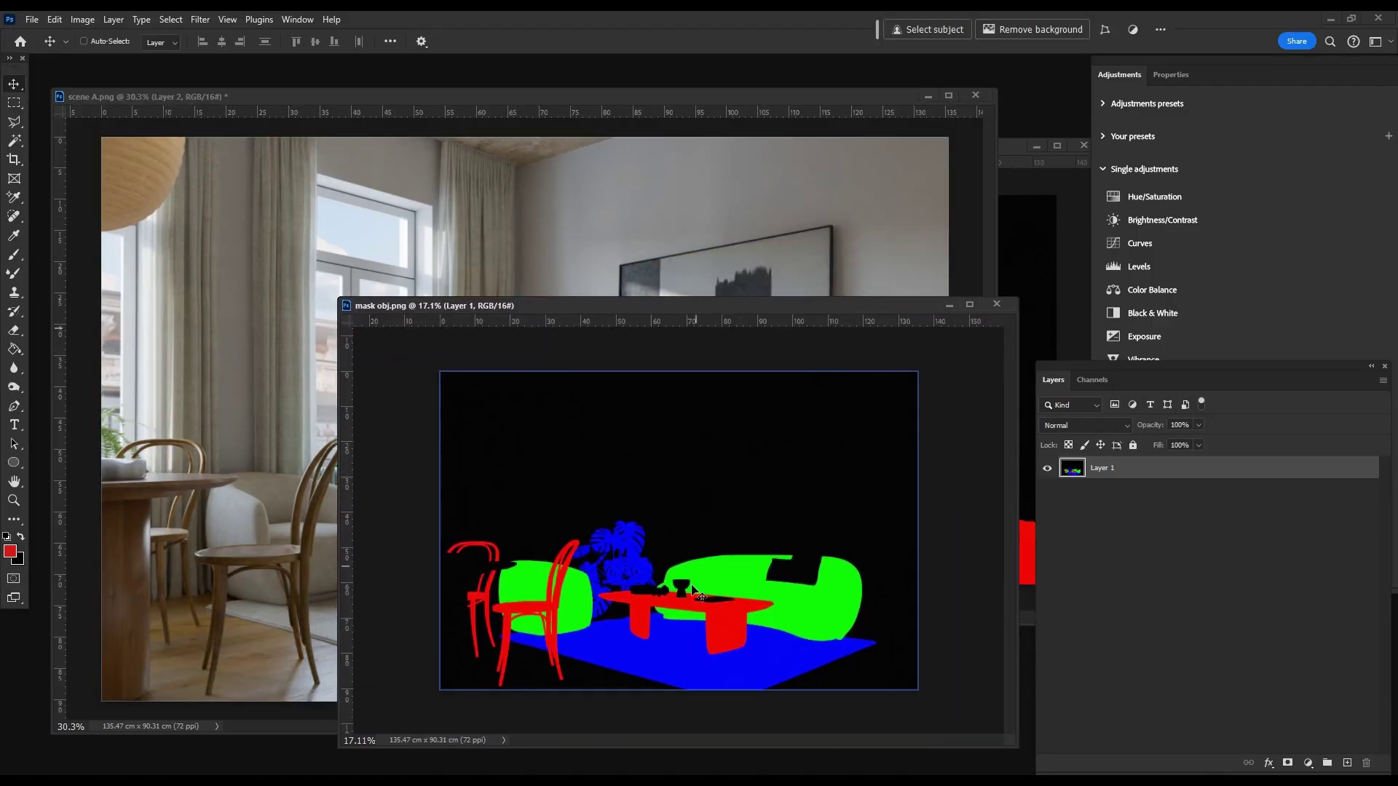
click(537, 191)
key(ctrl+v)
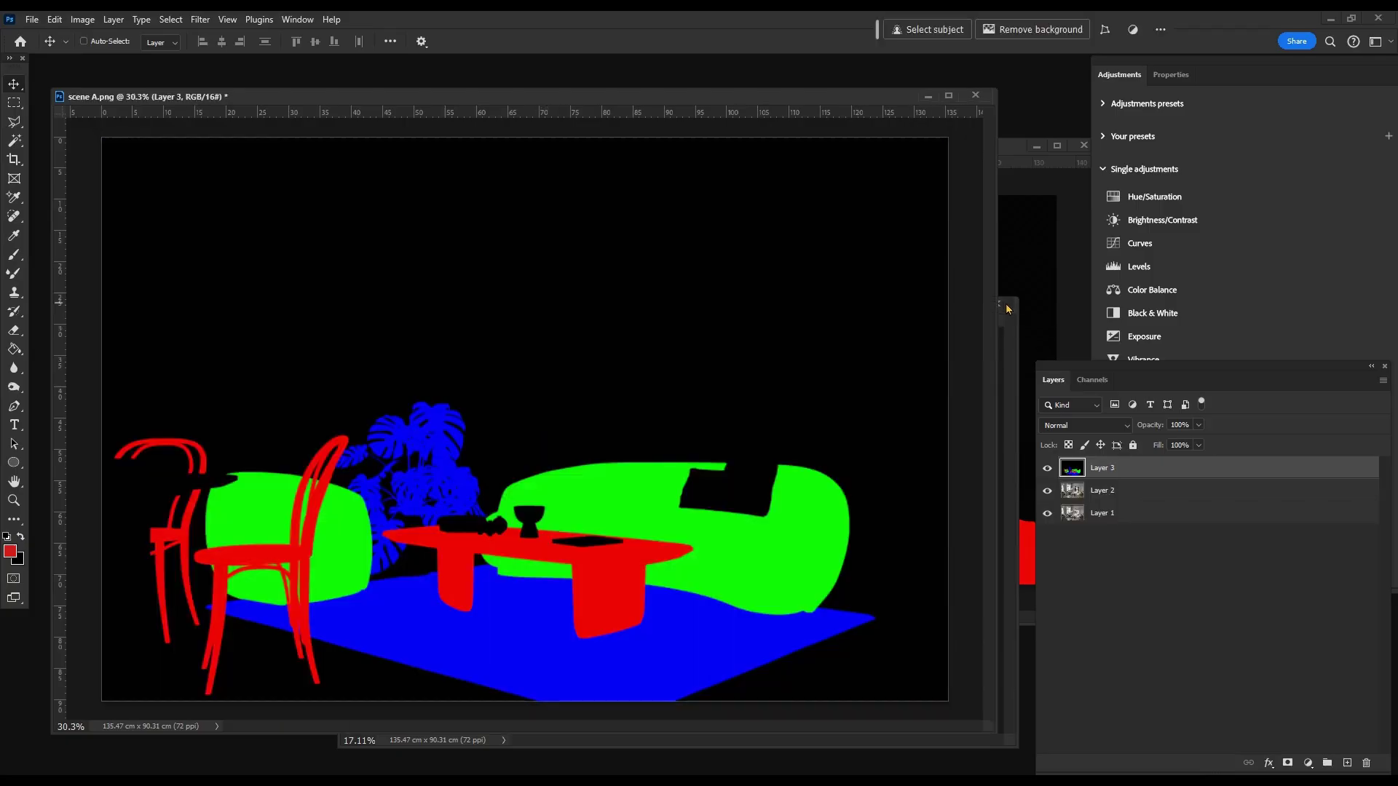
click(1008, 310)
drag(938, 328, 260, 234)
click(1083, 147)
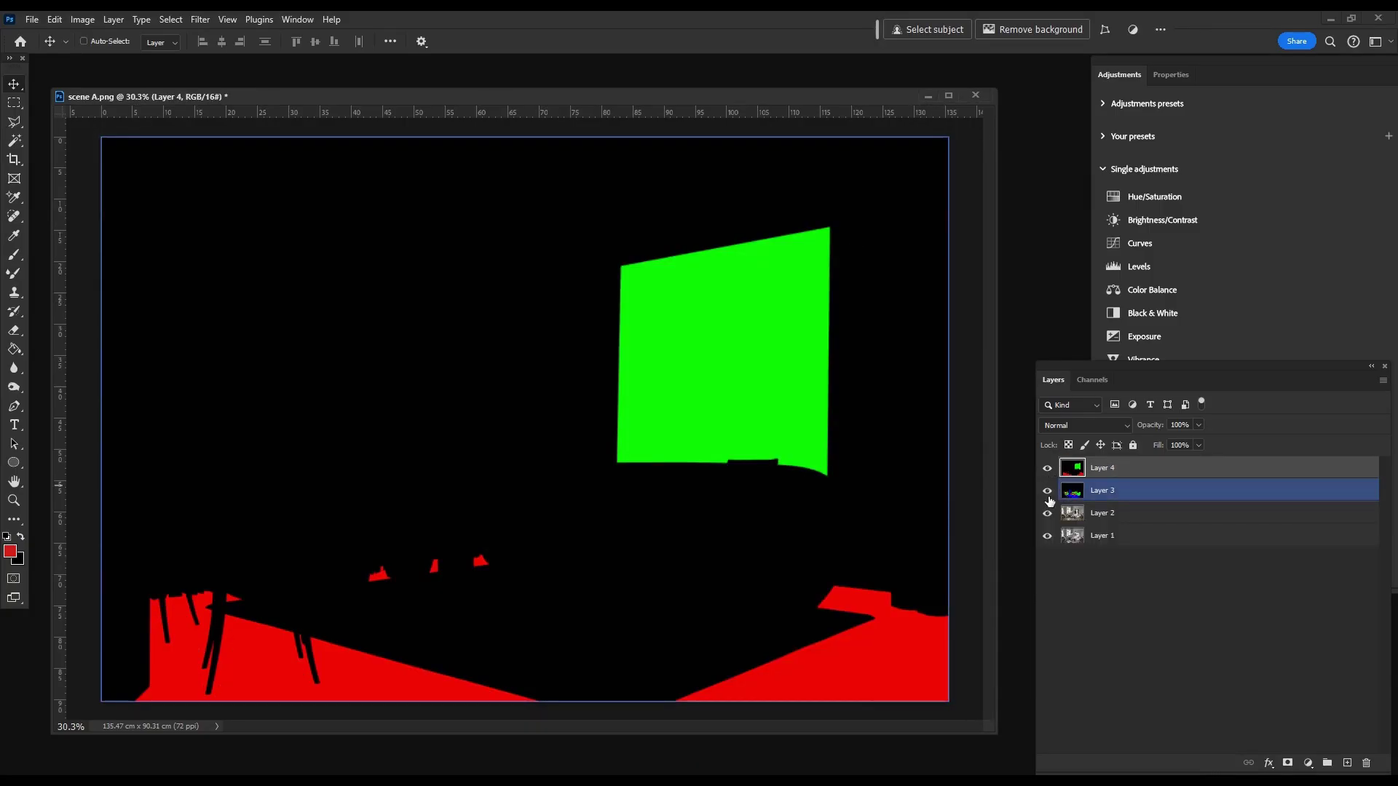
- Hide Layer 4, Layer 3 and Layer 2 in scene A.png
drag(1047, 471, 1047, 498)
click(1048, 514)
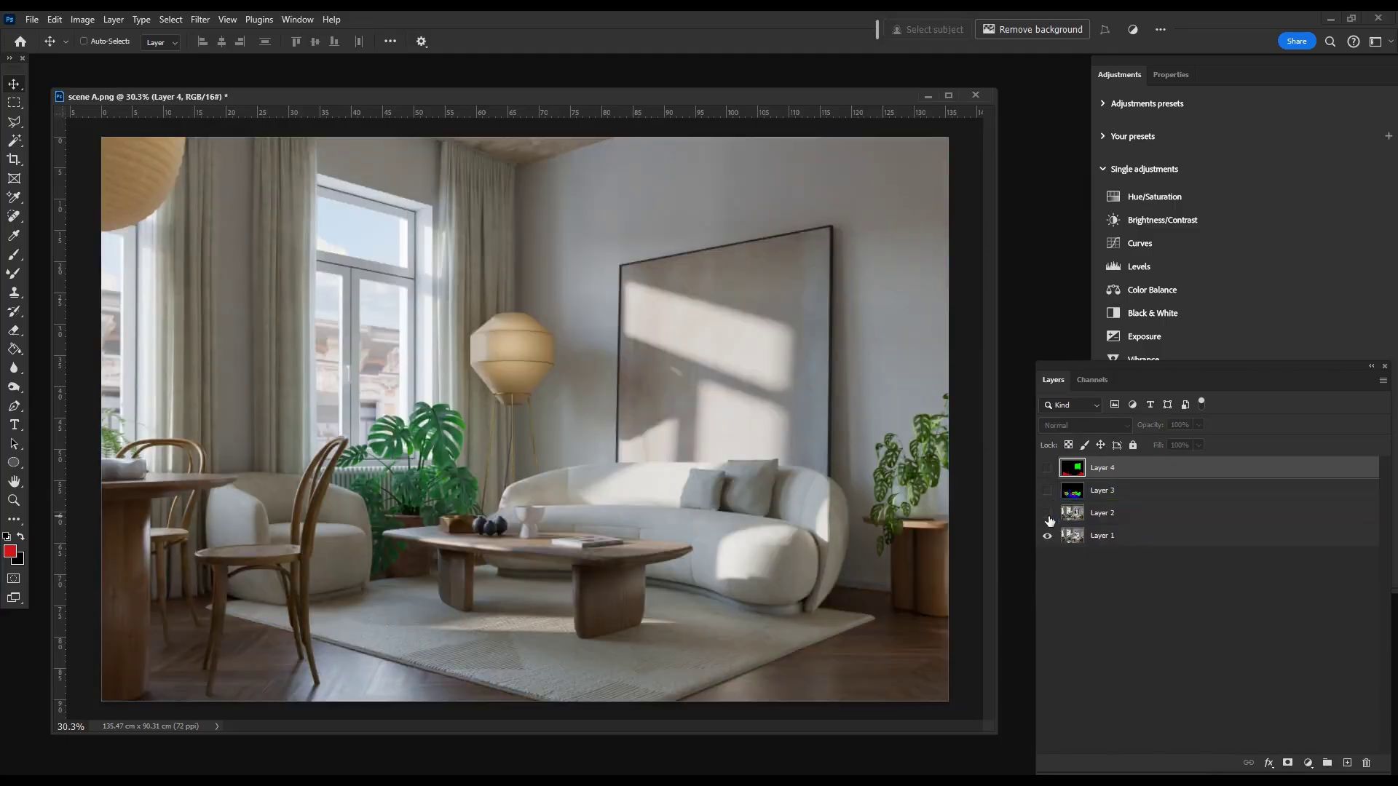
click(1051, 493)
click(1051, 493)
click(1050, 491)
click(1050, 492)
click(1048, 470)
click(1048, 470)
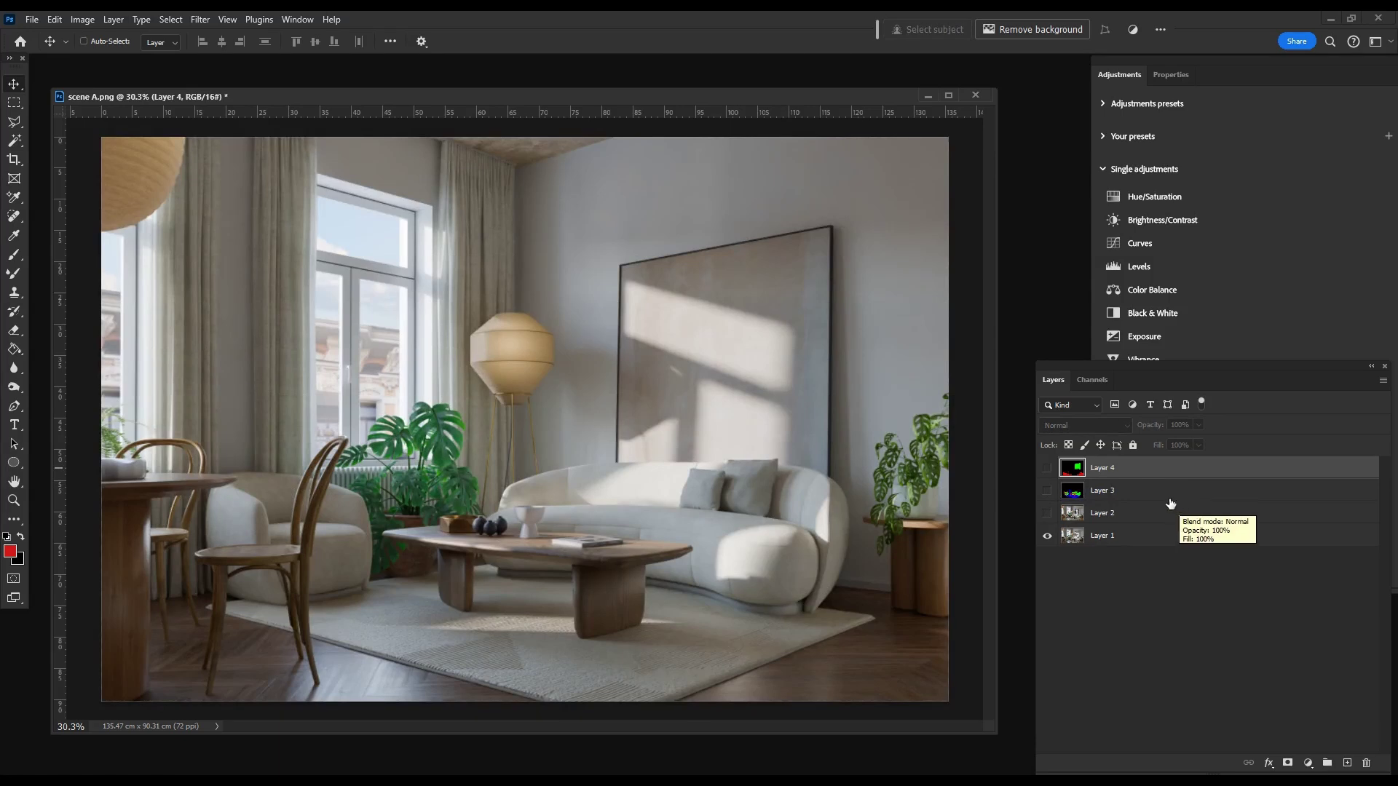
- Show the material mask on Layer 4 and duplicate its Red channel as "floor"
click(1047, 470)
click(1092, 380)
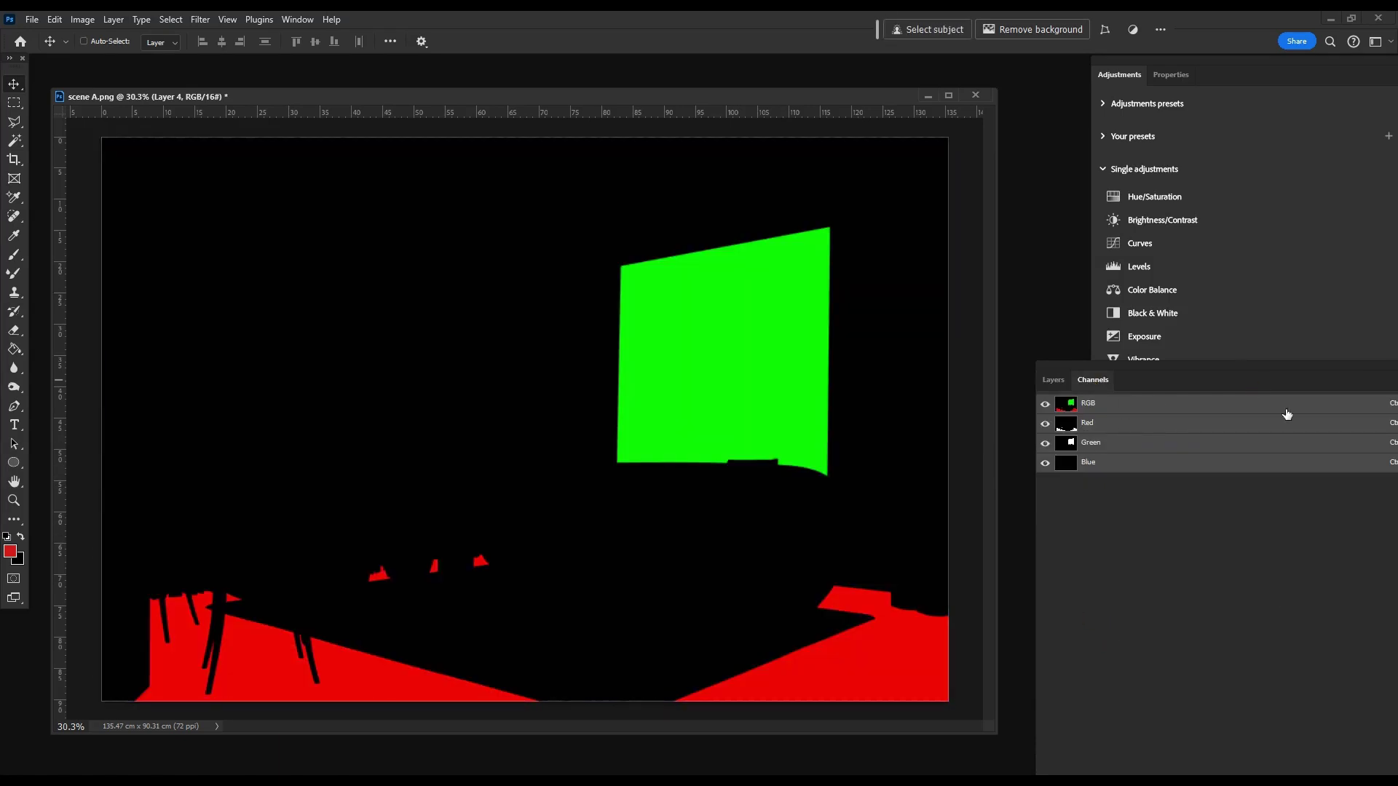
click(1121, 423)
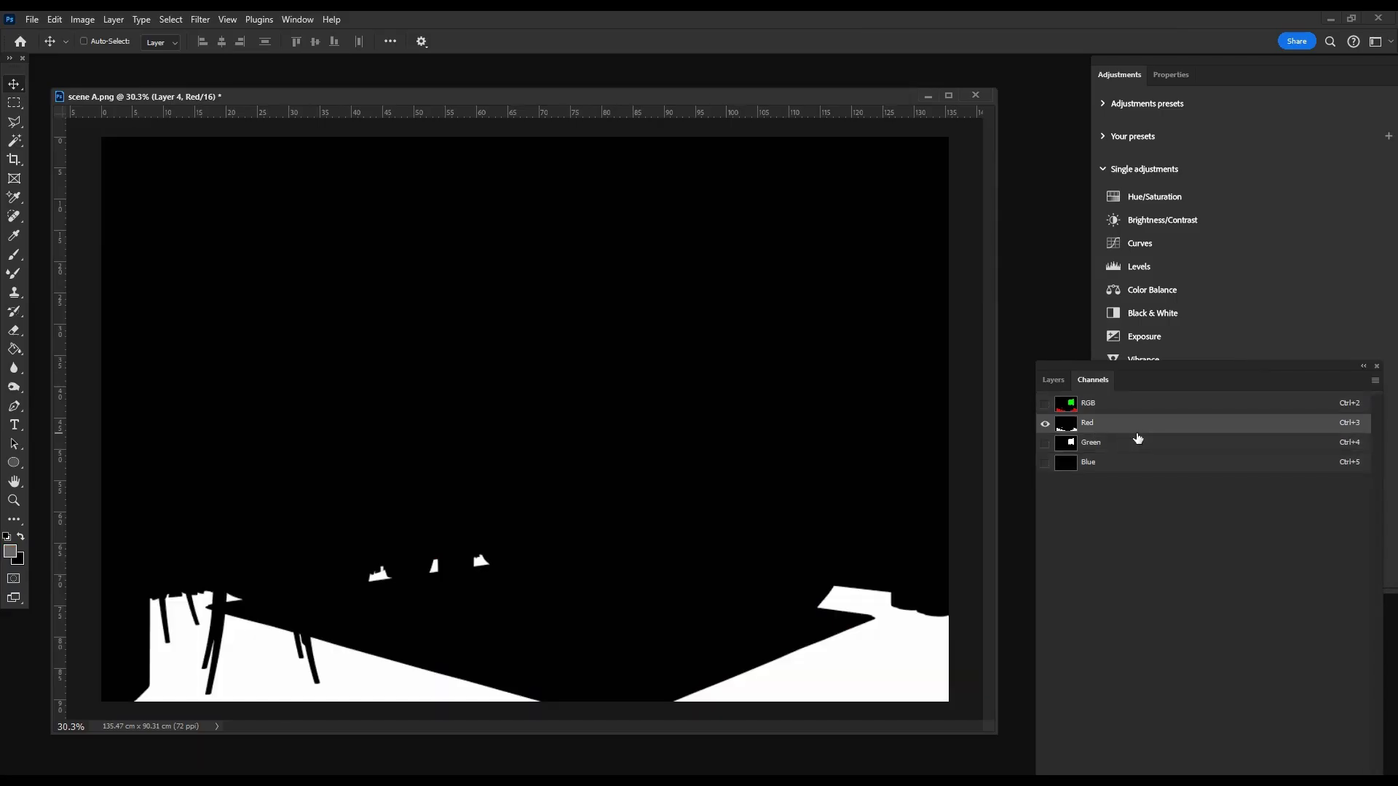
right_click(1101, 429)
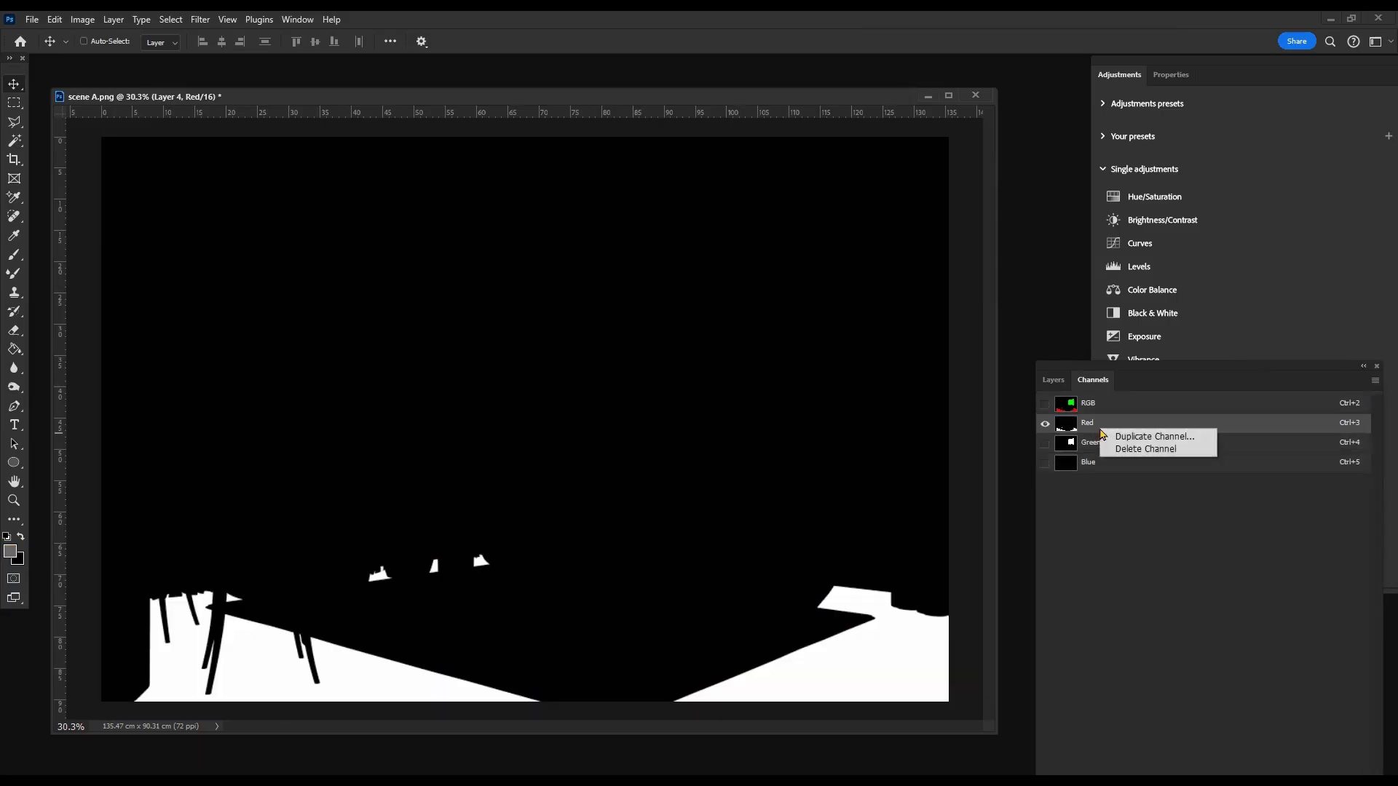
click(1194, 437)
text(floor)
click(819, 230)
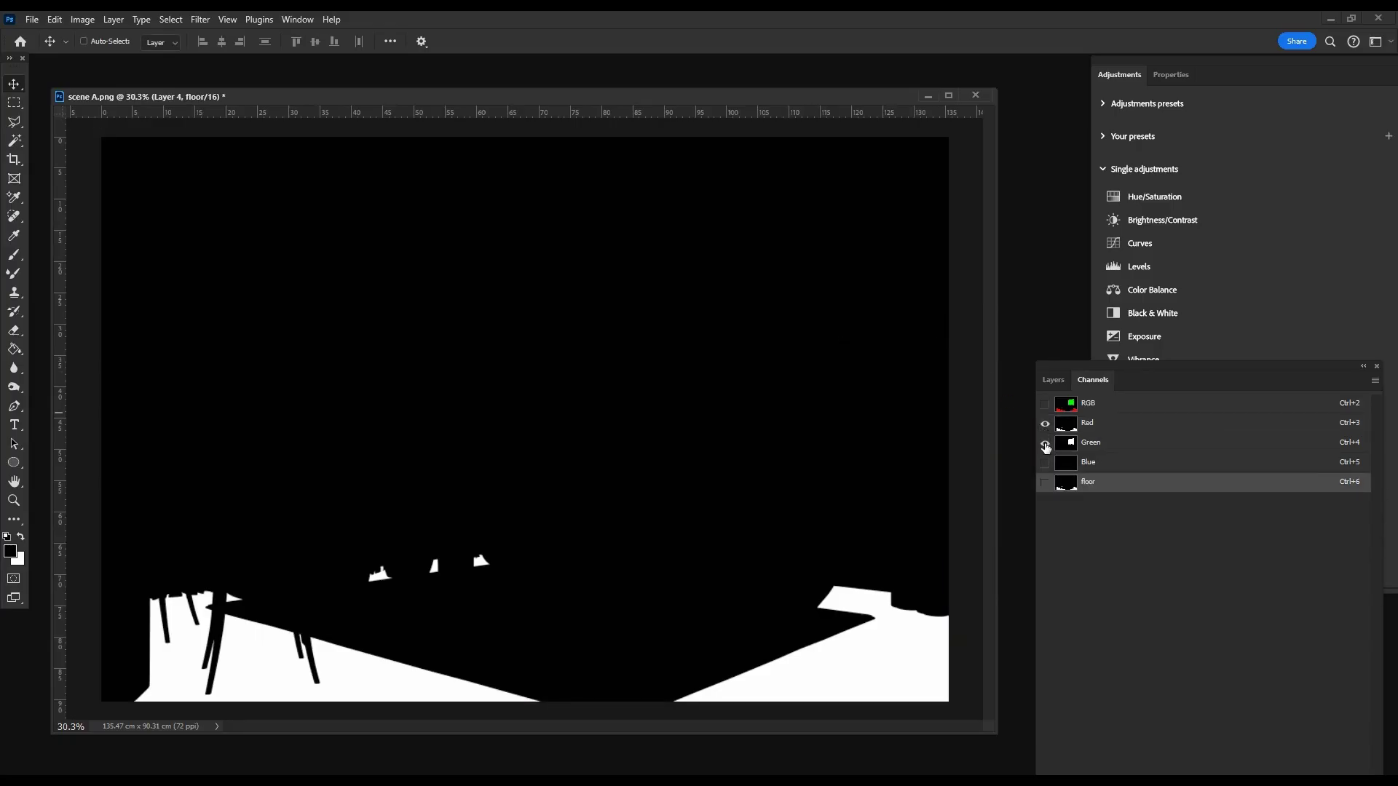
- Show only the Green channel and duplicate it as "painting"
click(1045, 443)
click(1046, 423)
click(1099, 443)
right_click(1099, 445)
click(1150, 453)
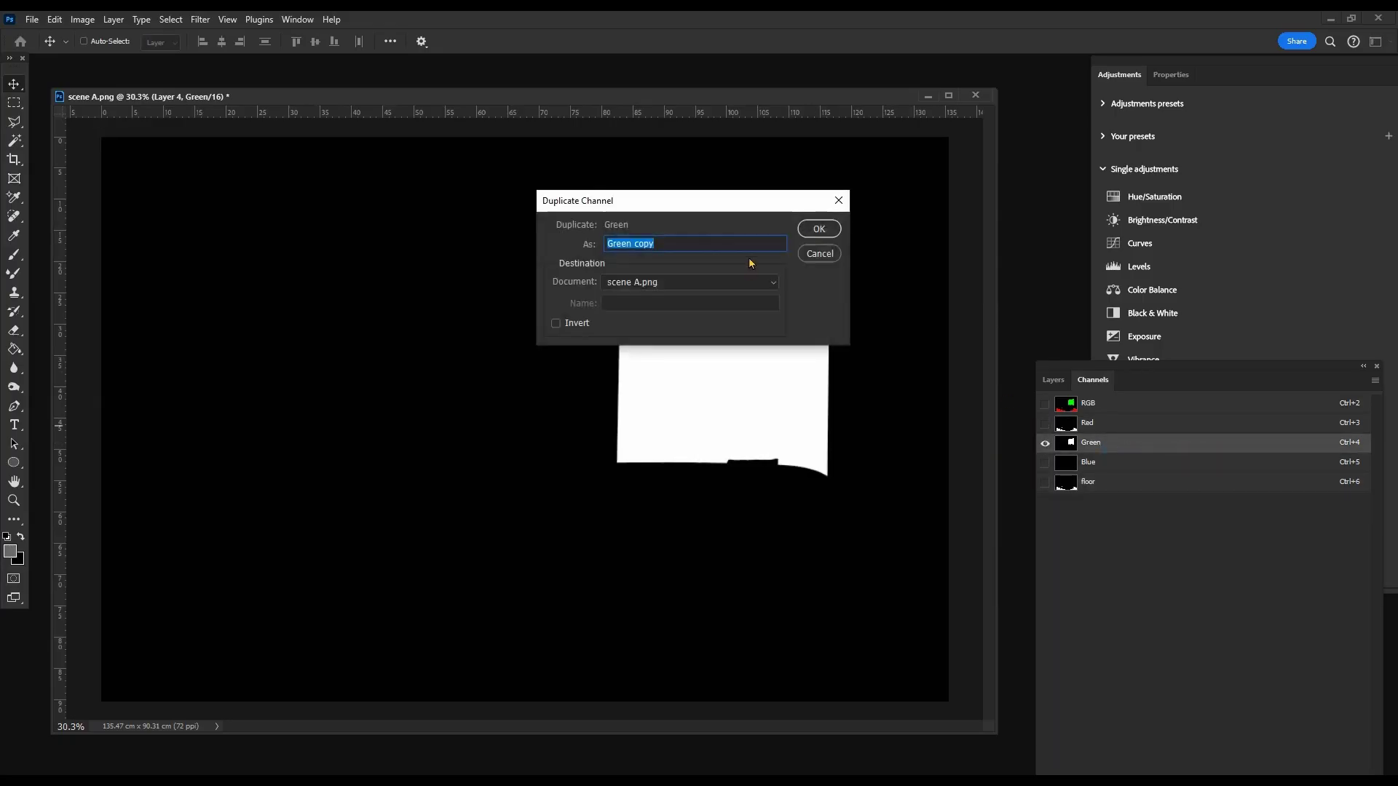
text(painting)
click(820, 230)
- Delete the material mask layer, Layer 4, and show the object mask on Layer 3
click(1053, 381)
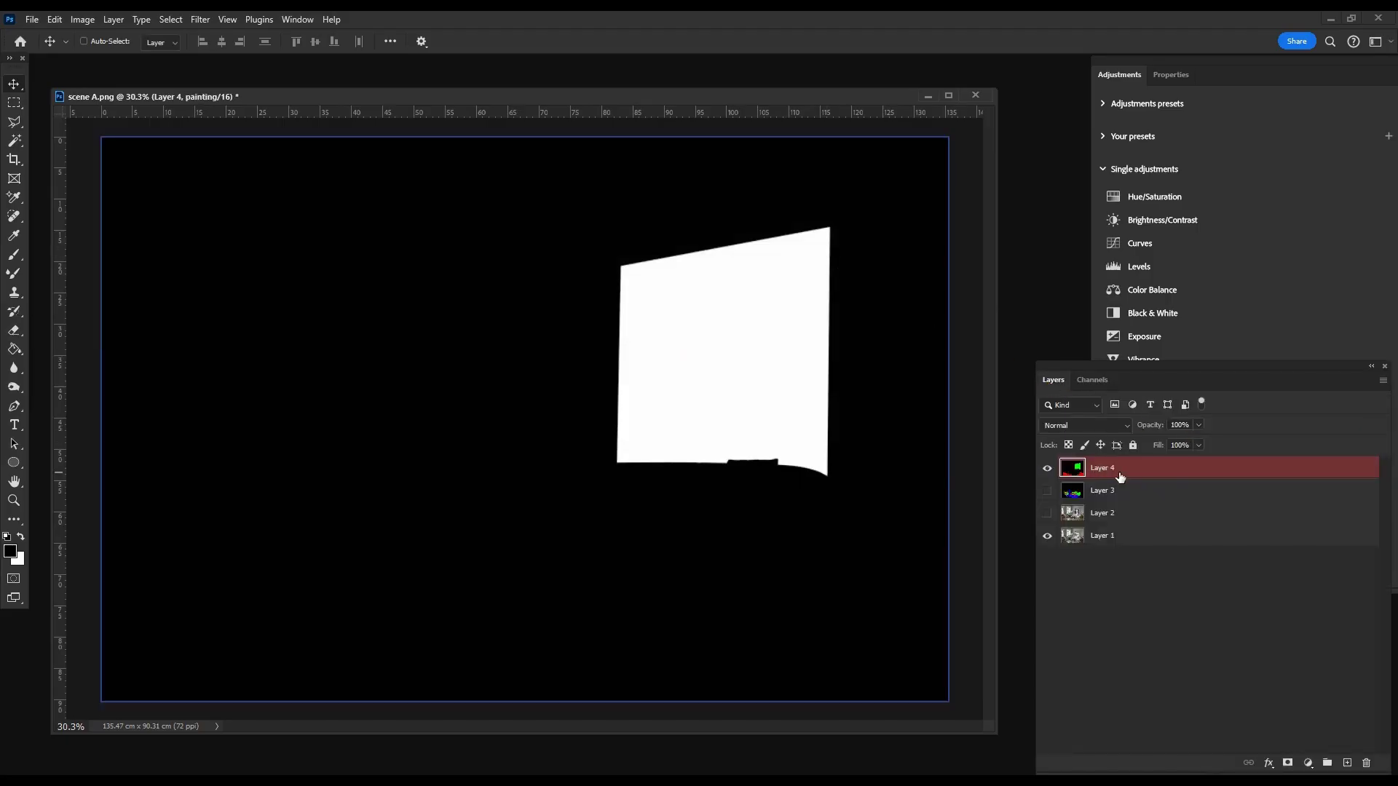
right_click(1119, 477)
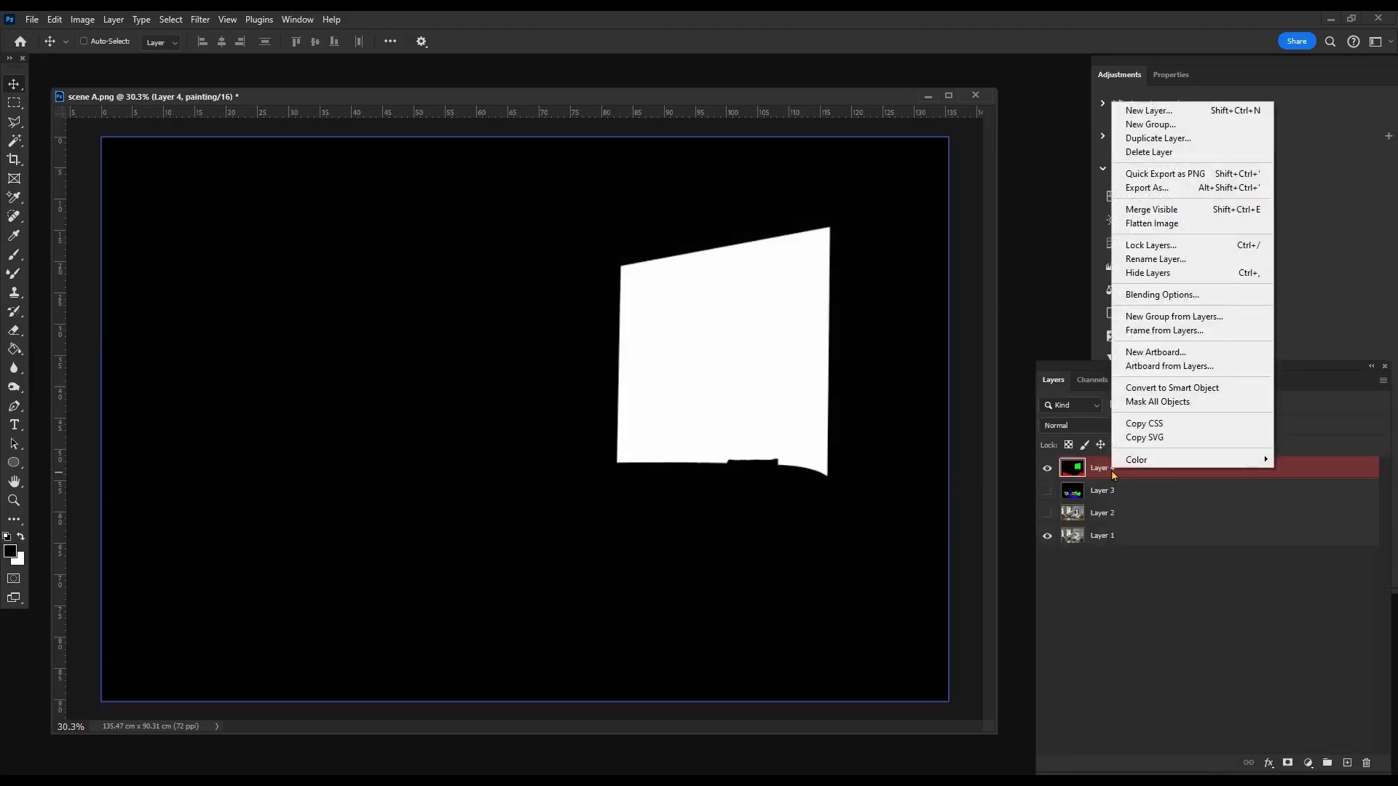
click(1206, 152)
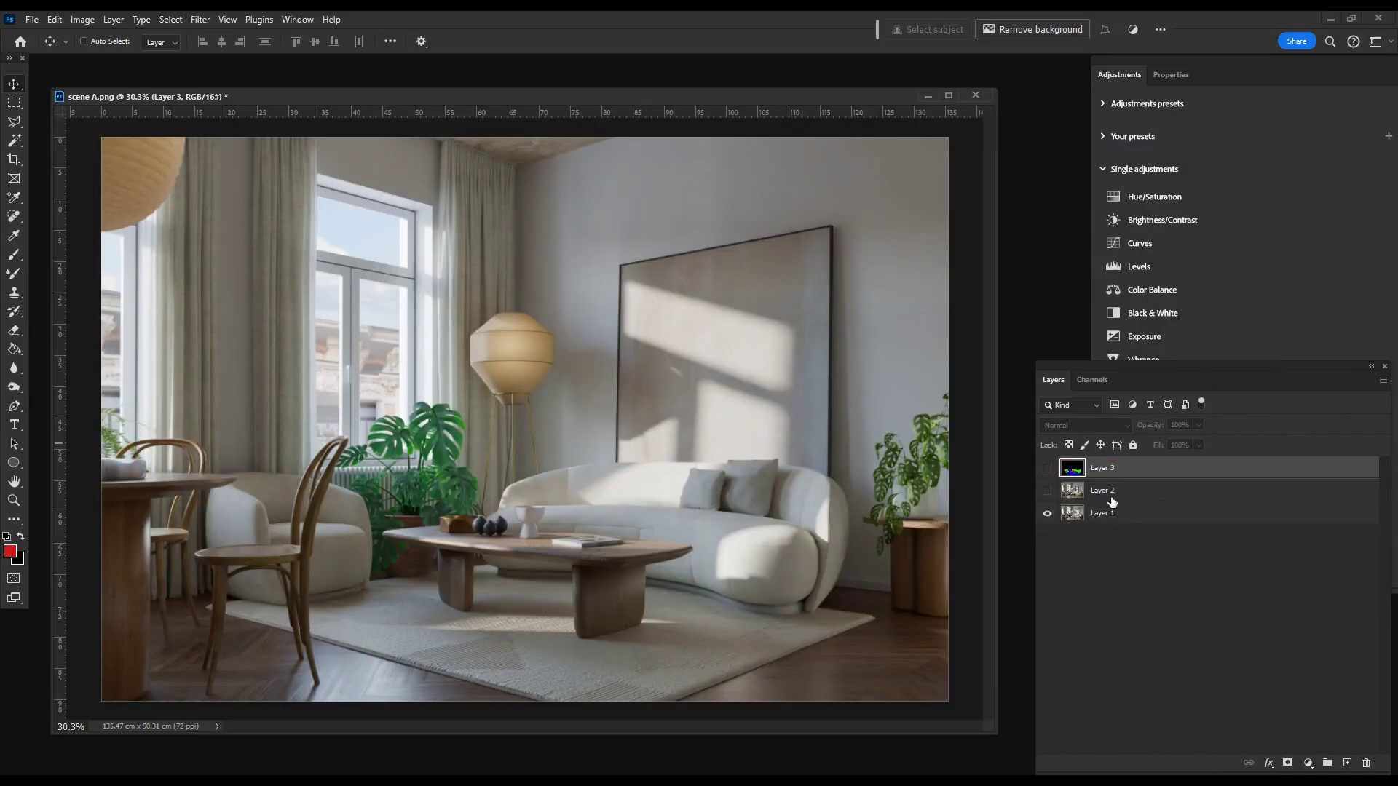
click(1047, 471)
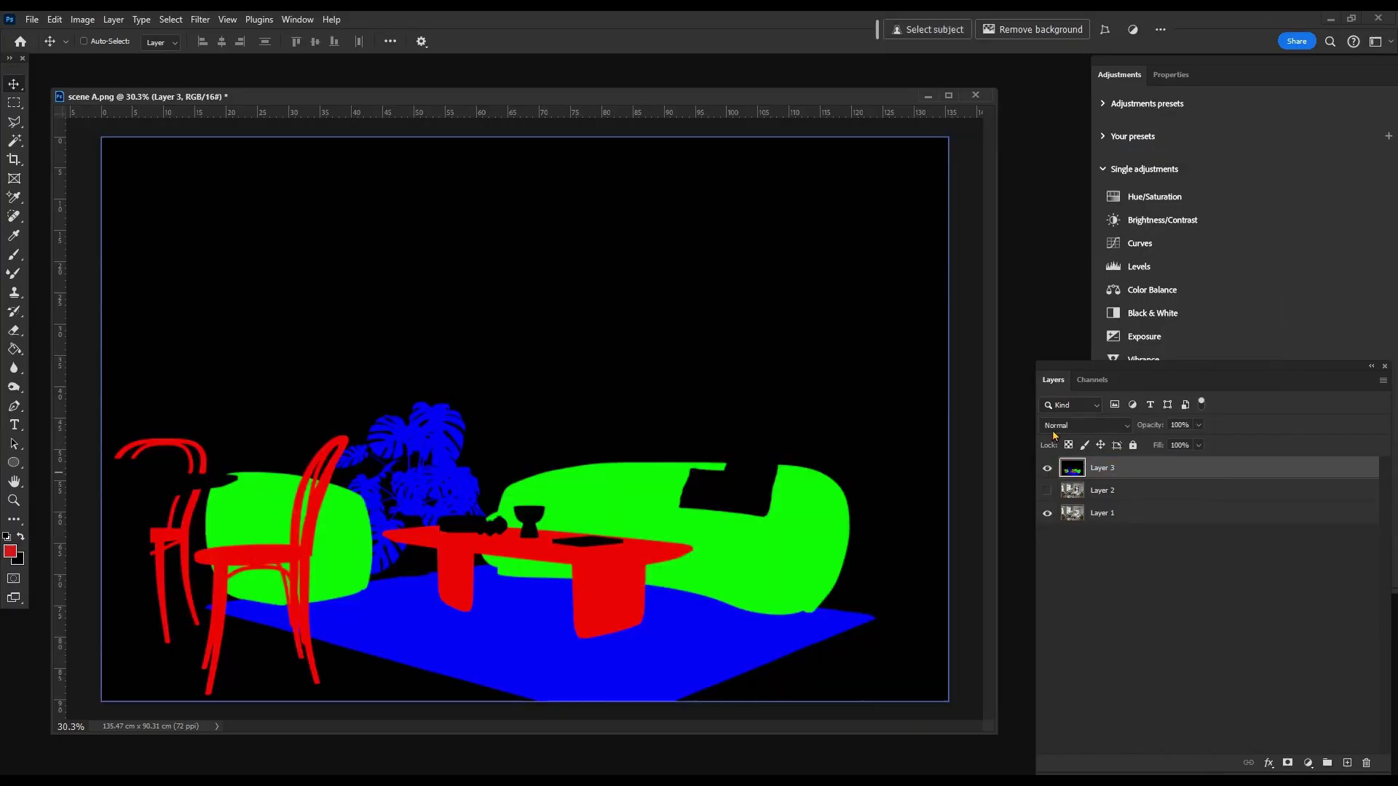
- Show only the object mask's Red channel and duplicate it as "small table"
click(1092, 380)
click(1103, 426)
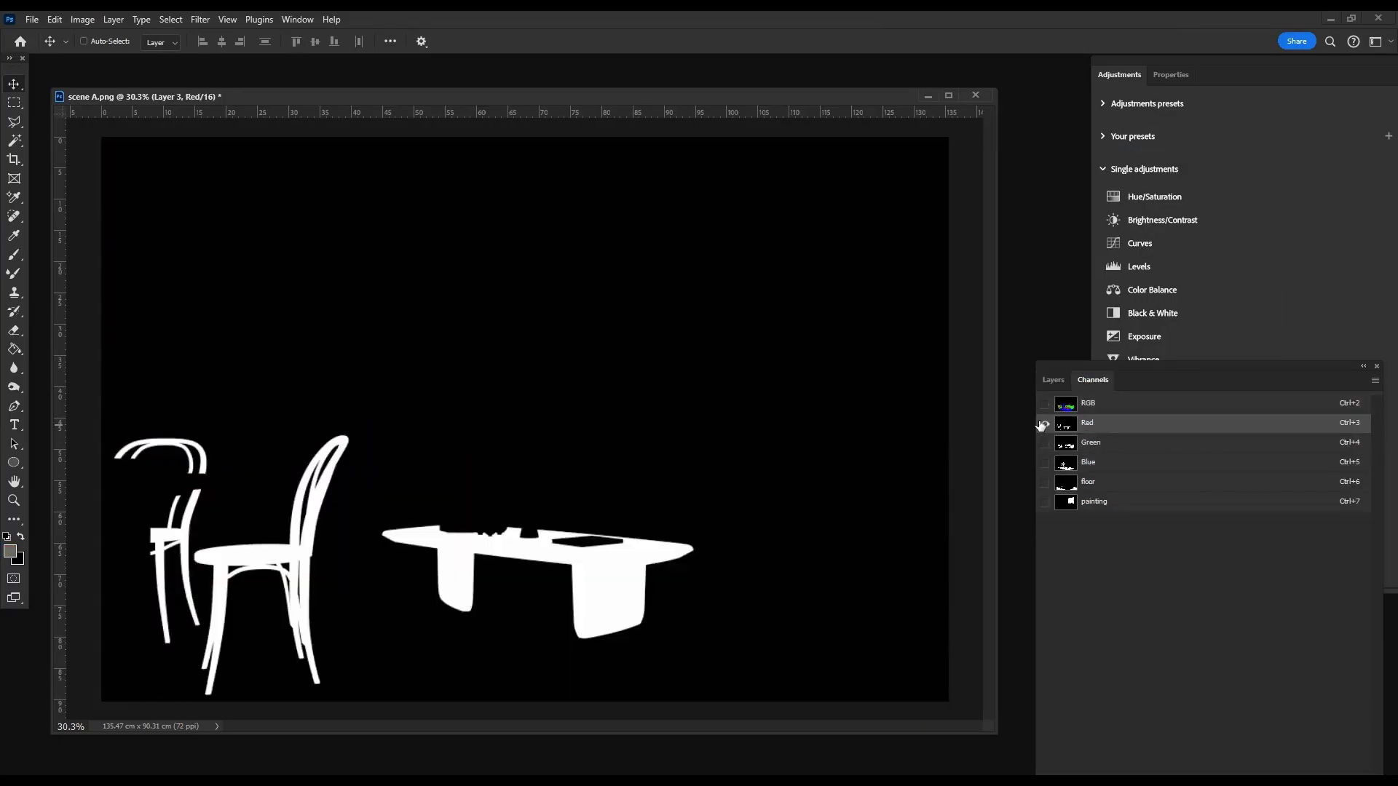
right_click(1098, 433)
click(1185, 440)
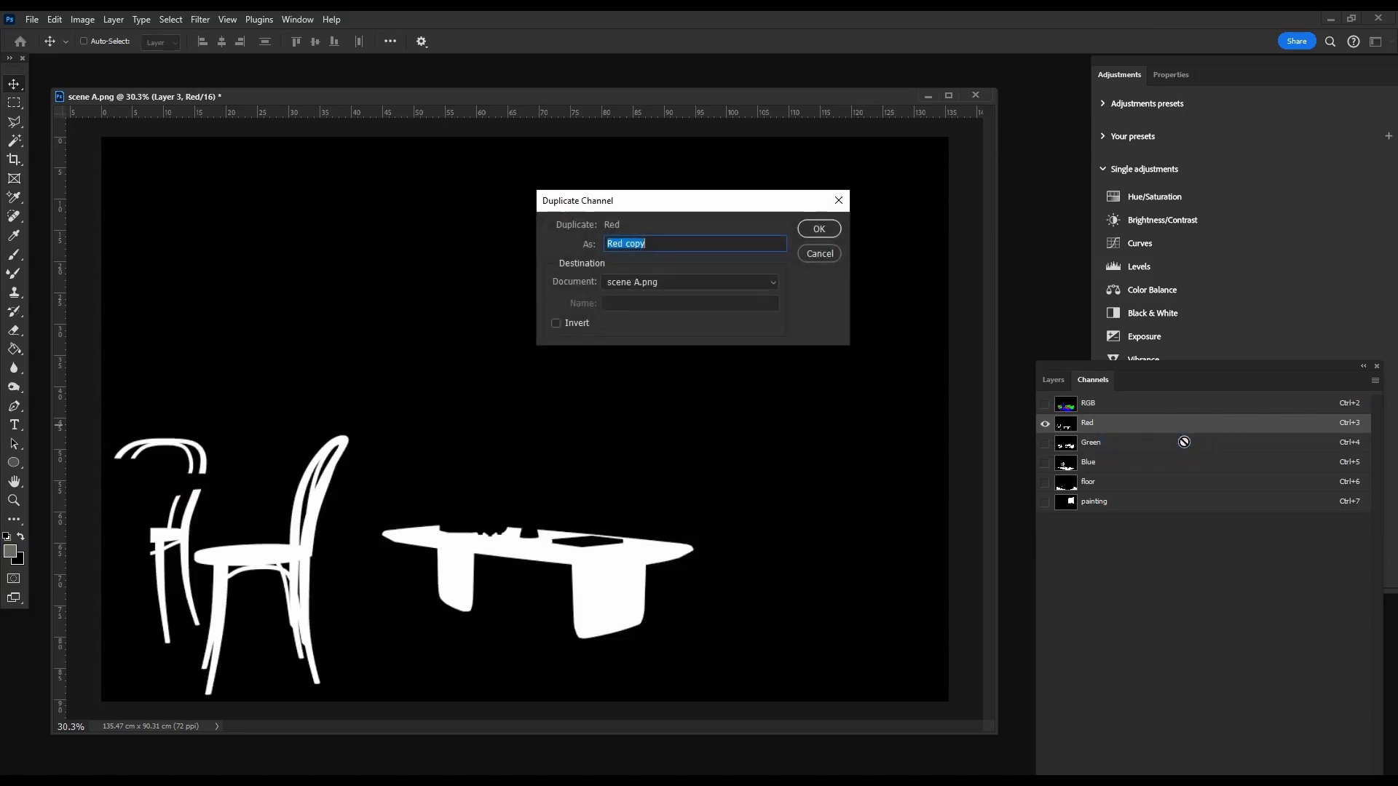
text(small table)
click(819, 230)
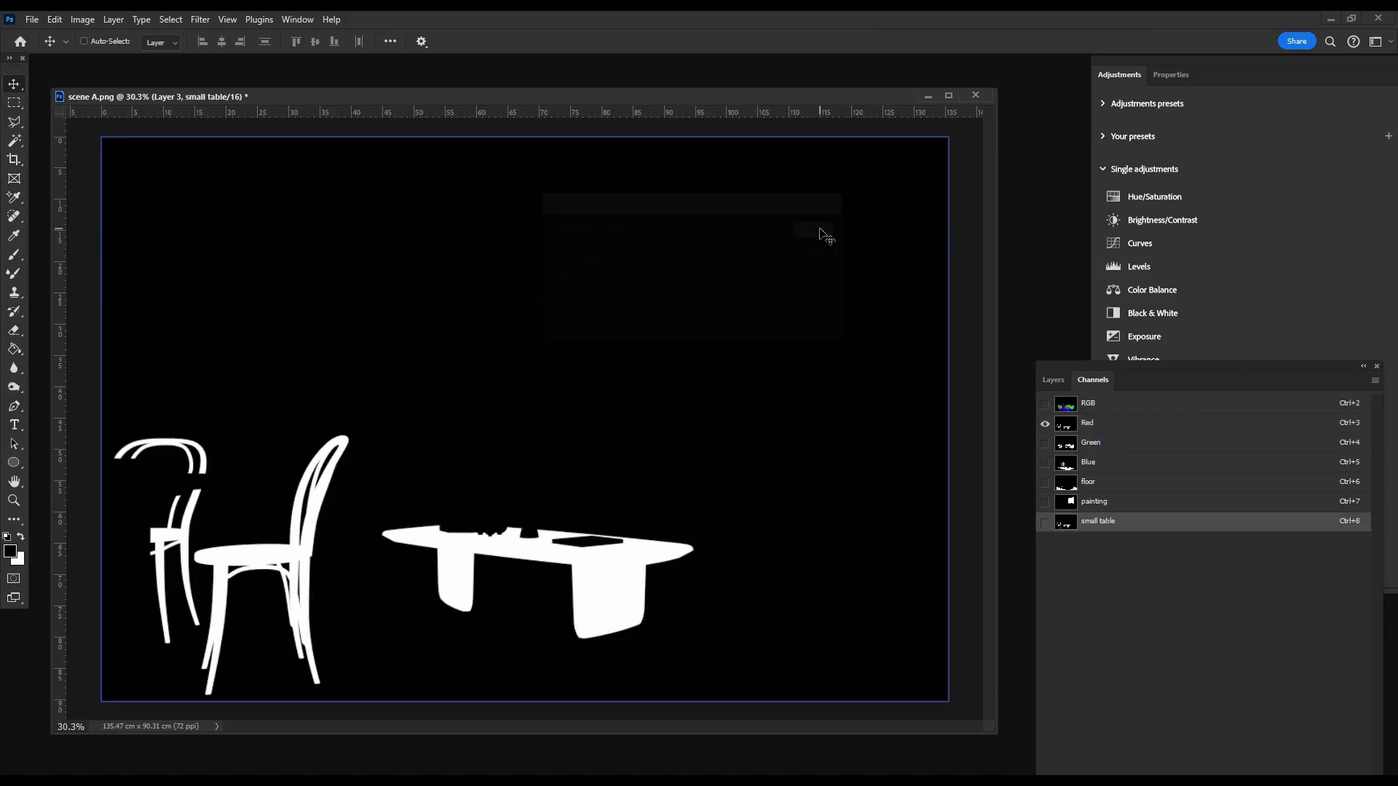
- Show only the "small table" channel and duplicate it as "chairs"
click(1045, 522)
click(1066, 522)
right_click(1106, 529)
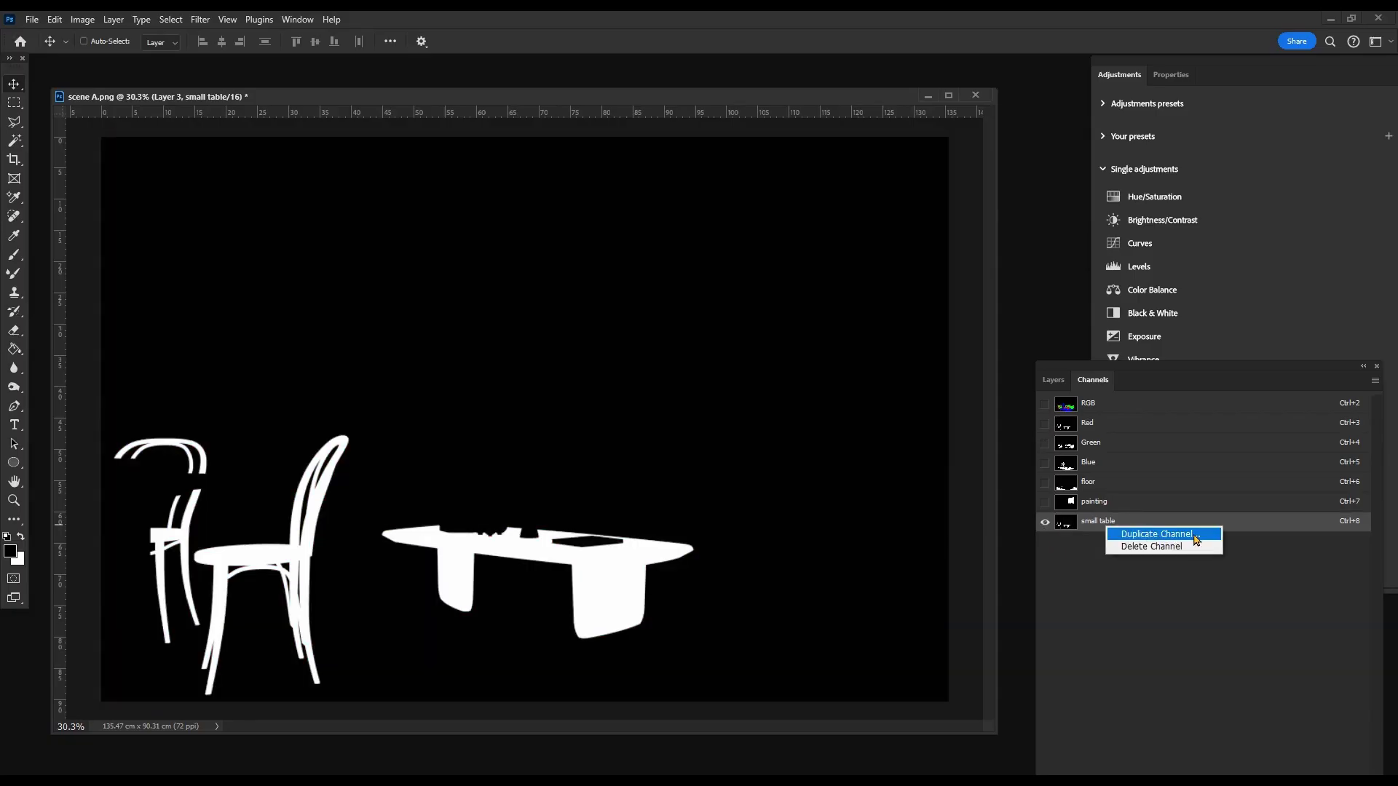
click(1110, 555)
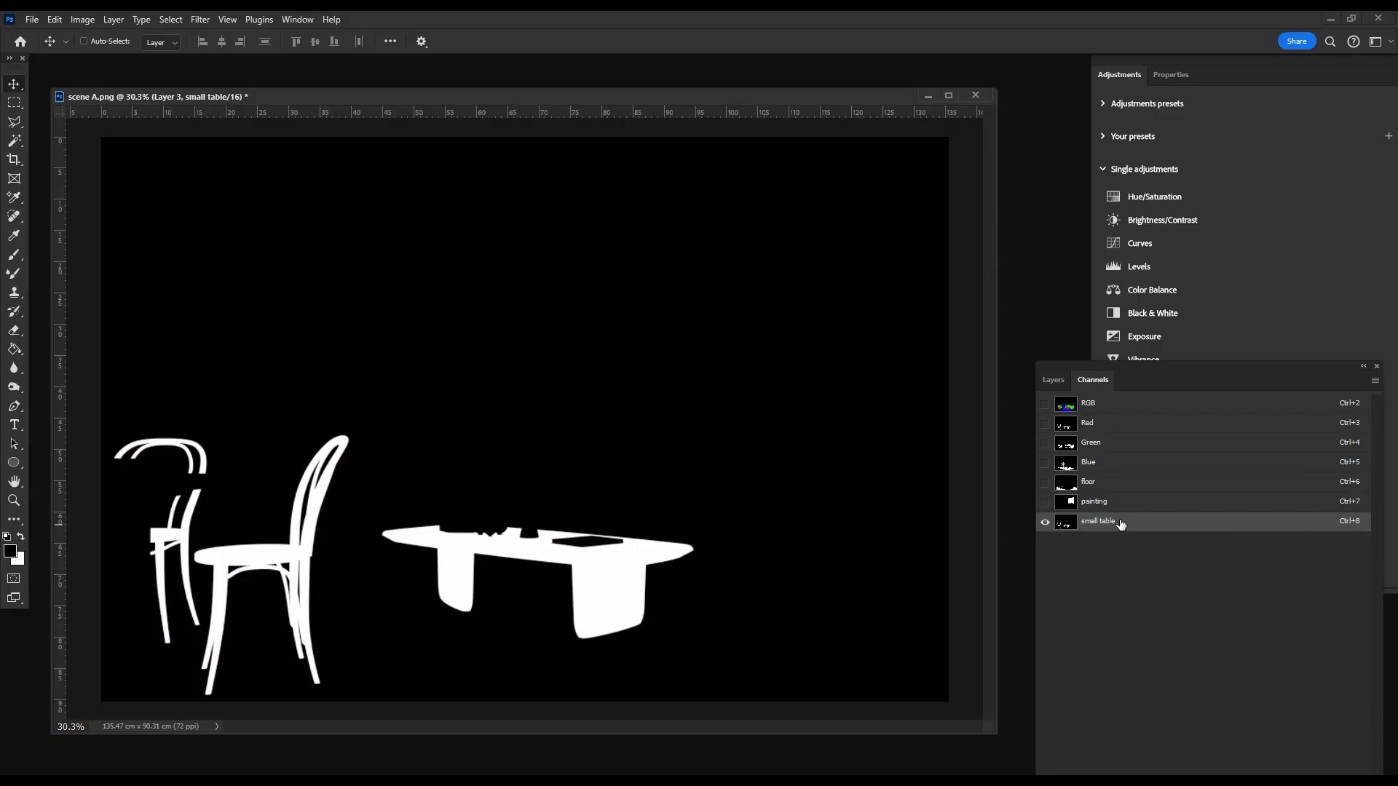
right_click(1131, 526)
click(1143, 533)
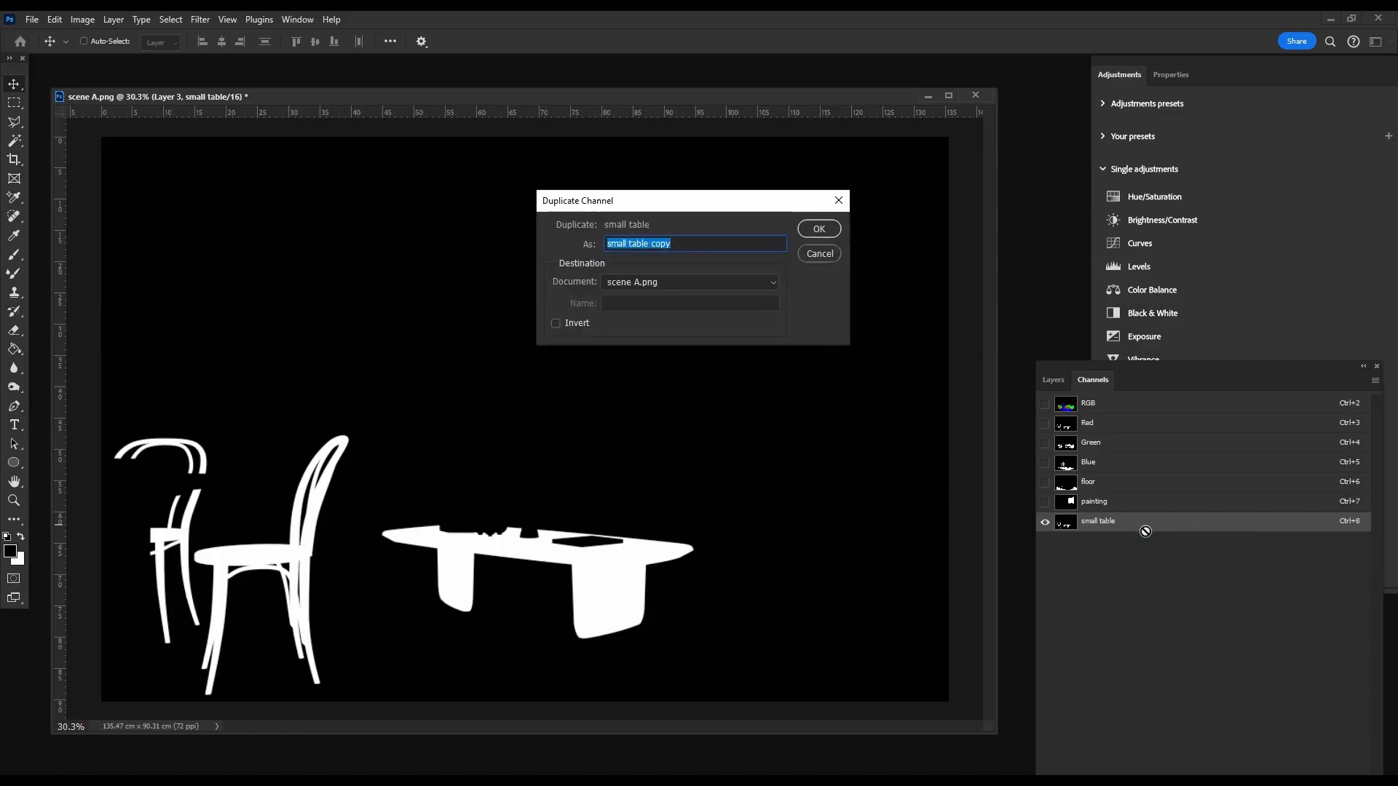
text(chairs)
click(821, 229)
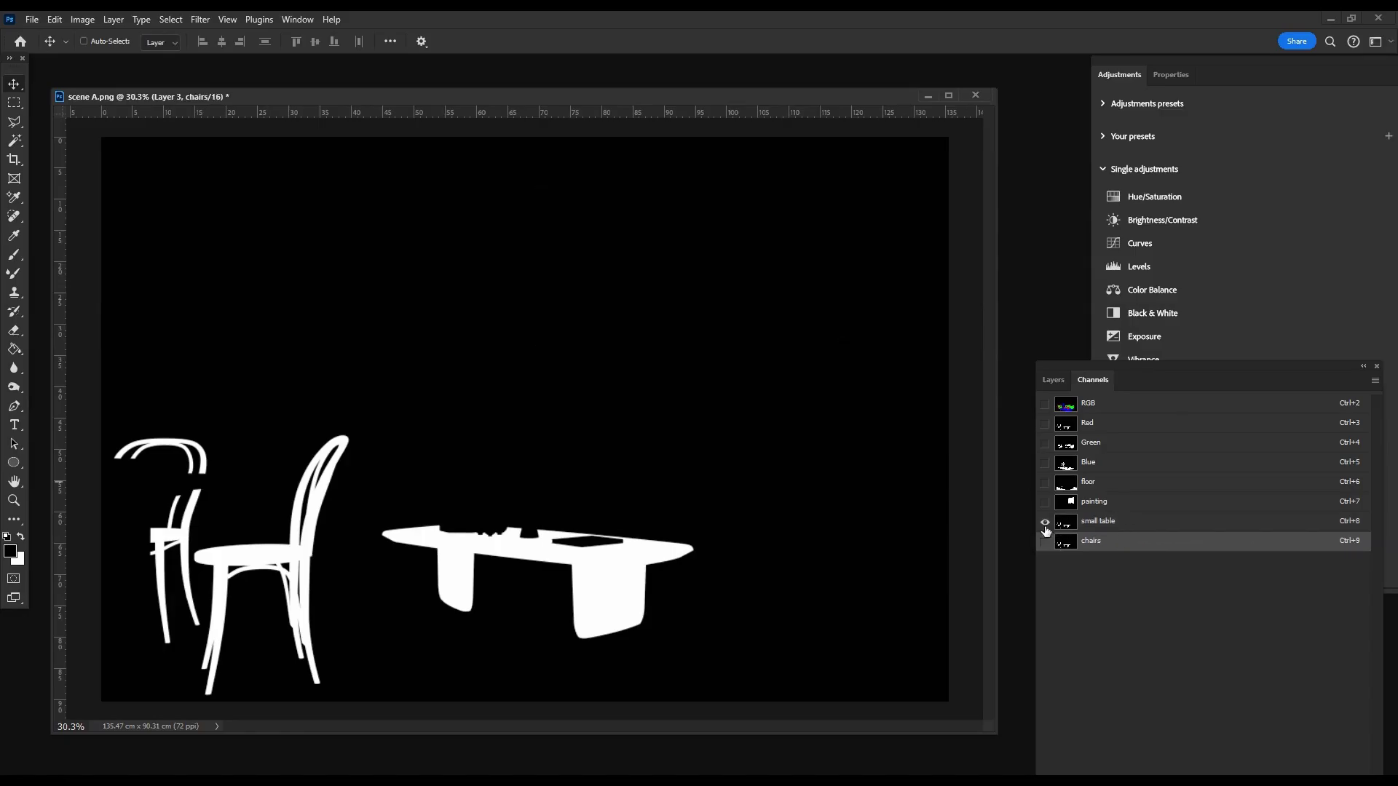
- In the "small table" channel, select the area around both chairs with a rectangular marquee and paint them out in black
click(15, 107)
click(1097, 522)
drag(355, 413, 99, 704)
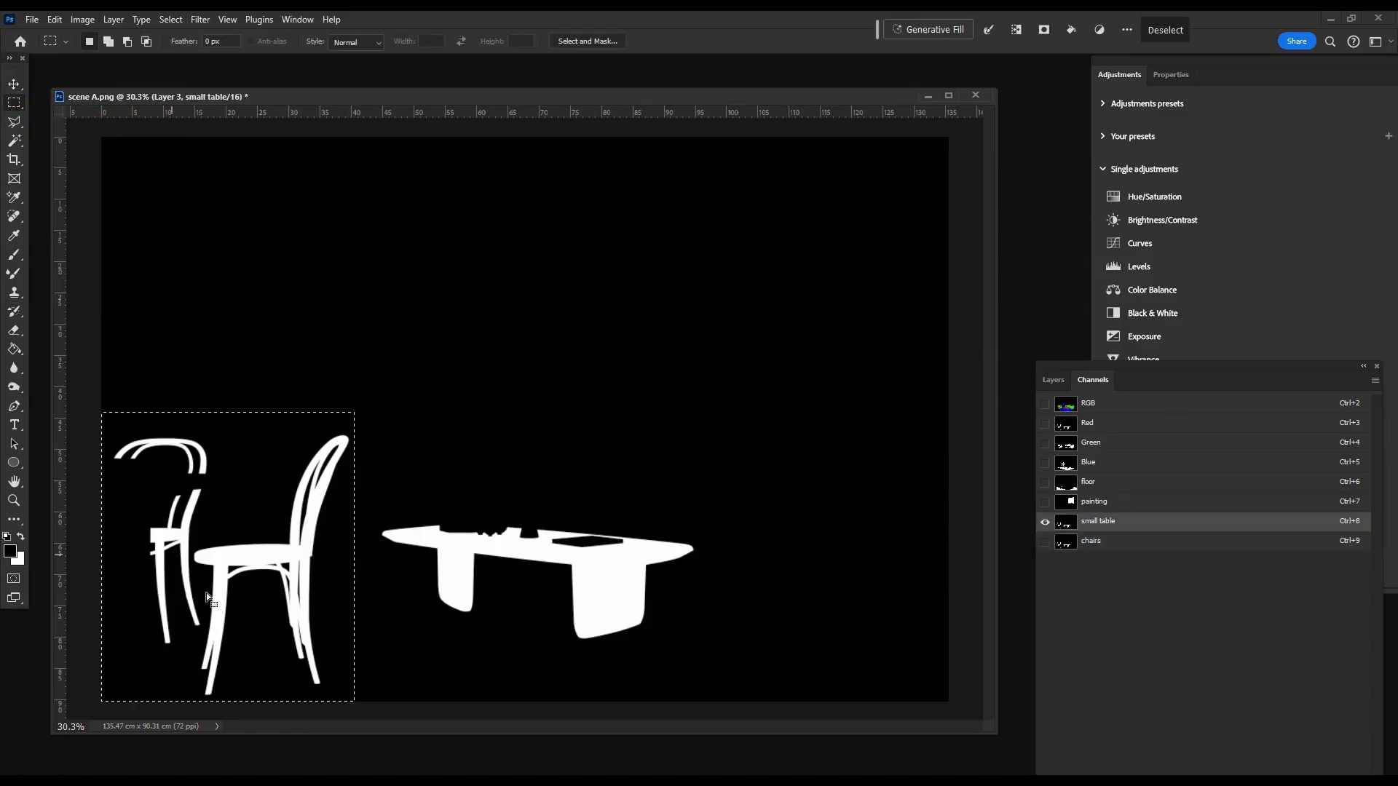
click(13, 255)
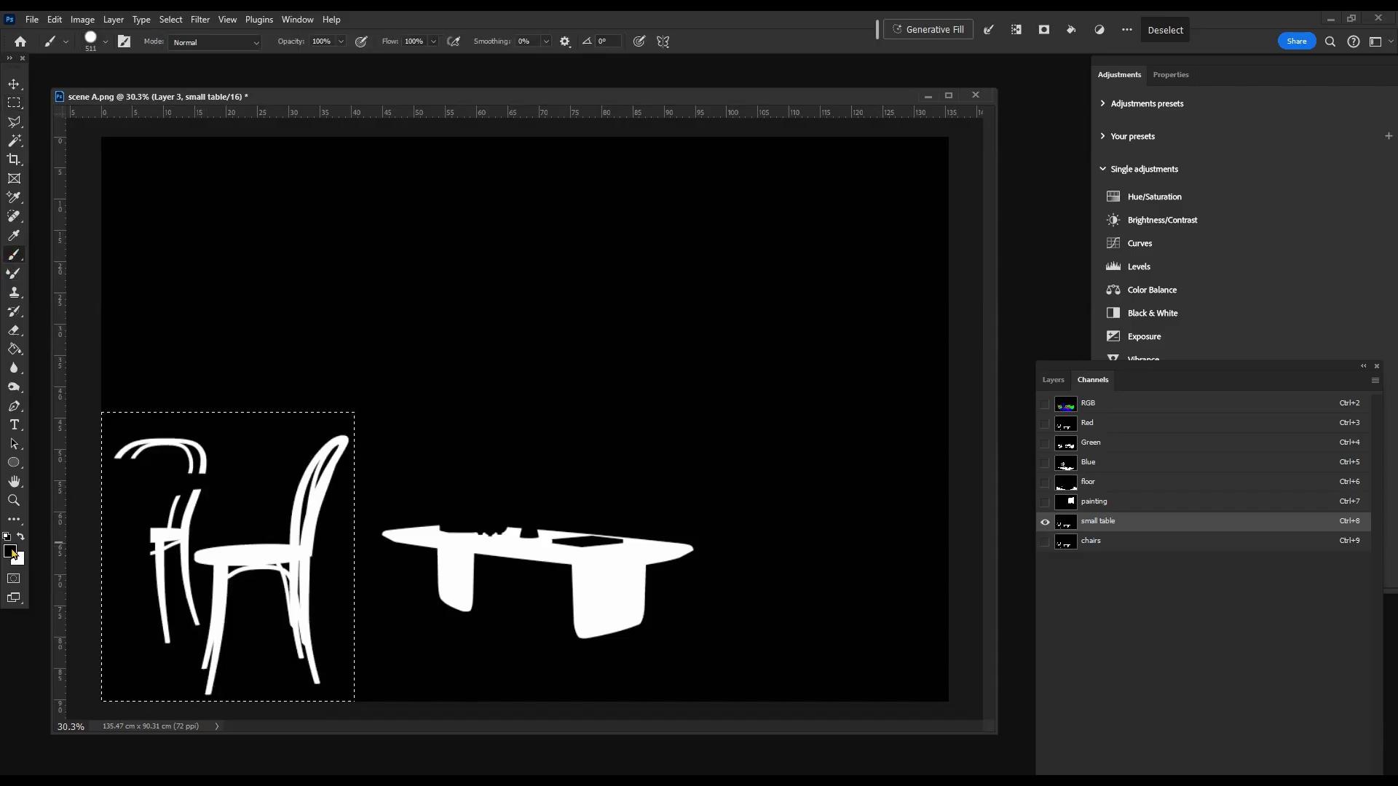
click(11, 553)
click(452, 275)
click(993, 212)
mouse_move(274, 374)
mouse_down()
mouse_move(235, 576)
mouse_move(115, 440)
mouse_up()
- In the "chairs" channel, select the area around the coffee table with a rectangular marquee, paint it out in black, and deselect
click(15, 102)
mouse_move(366, 479)
mouse_down()
mouse_move(632, 630)
mouse_move(730, 666)
mouse_up()
click(1092, 540)
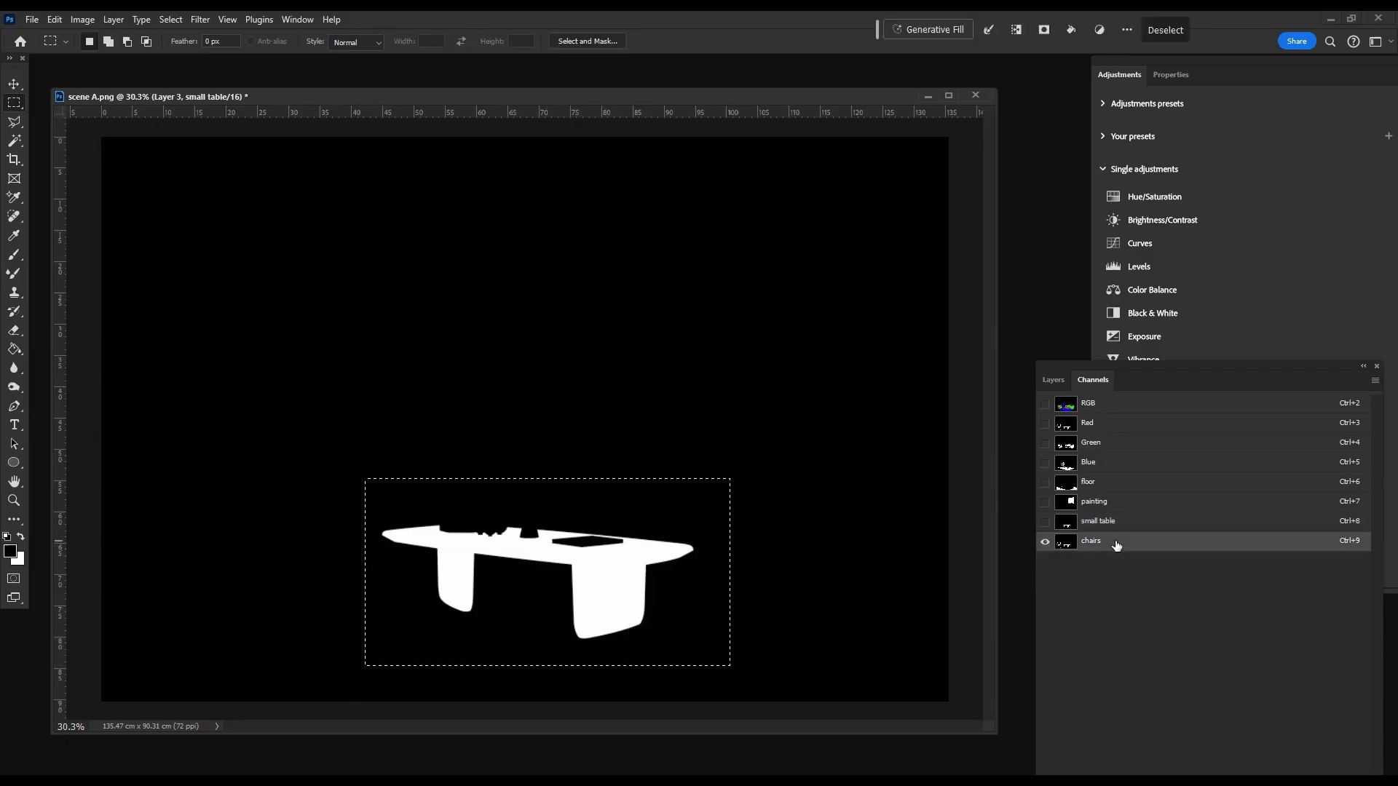
click(14, 255)
mouse_move(386, 533)
mouse_down()
mouse_move(664, 533)
mouse_move(636, 621)
mouse_up()
click(15, 103)
click(666, 470)
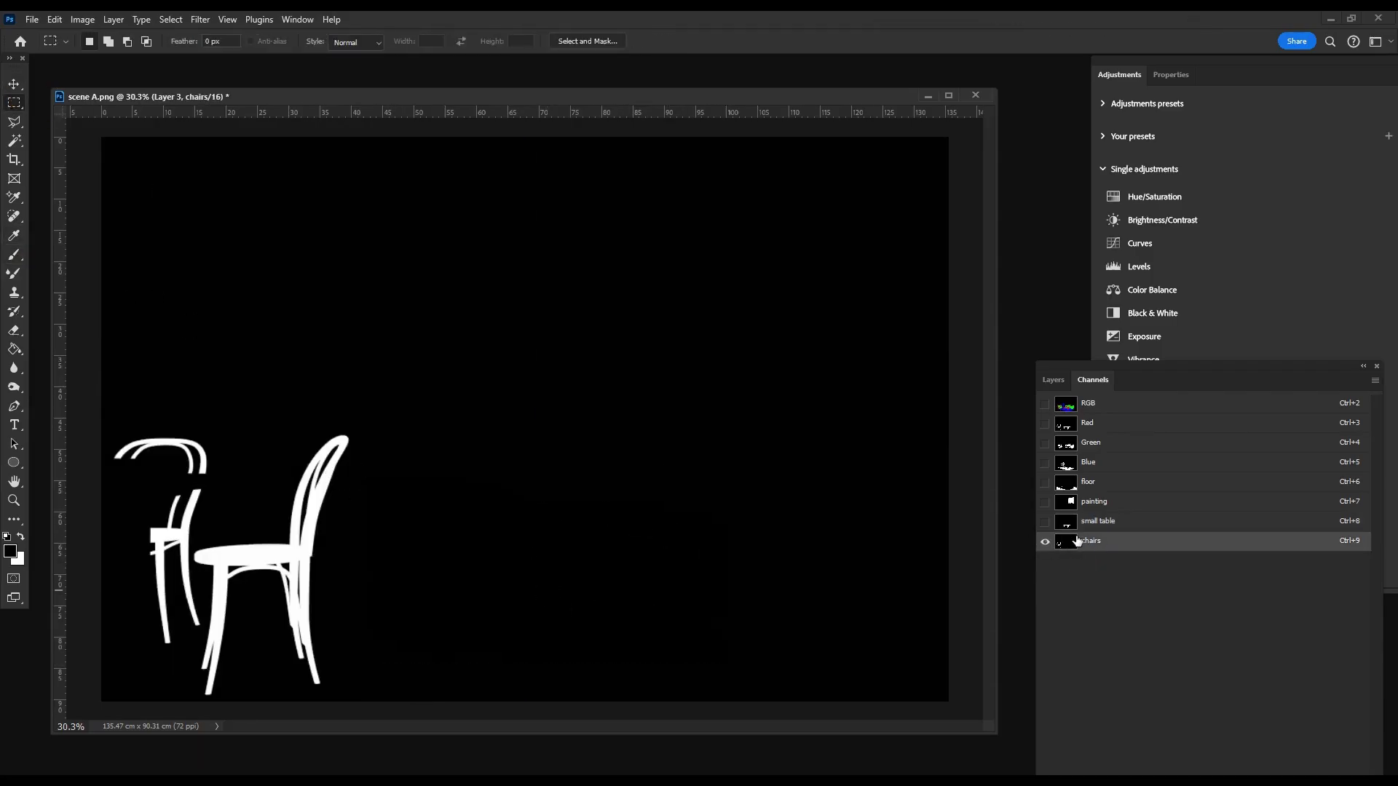
- Duplicate the Green channel as "sofas"
click(1127, 520)
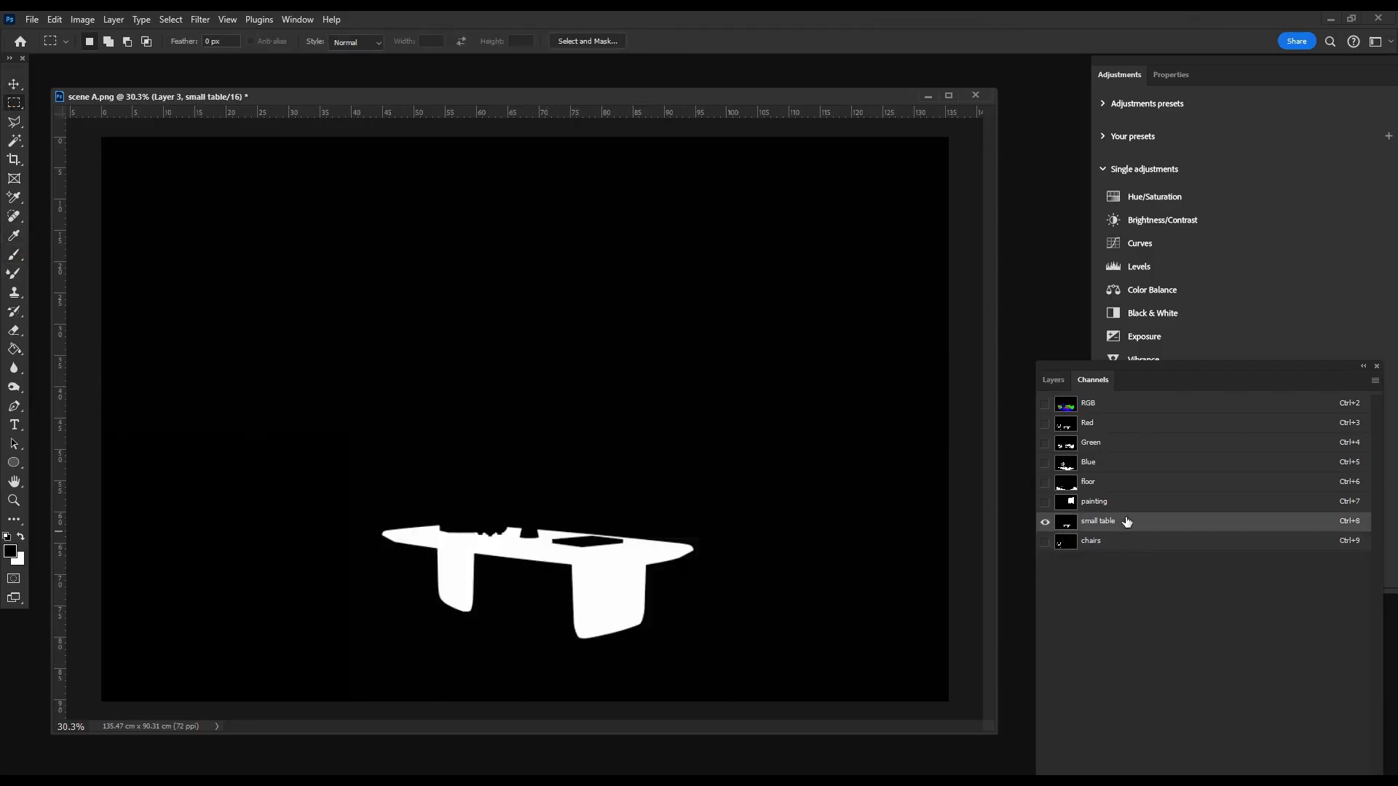
right_click(1112, 442)
click(1151, 445)
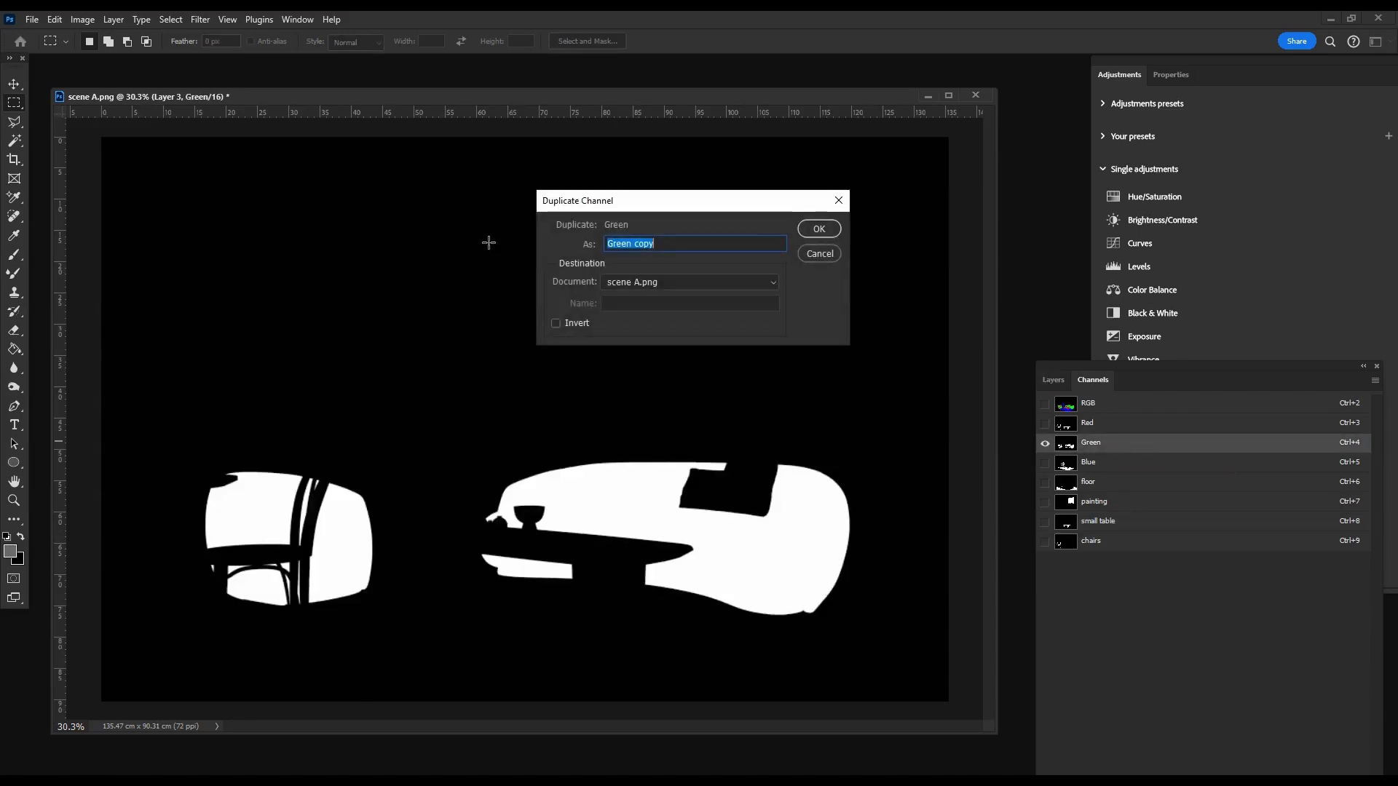
text(sofas)
click(816, 229)
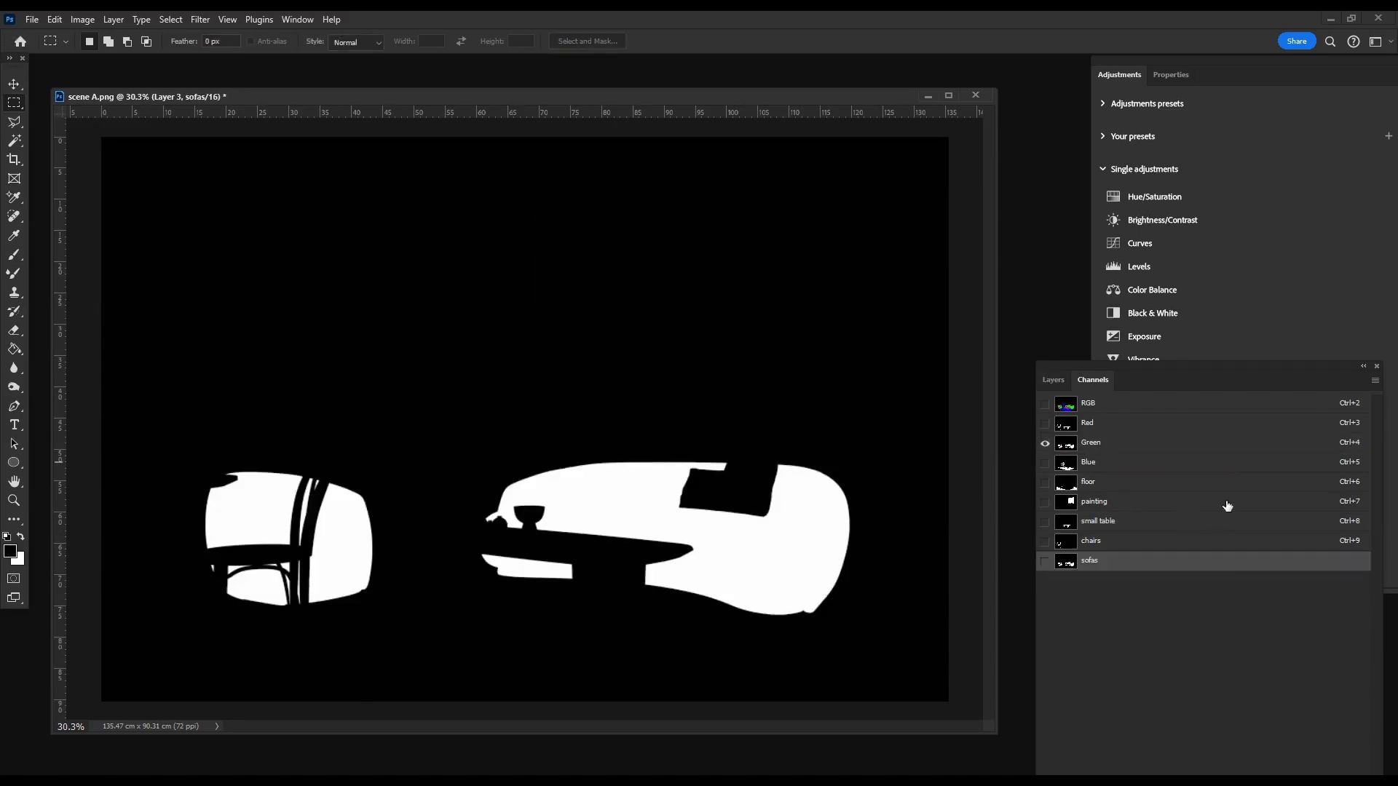
- Show only the Blue channel and duplicate it as "carpet"
click(1105, 469)
right_click(1104, 466)
click(1136, 471)
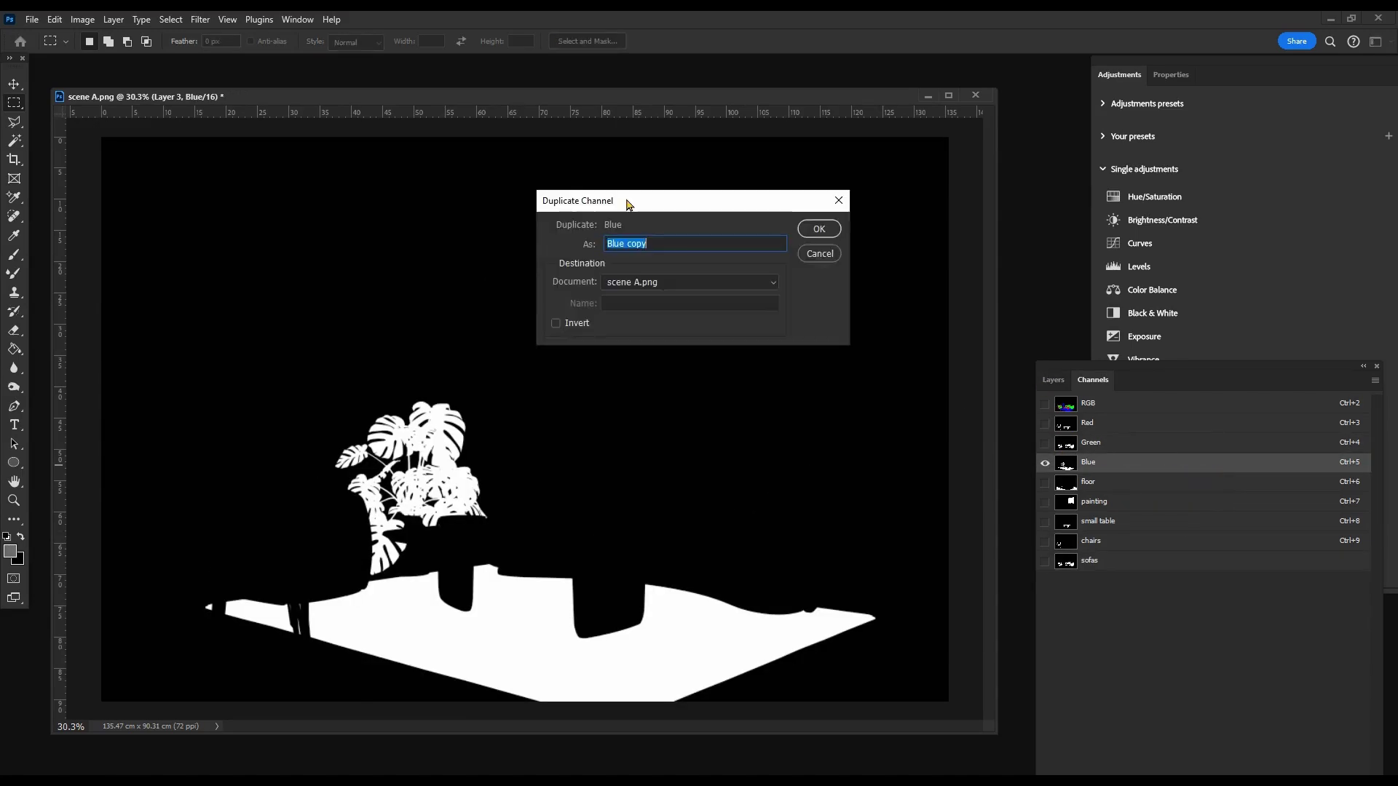
text(carpet)
click(817, 229)
- Show only the "carpet" channel, duplicate it under the default name, and make the original "carpet" channel active again
click(1042, 583)
click(1042, 466)
right_click(1095, 585)
click(1126, 589)
key(Return)
click(1095, 582)
- Outline the plant in the "carpet" channel with the Polygonal Lasso and paint it out in black
alt+scroll(248, 508, up, 3)
key(l)
alt+scroll(344, 386, up, 2)
click(320, 659)
click(461, 636)
click(730, 557)
click(694, 169)
click(239, 214)
click(319, 659)
key(b)
drag(364, 611, 338, 336)
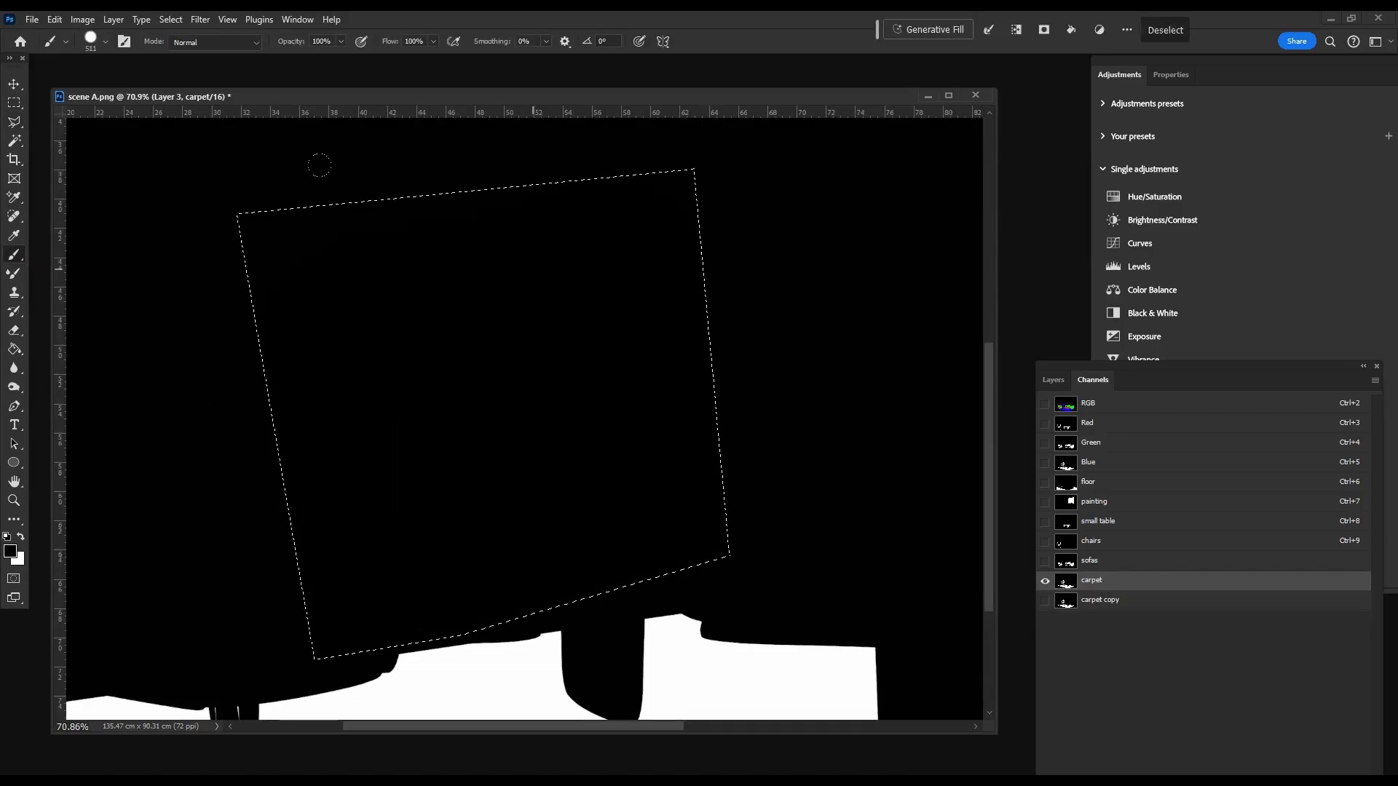
- In the "carpet copy" channel, invert the selection around the plant and paint out the carpet in black
alt+scroll(288, 342, down, 5)
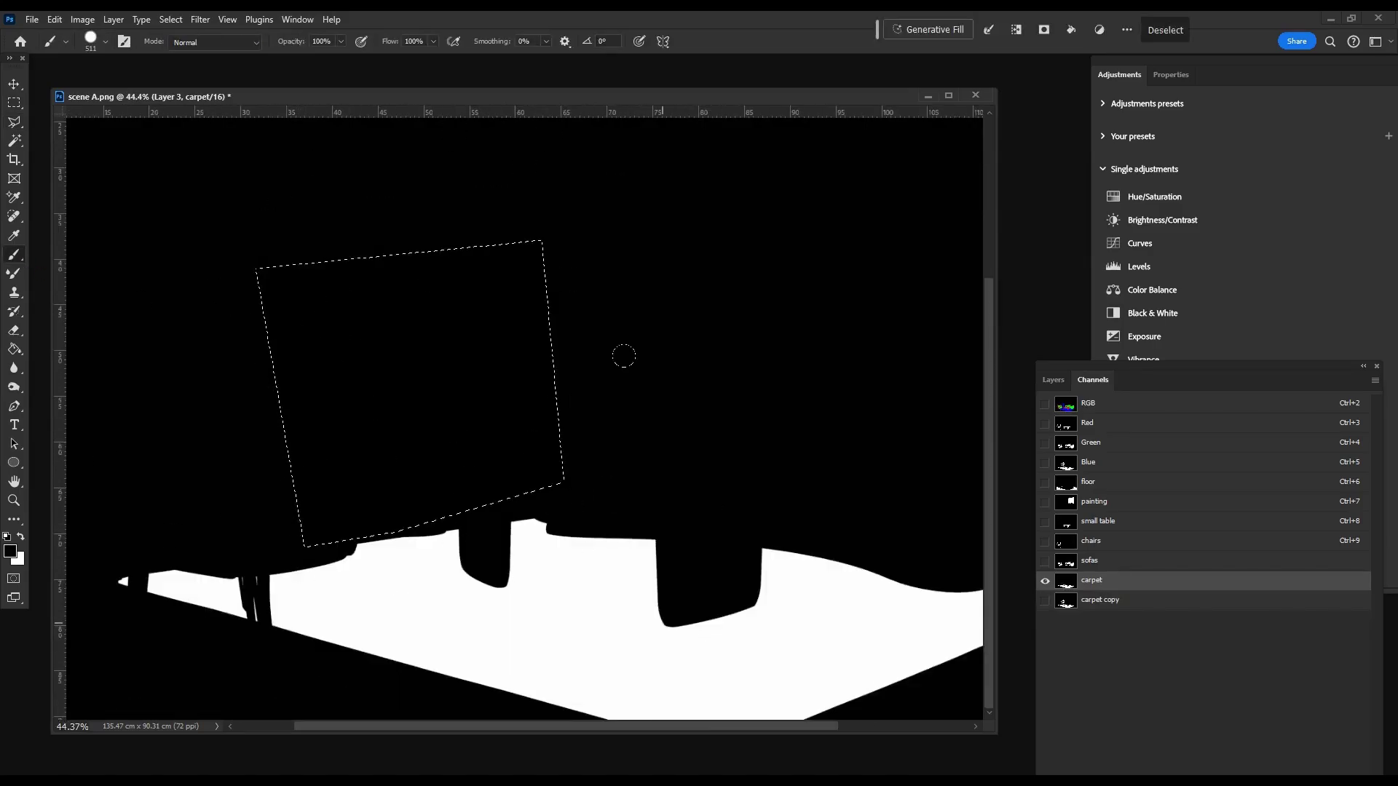
alt+scroll(177, 599, down, 2)
alt+scroll(147, 587, up, 3)
key(l)
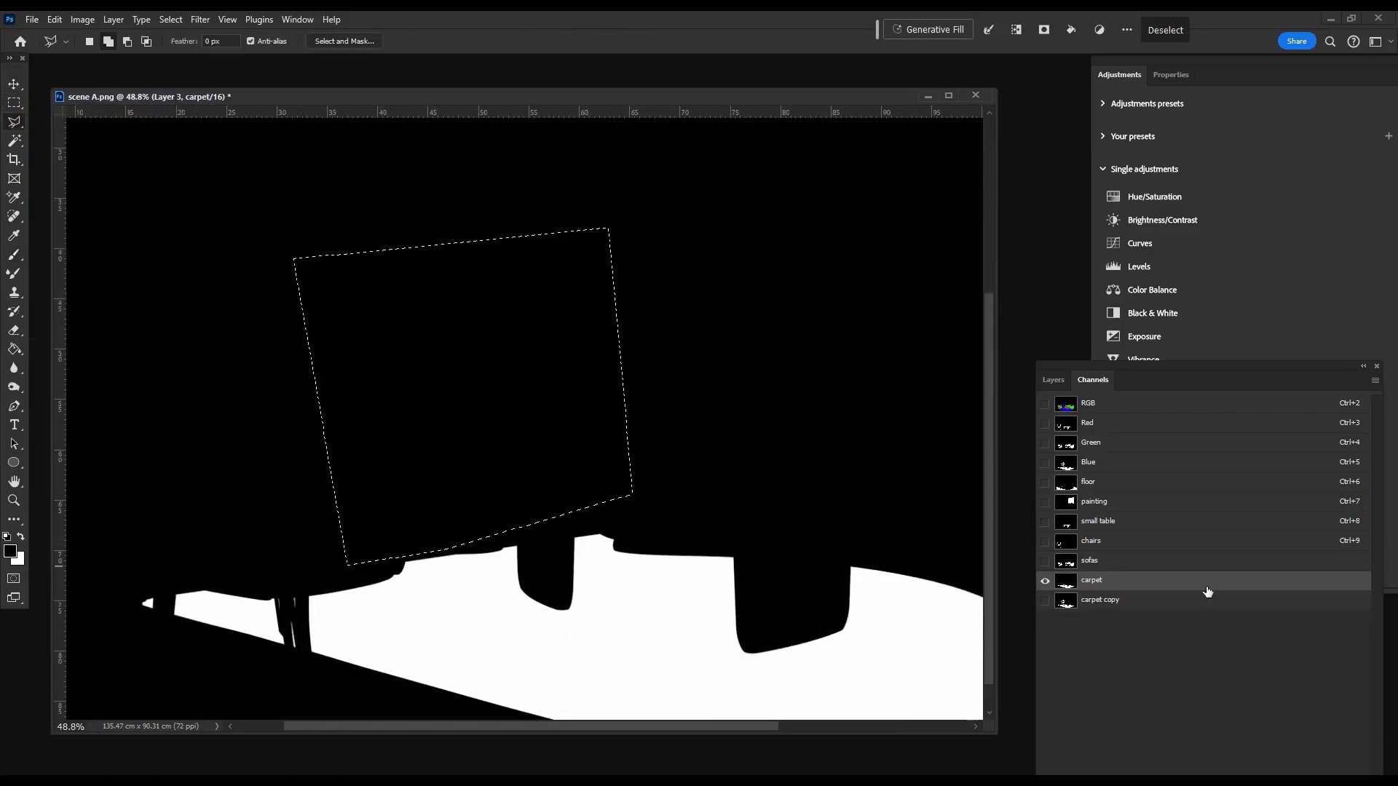
click(1202, 603)
alt+scroll(265, 556, down, 2)
key(m)
right_click(406, 576)
click(503, 262)
alt+scroll(325, 377, down, 1)
alt+scroll(325, 376, down, 1)
key(b)
click(1108, 602)
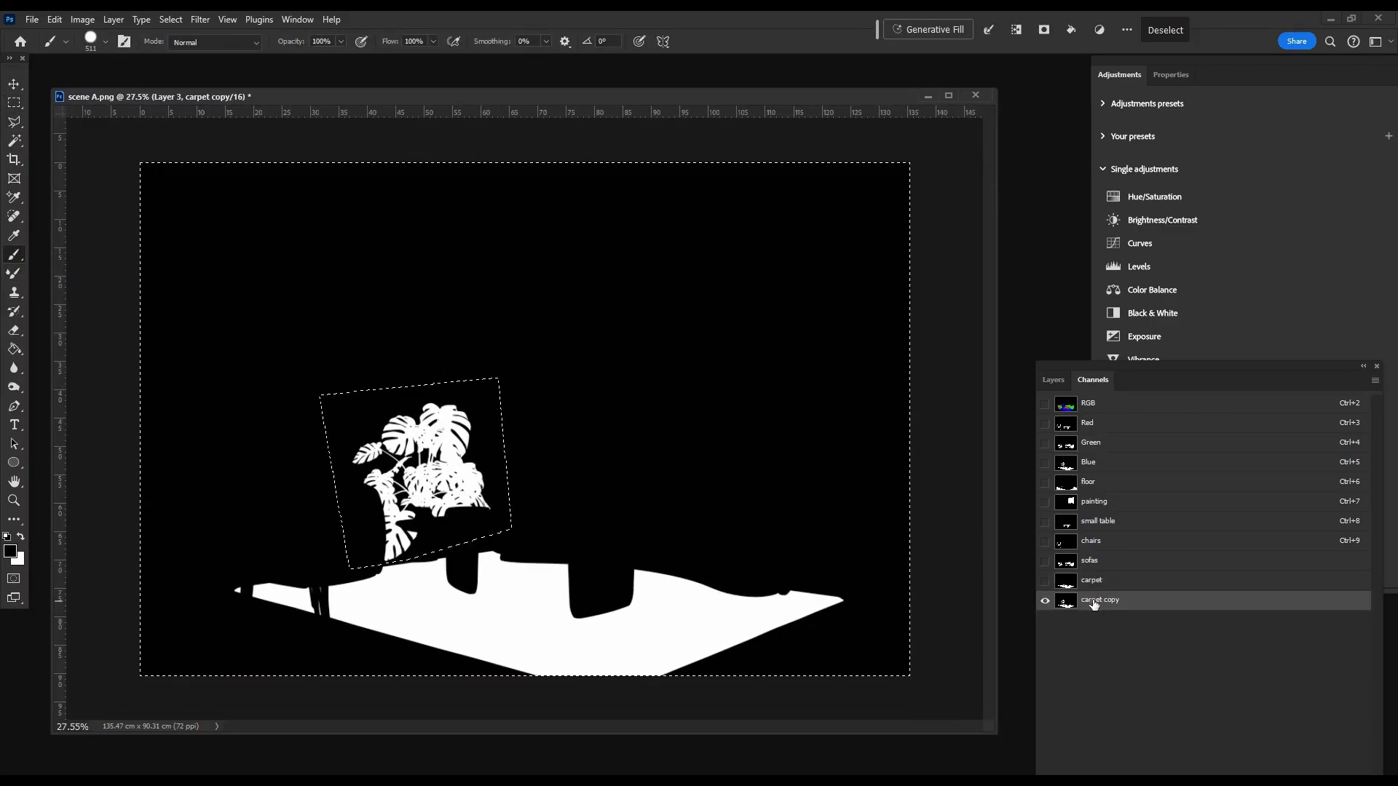
mouse_move(239, 545)
mouse_down()
mouse_move(539, 604)
mouse_move(470, 565)
mouse_up()
- Deselect and rename the "carpet copy" channel as "plant"
key(m)
double_click(1104, 606)
text(plant)
key(Return)
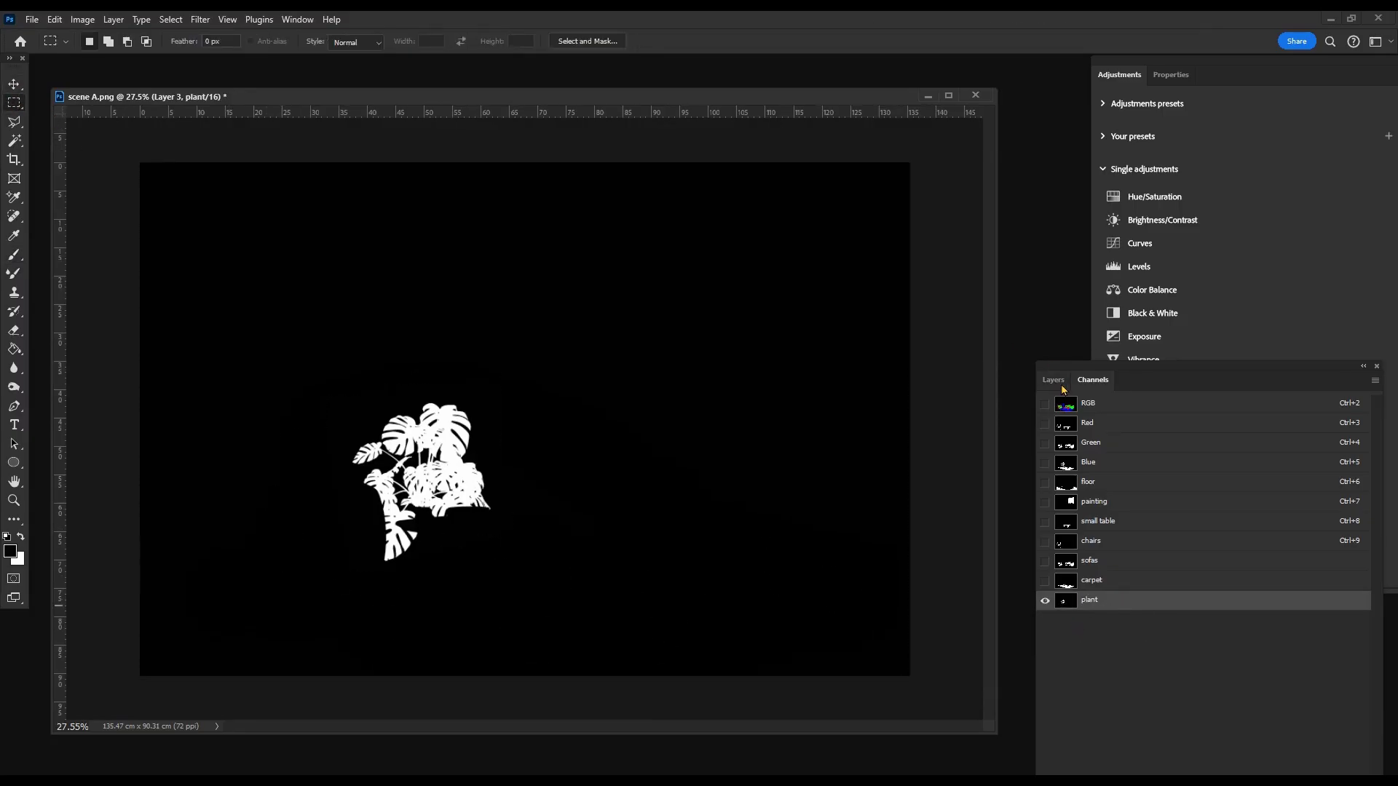
- Delete the object mask layer, Layer 3
click(1053, 380)
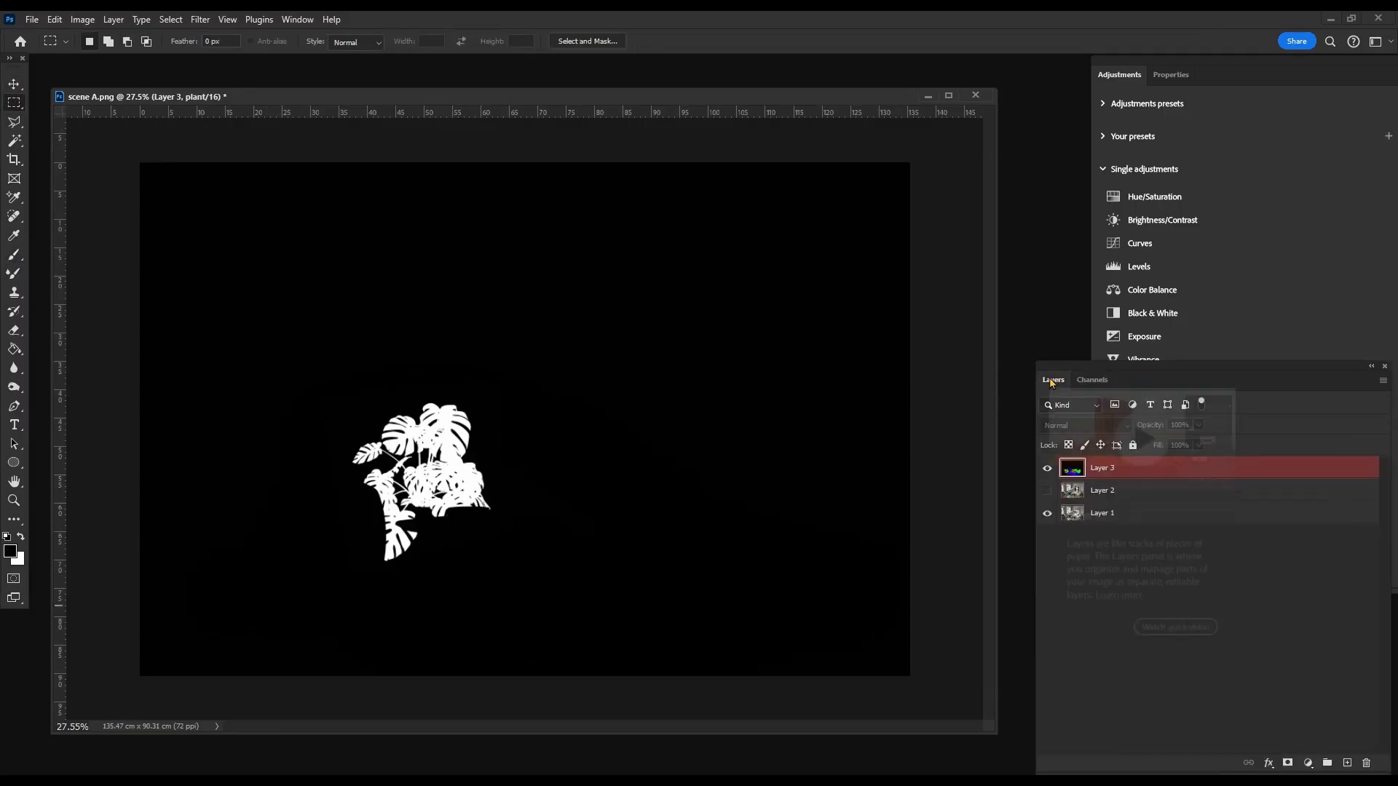
right_click(1130, 463)
click(1165, 134)
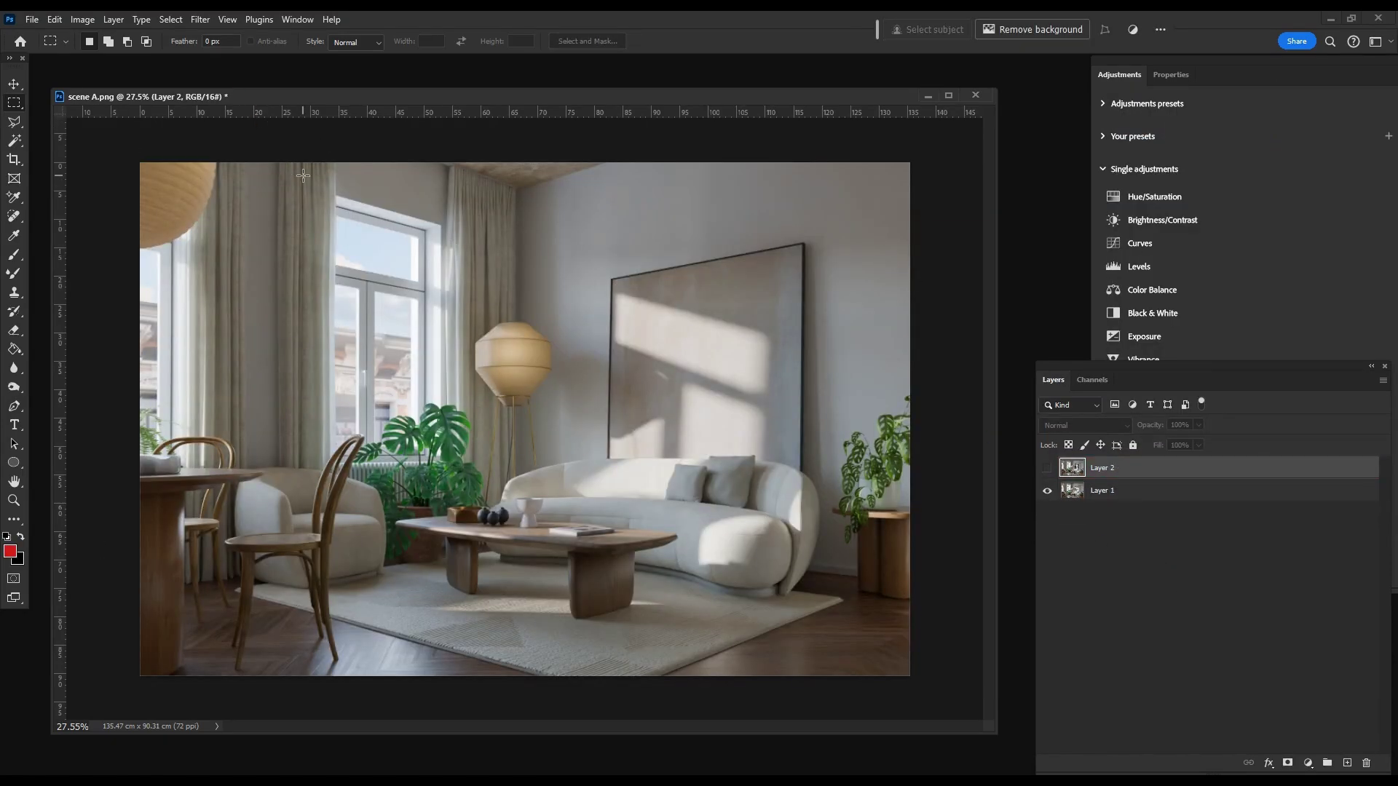
- Load the "plant" channel as a new selection on the interior render
alt+scroll(410, 482, up, 5)
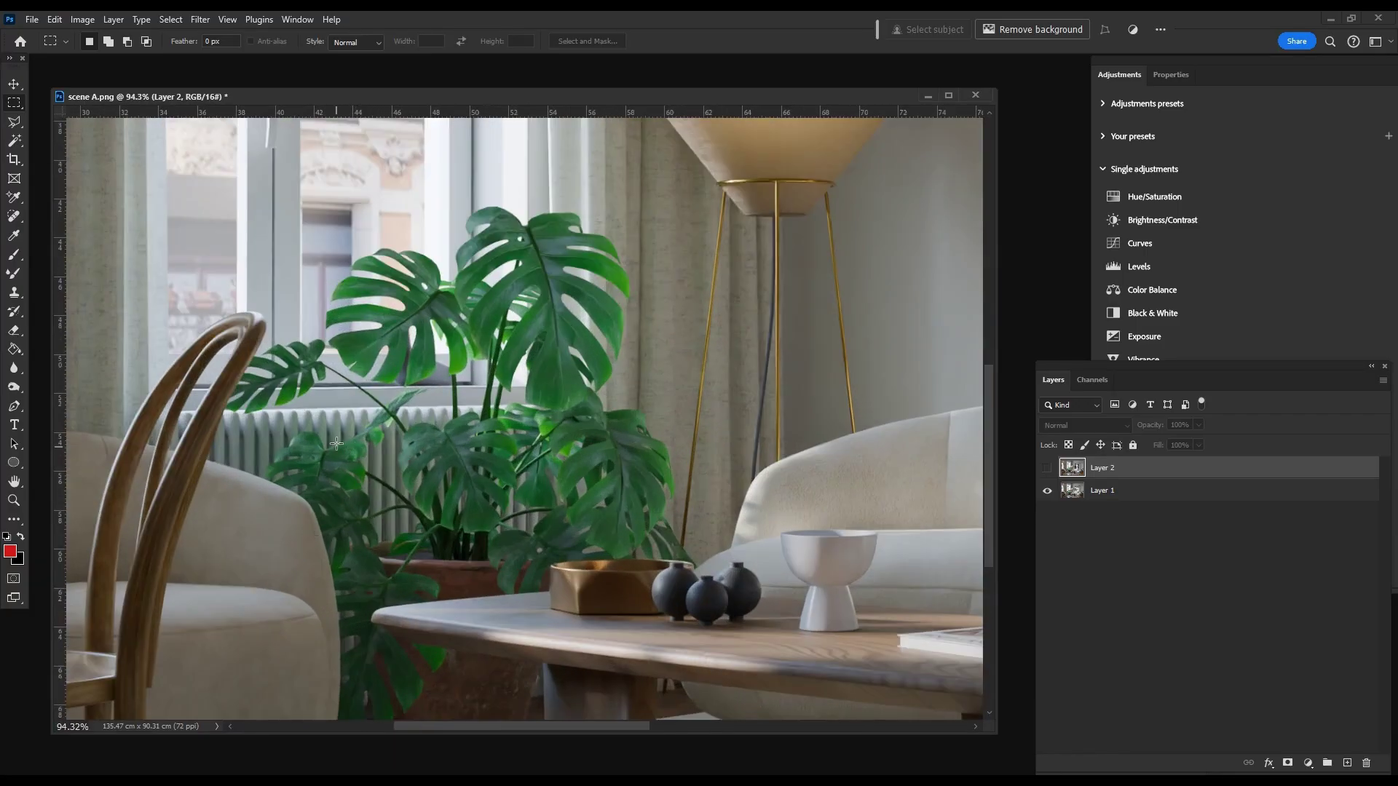
alt+scroll(346, 436, down, 3)
alt+scroll(452, 447, up, 2)
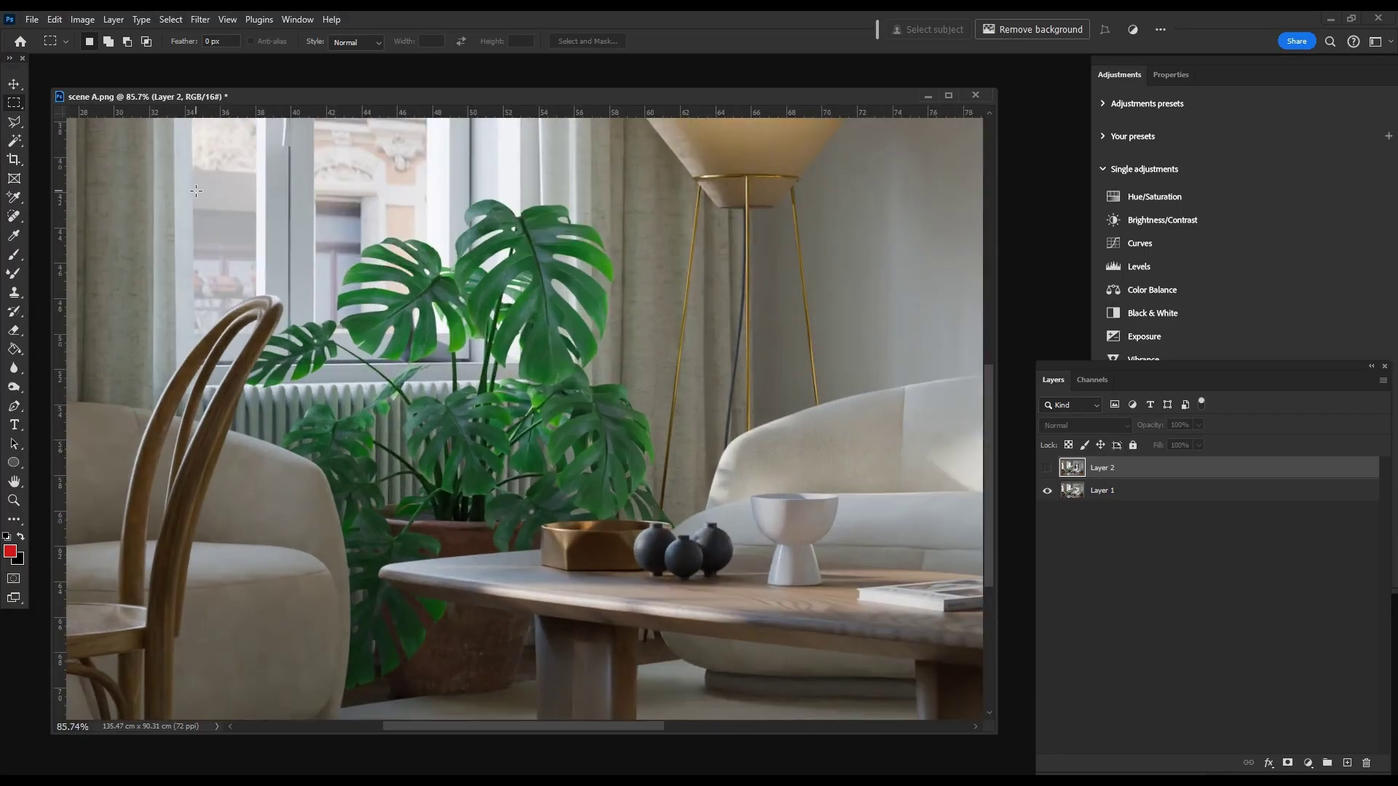
click(174, 20)
click(211, 339)
click(436, 364)
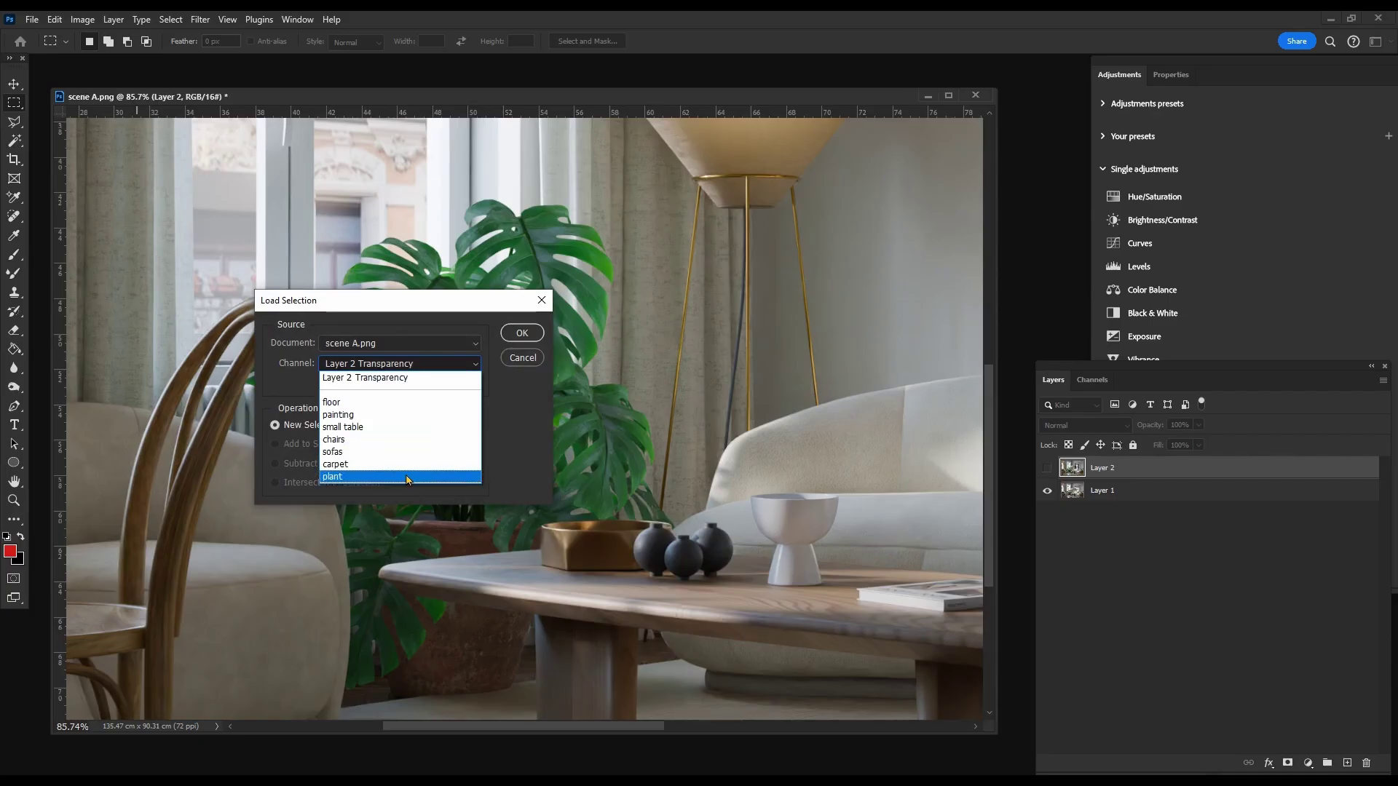
click(406, 477)
click(519, 333)
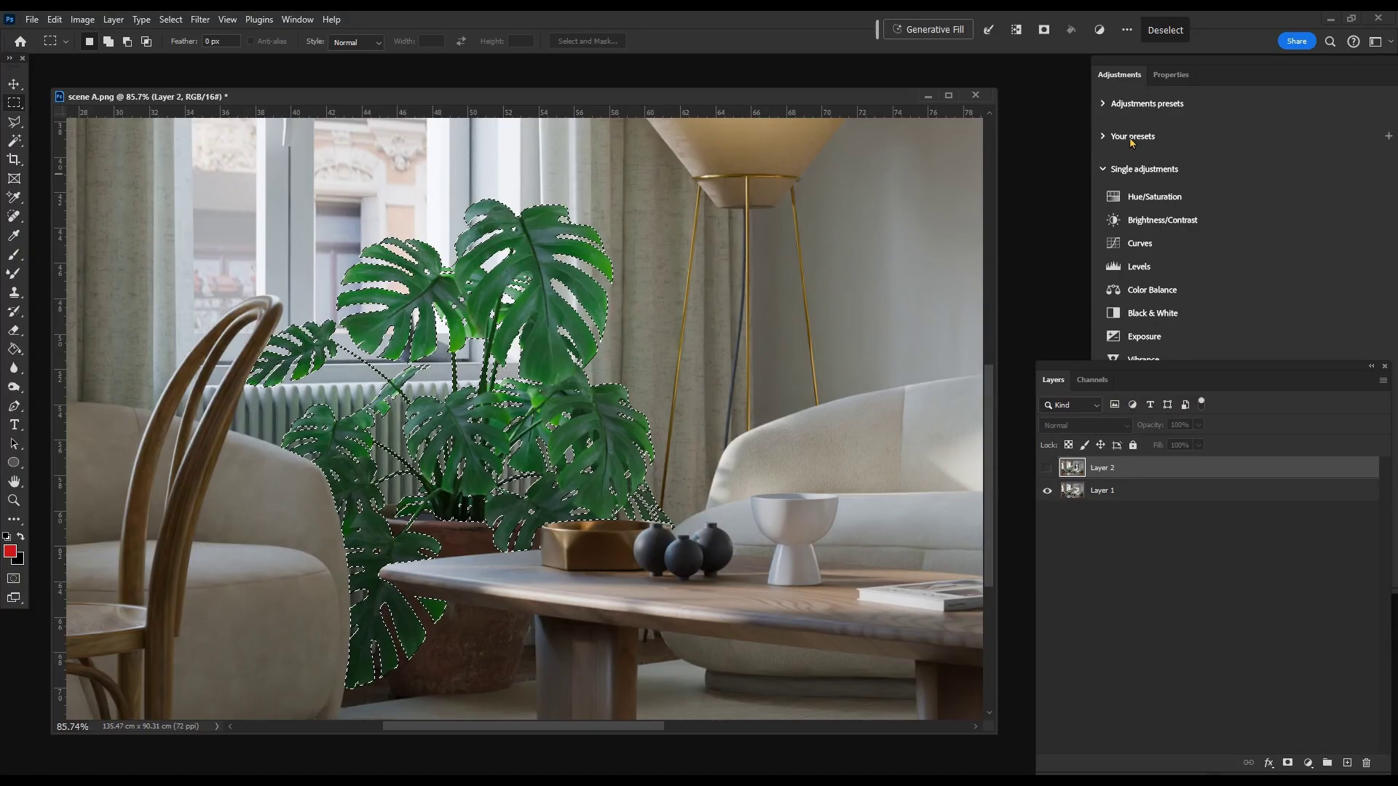
- Add a Hue/Saturation adjustment layer masked to the plant, with Hue -22 and Saturation -10
click(1153, 197)
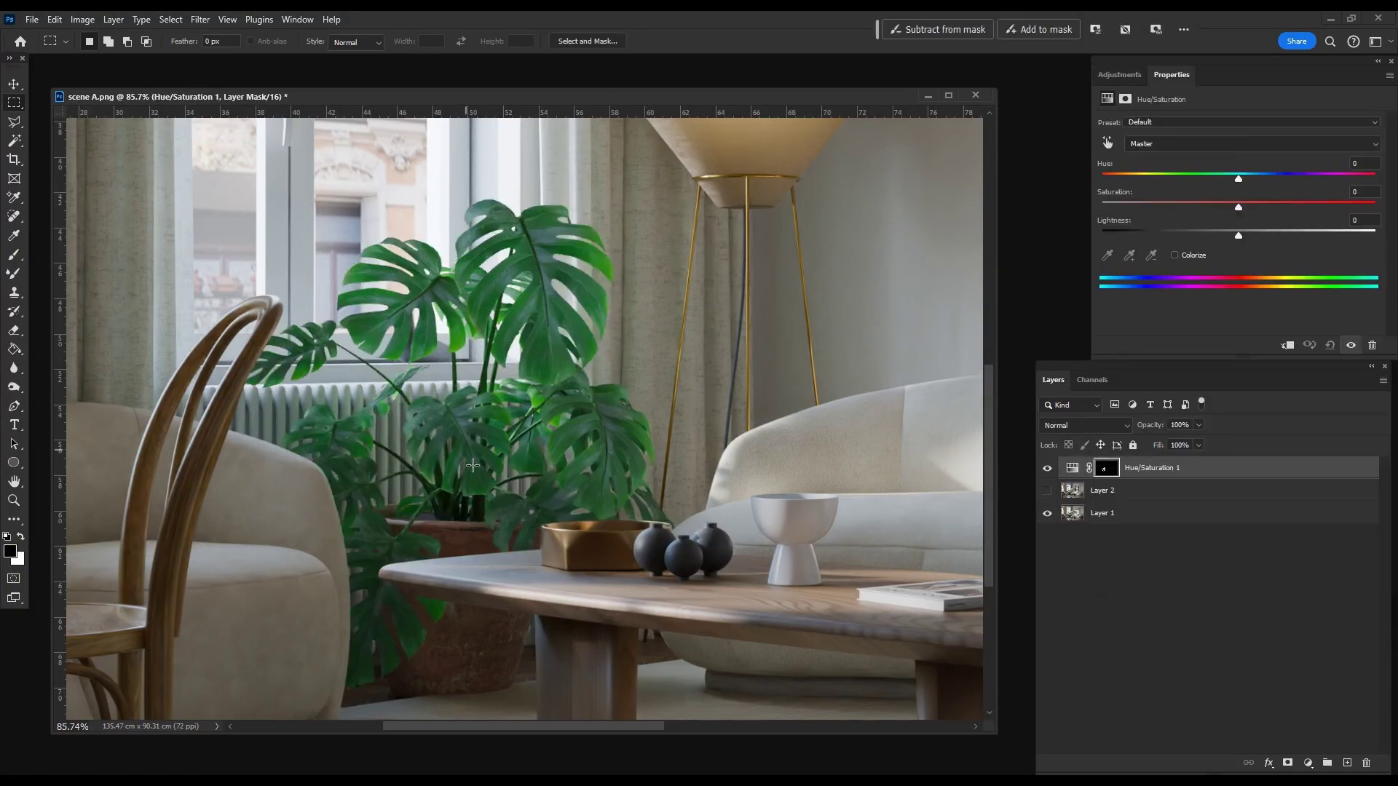
drag(1240, 183, 1216, 180)
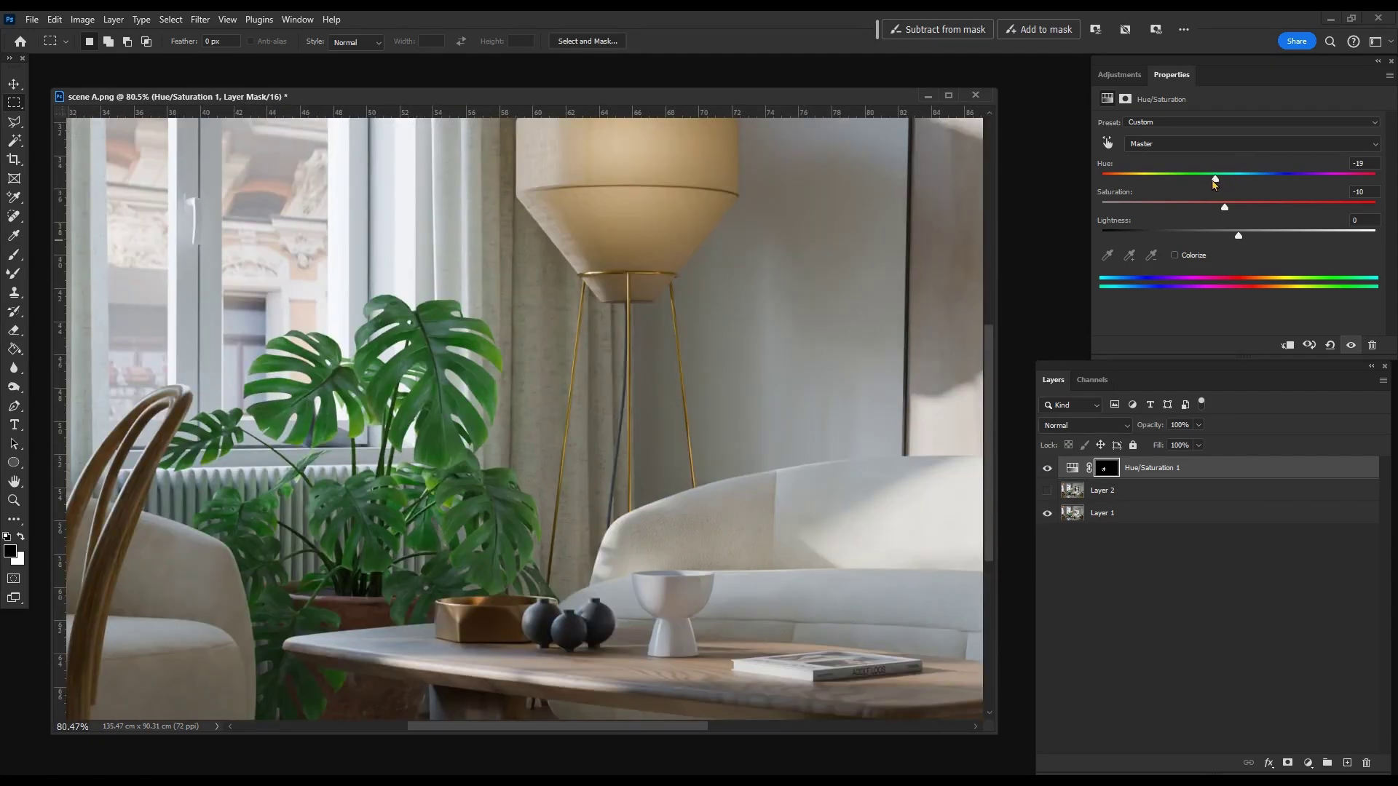
drag(1213, 182, 1206, 182)
- Load the "carpet" channel as a new selection
scroll(484, 491, down, 8)
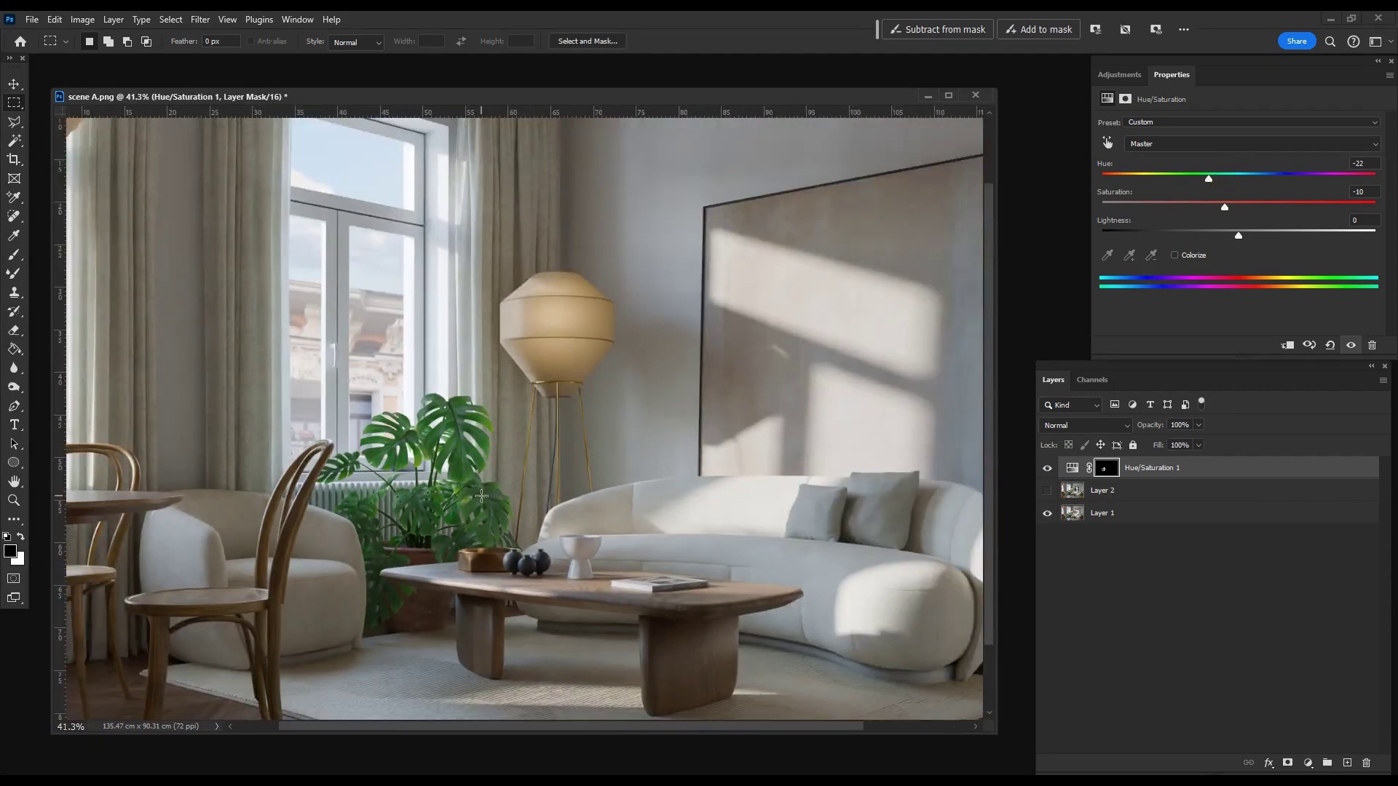
alt+scroll(519, 359, down, 2)
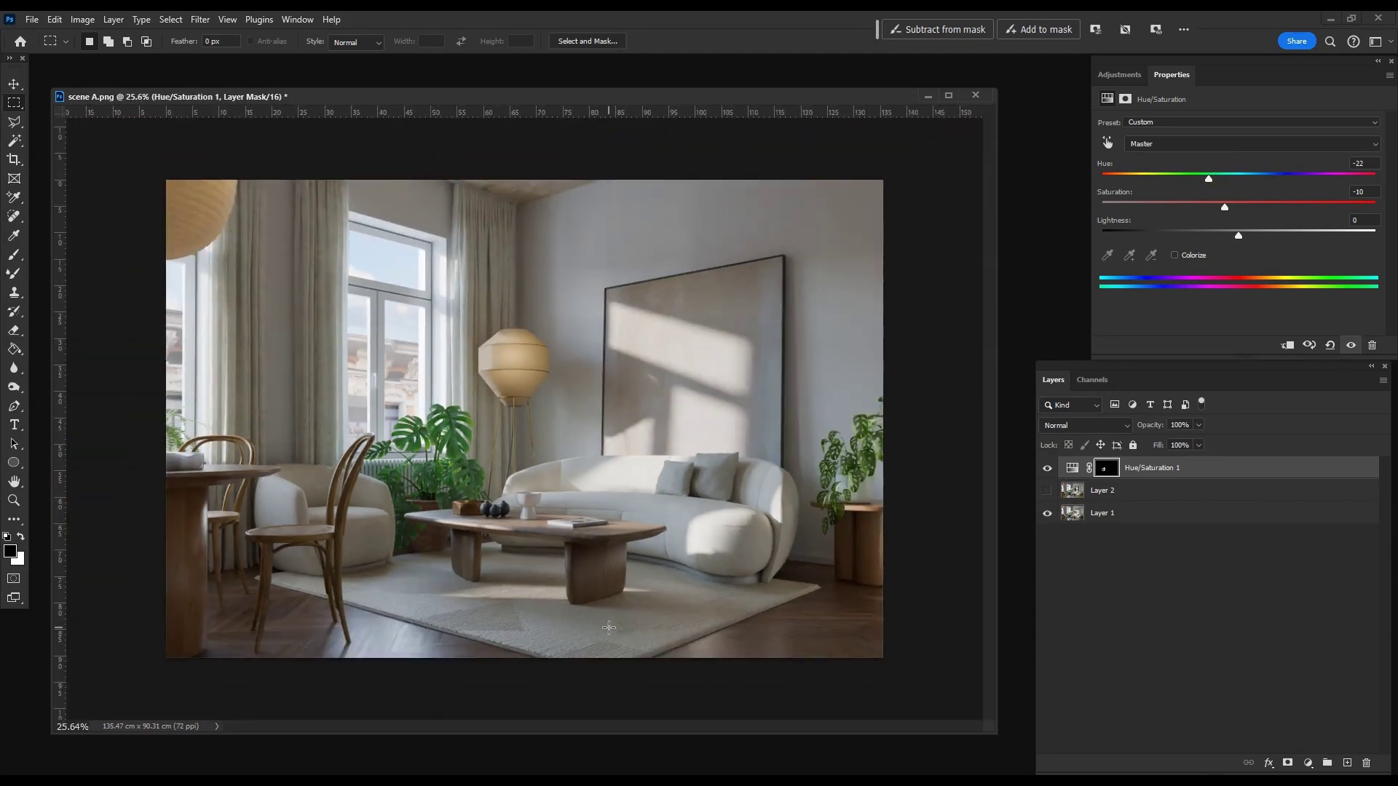
key(ctrl+0)
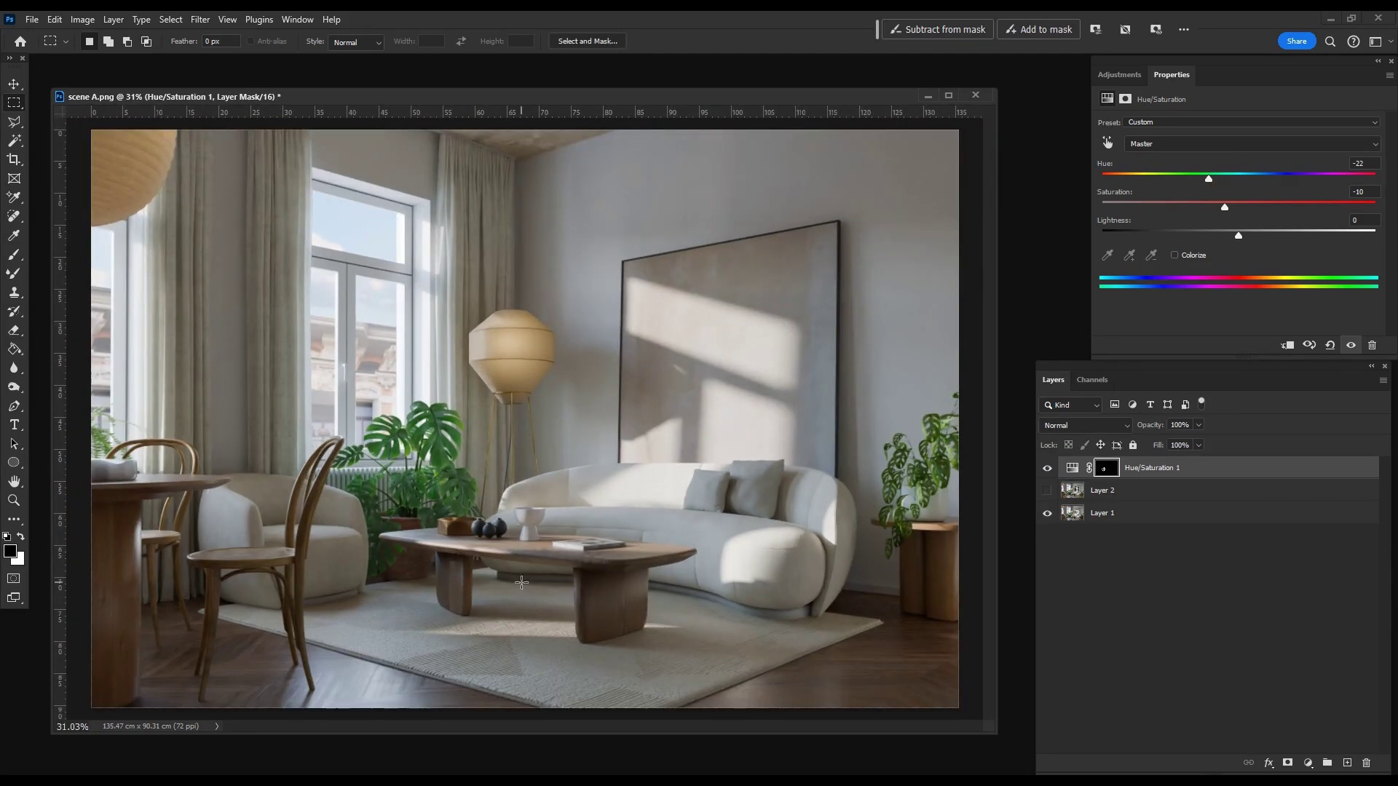
click(171, 20)
click(211, 340)
click(399, 363)
click(364, 466)
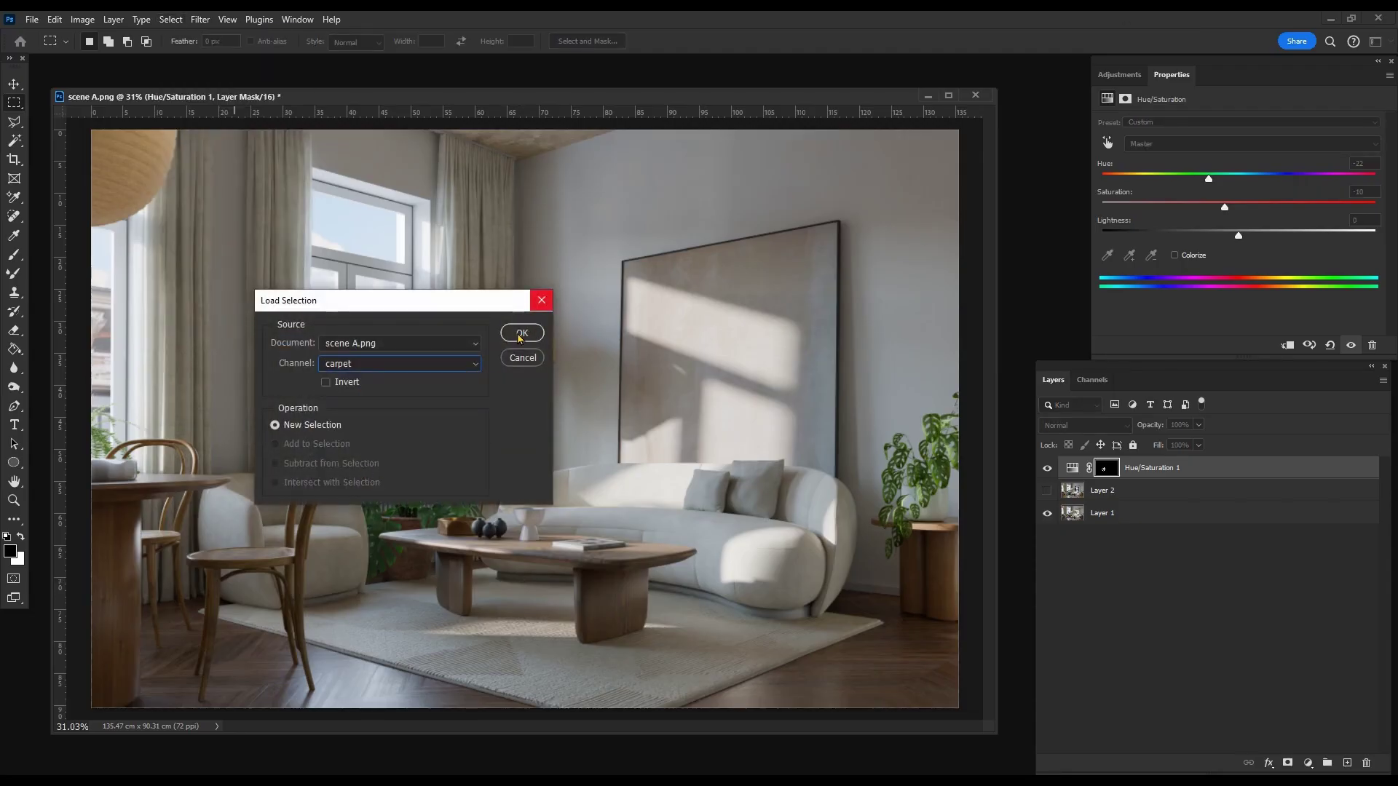
click(522, 332)
- Add a Curves adjustment layer masked to the carpet and raise the RGB curve's midpoint slightly to brighten it
click(1119, 74)
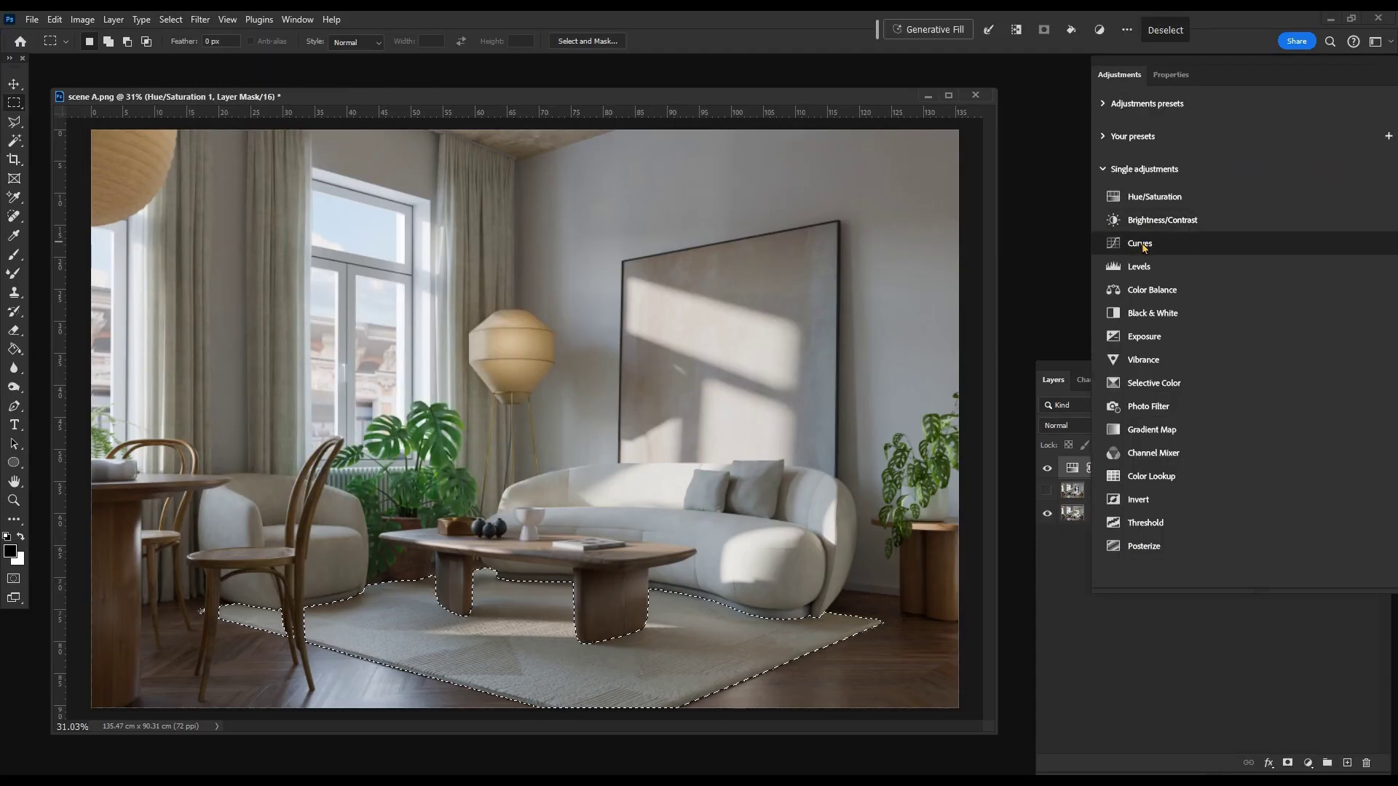
click(1189, 248)
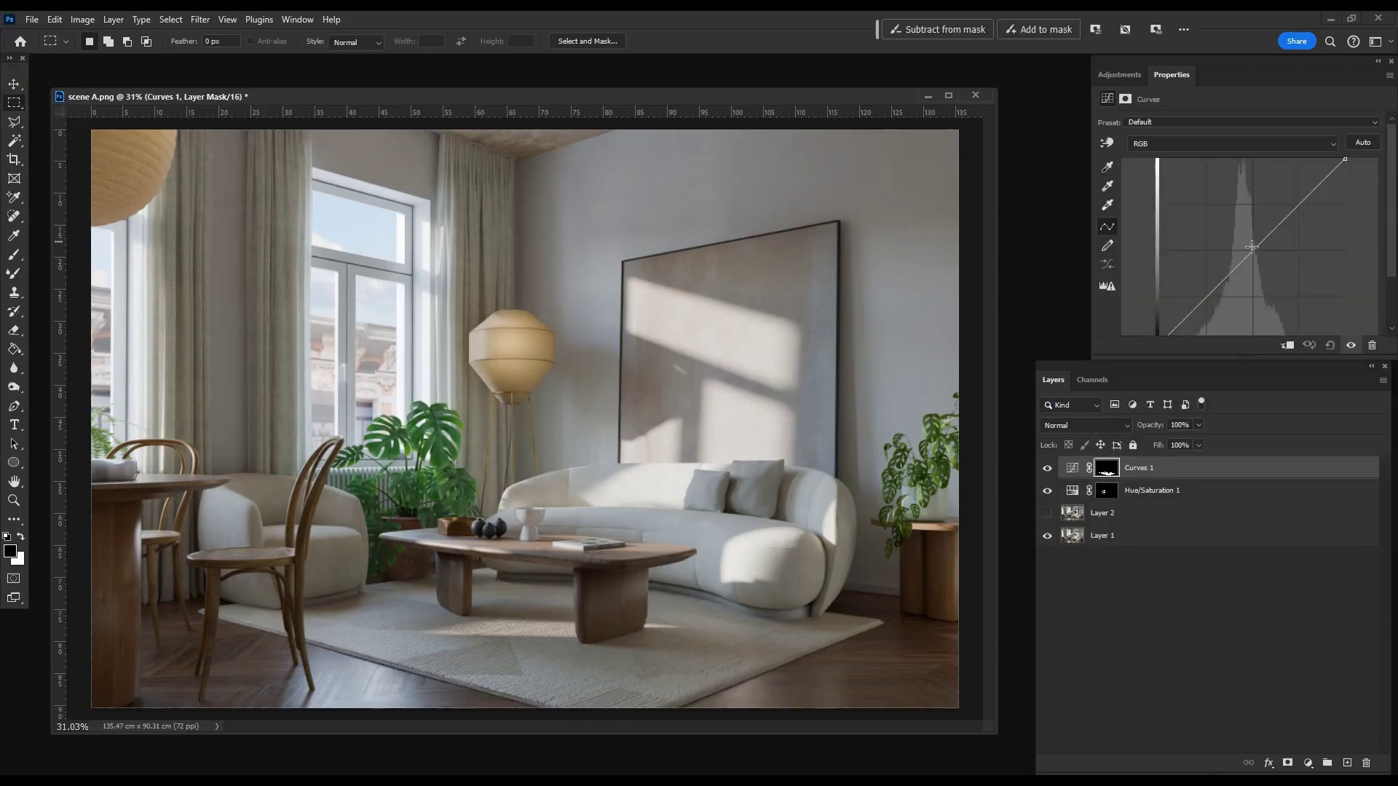
drag(1251, 248, 1254, 237)
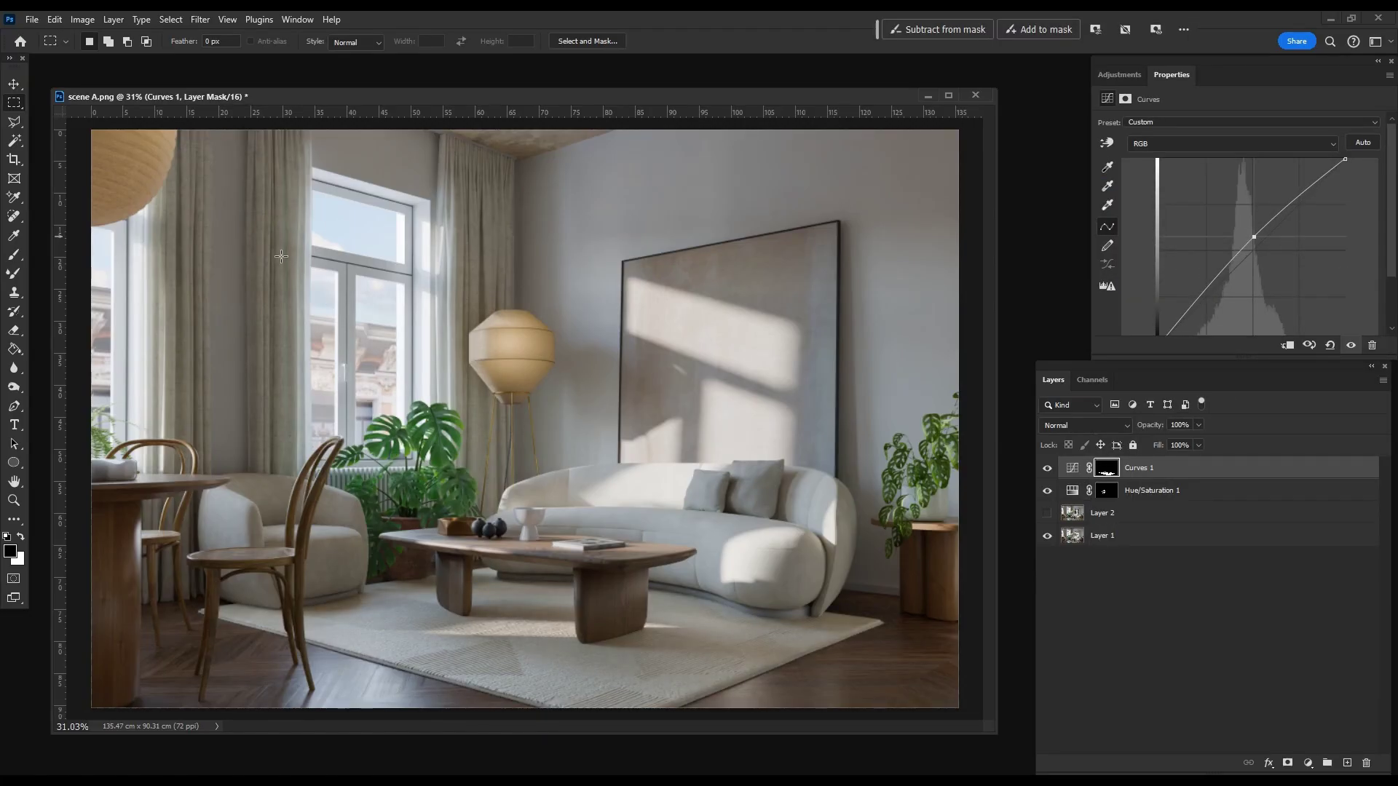
- Load the "sofas" channel as a new selection and add a new layer masked to it
click(169, 19)
click(187, 321)
click(399, 363)
click(350, 387)
click(508, 338)
alt+scroll(302, 594, up, 2)
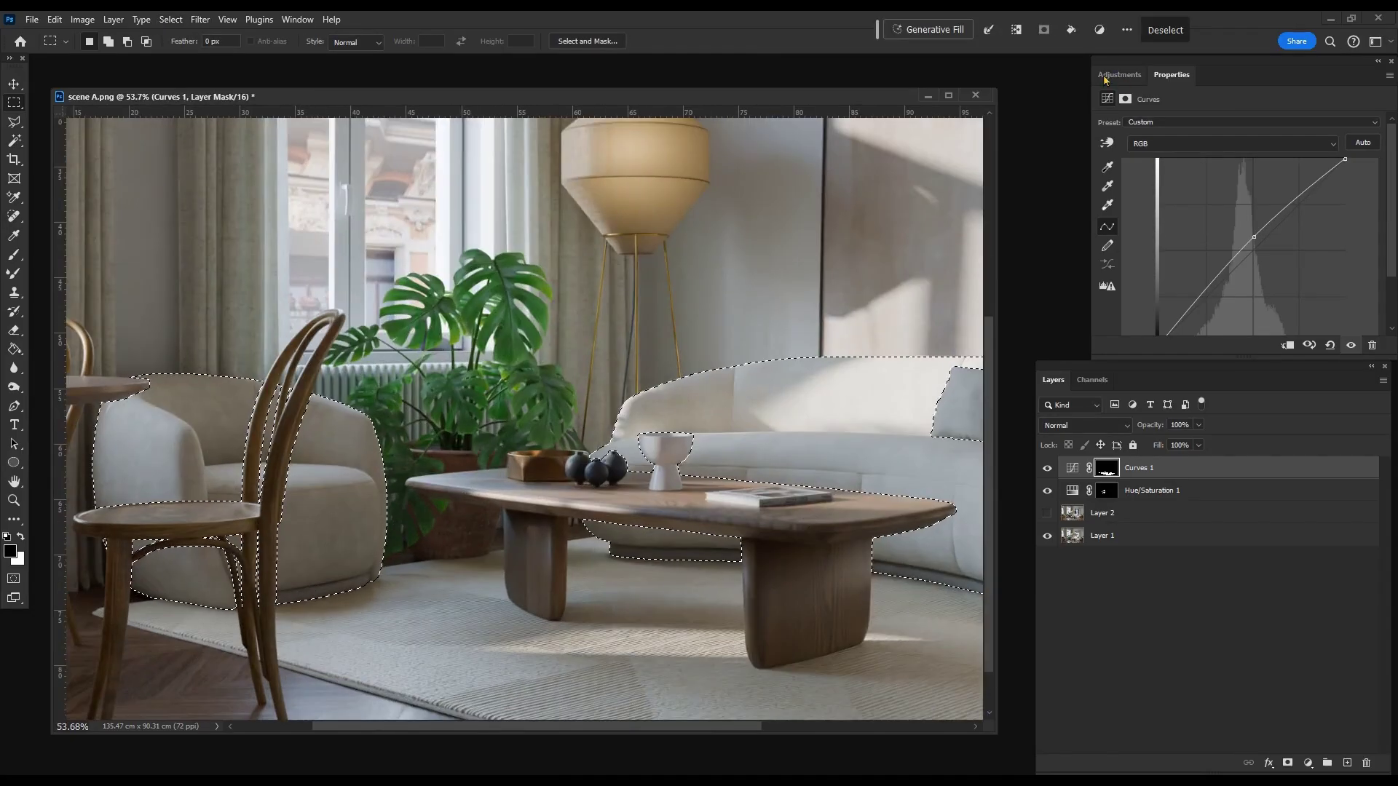
alt+scroll(291, 422, down, 1)
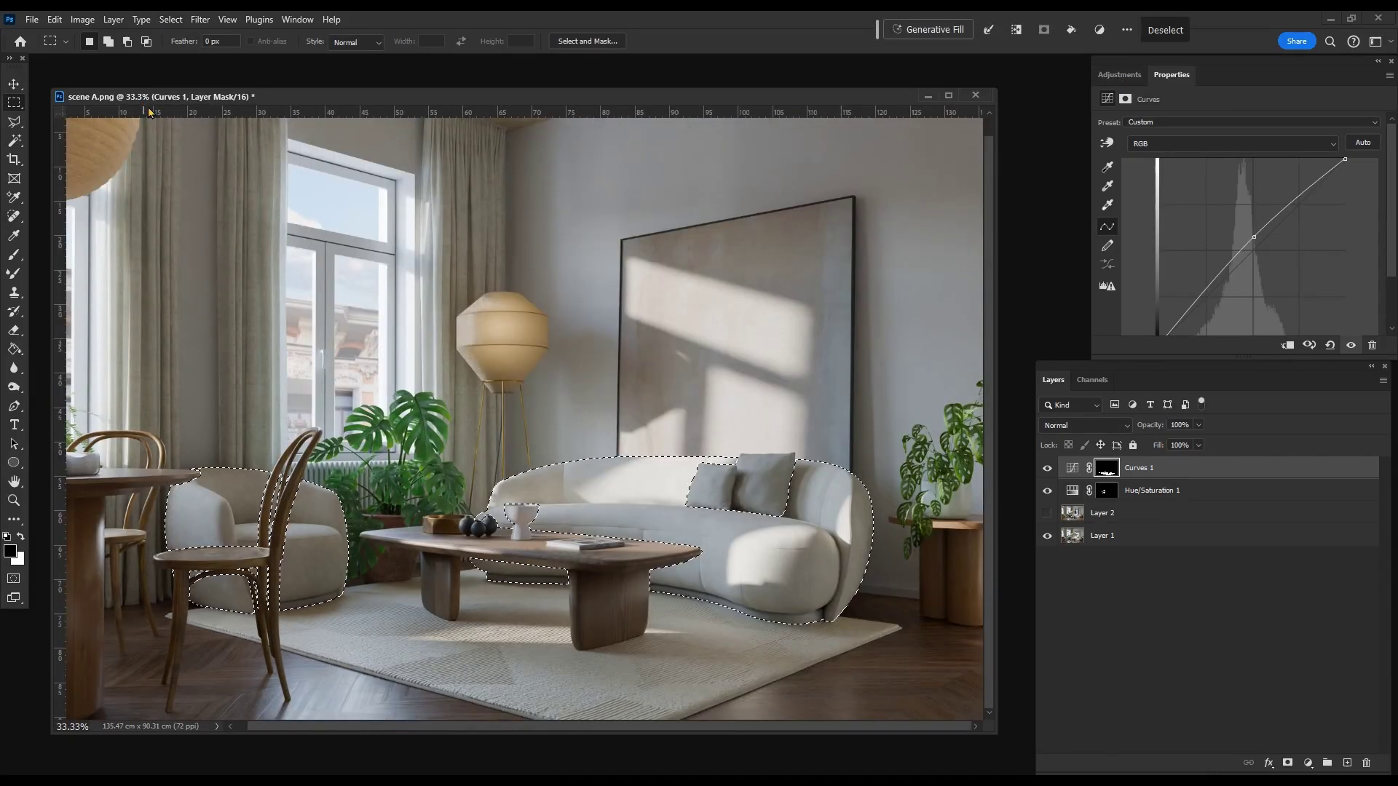
click(1347, 764)
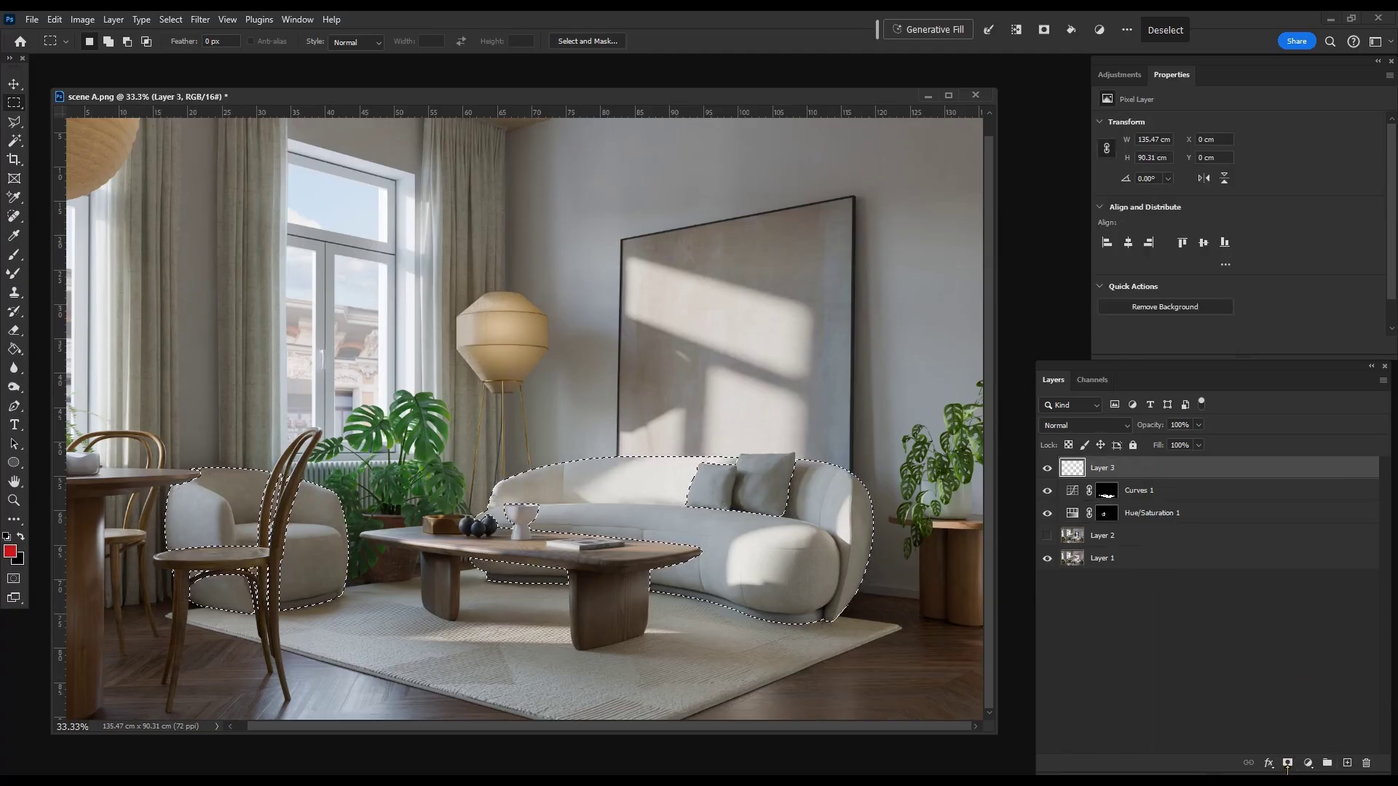
click(1287, 764)
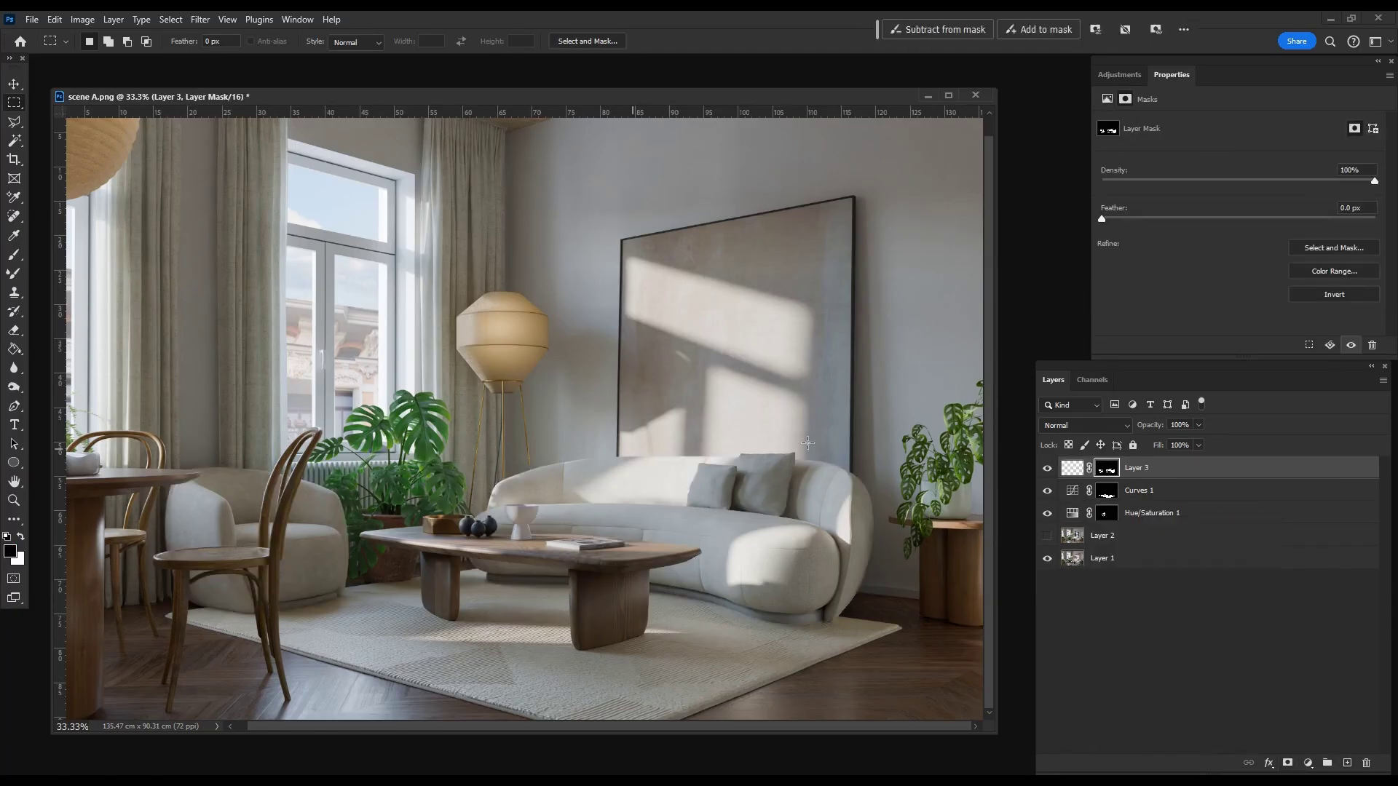
- Fill the sofa-masked layer with dark green 1c541c using the Paint Bucket and set its blend mode to Overlay
click(1072, 468)
click(14, 349)
click(12, 552)
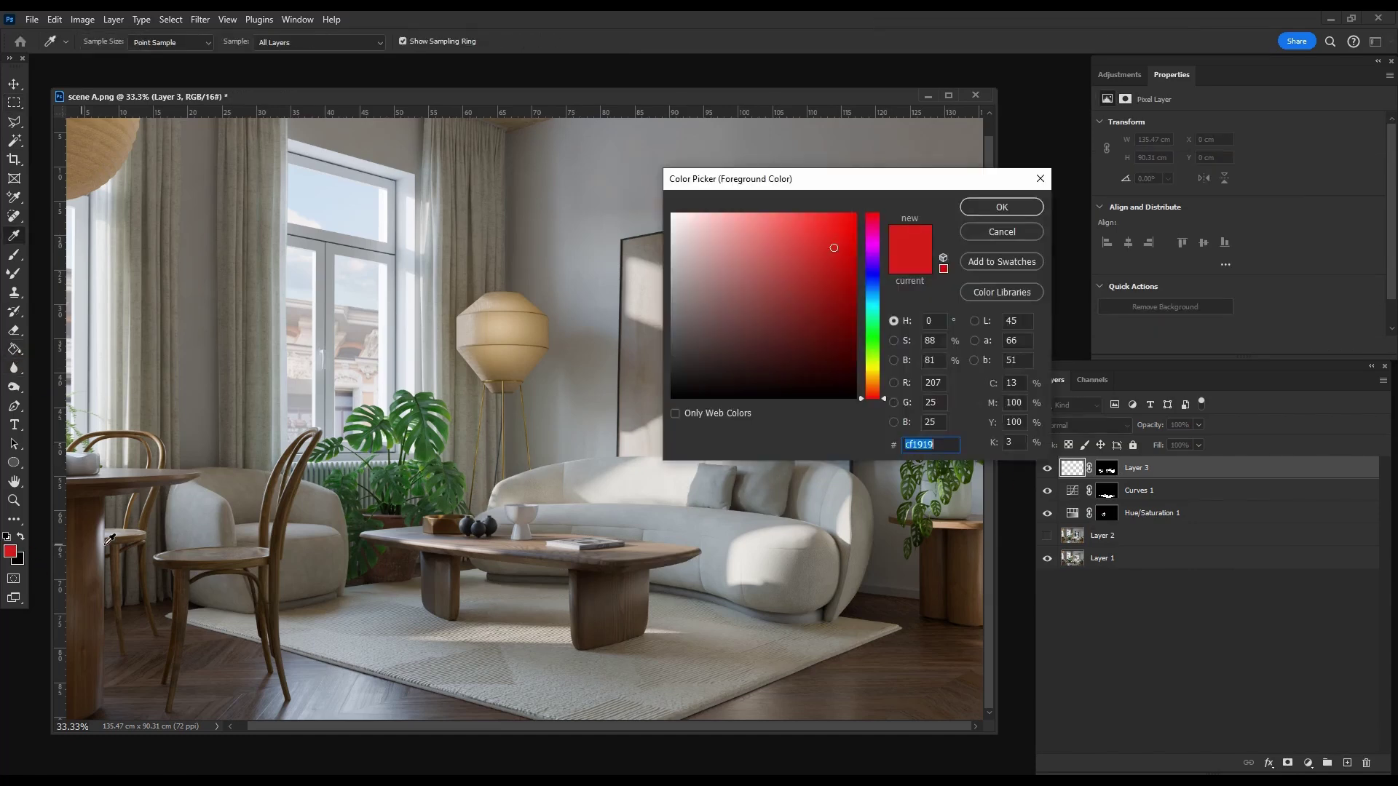
click(435, 428)
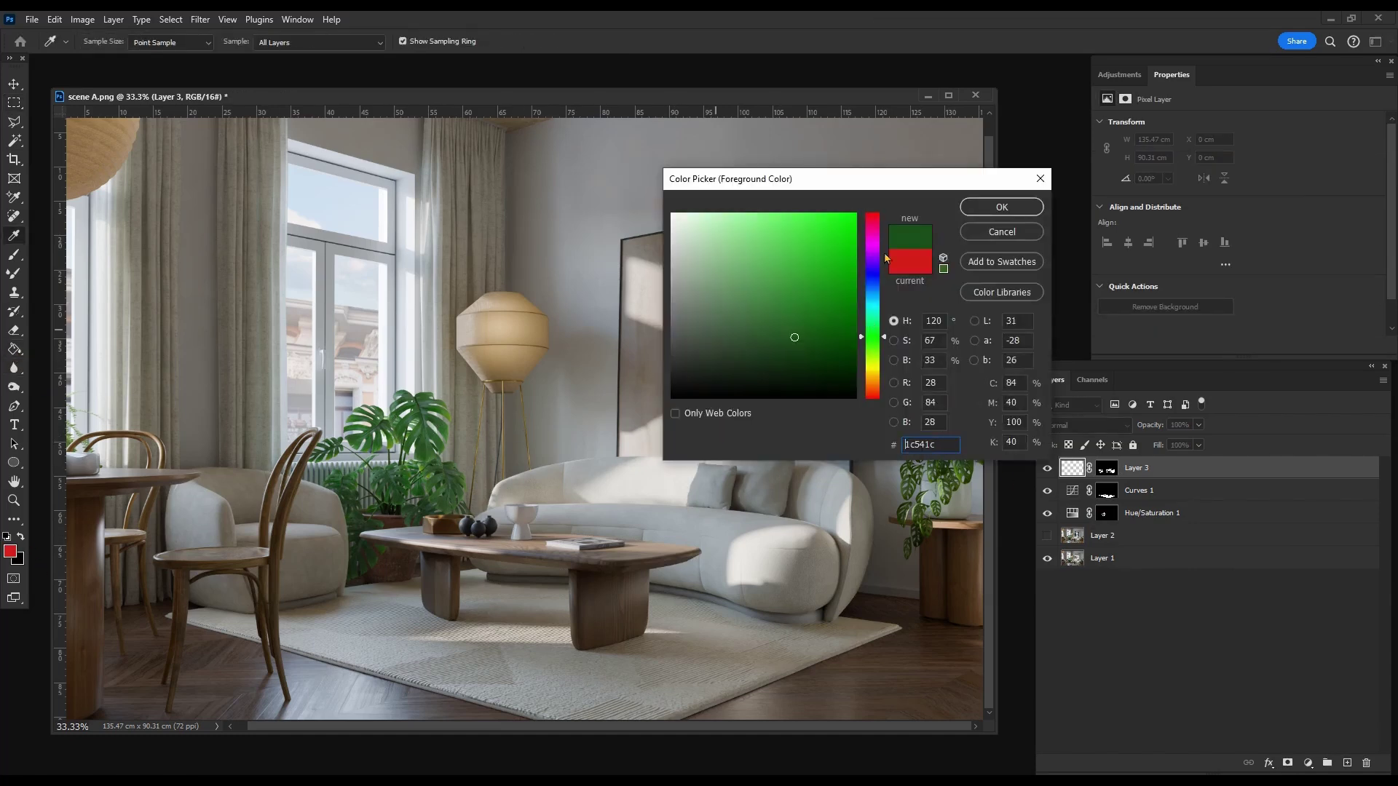
click(990, 209)
click(633, 500)
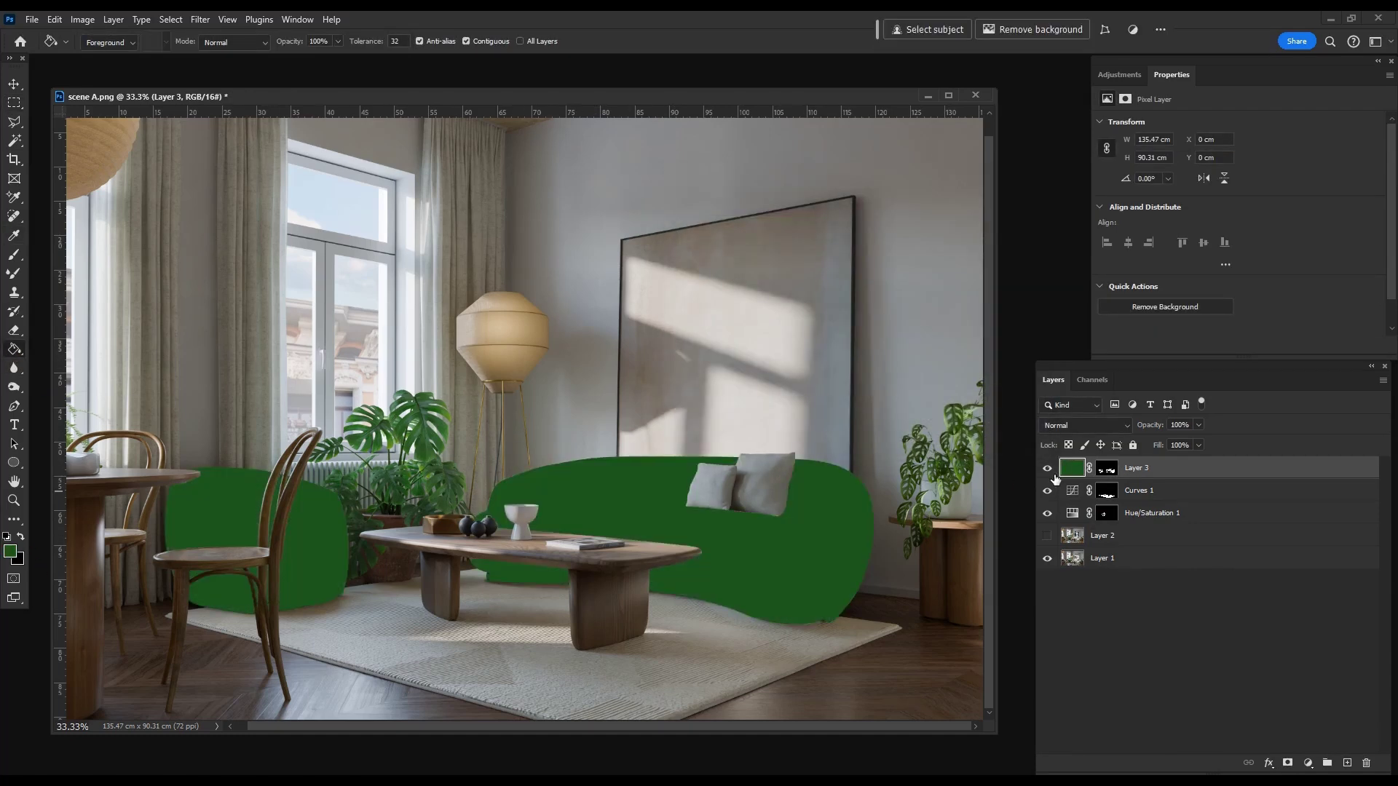
click(1095, 429)
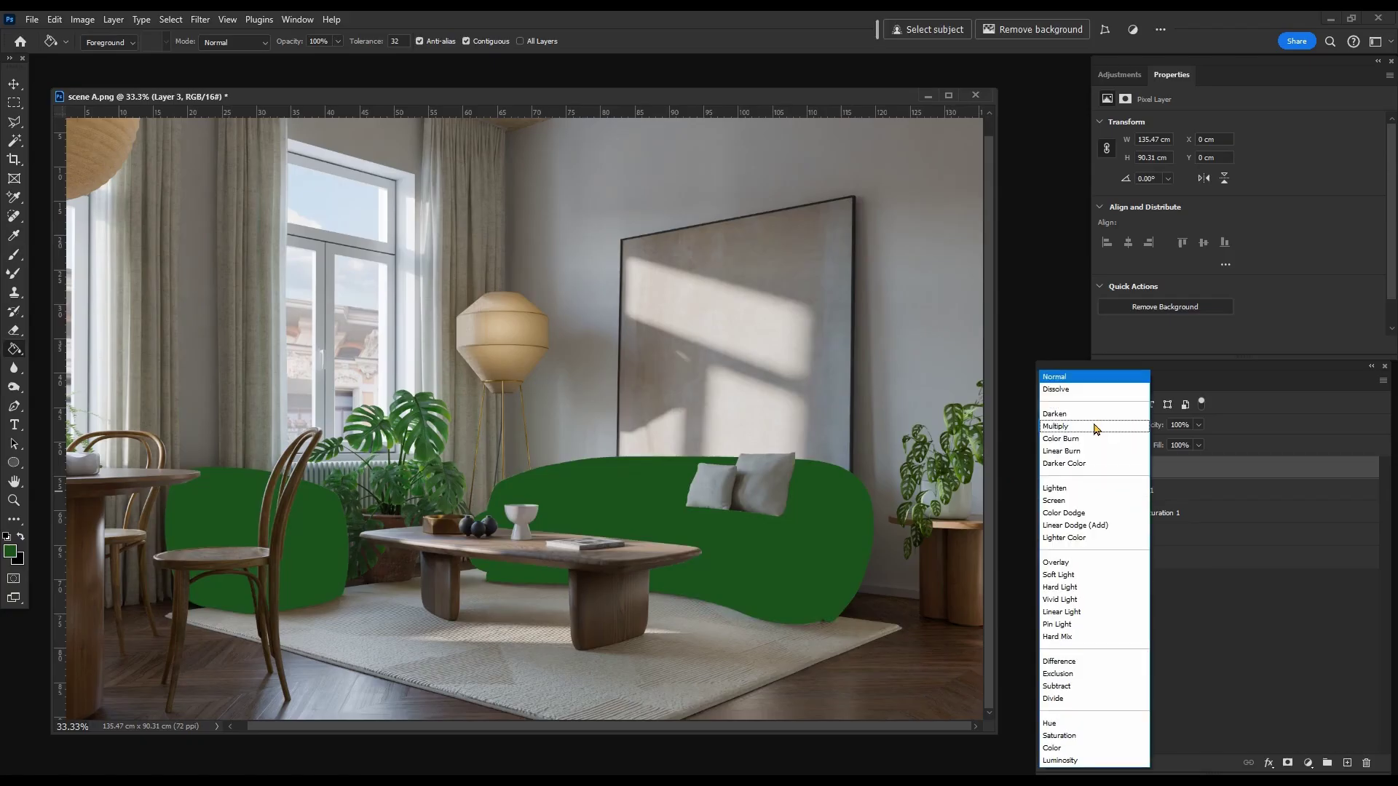
click(1092, 562)
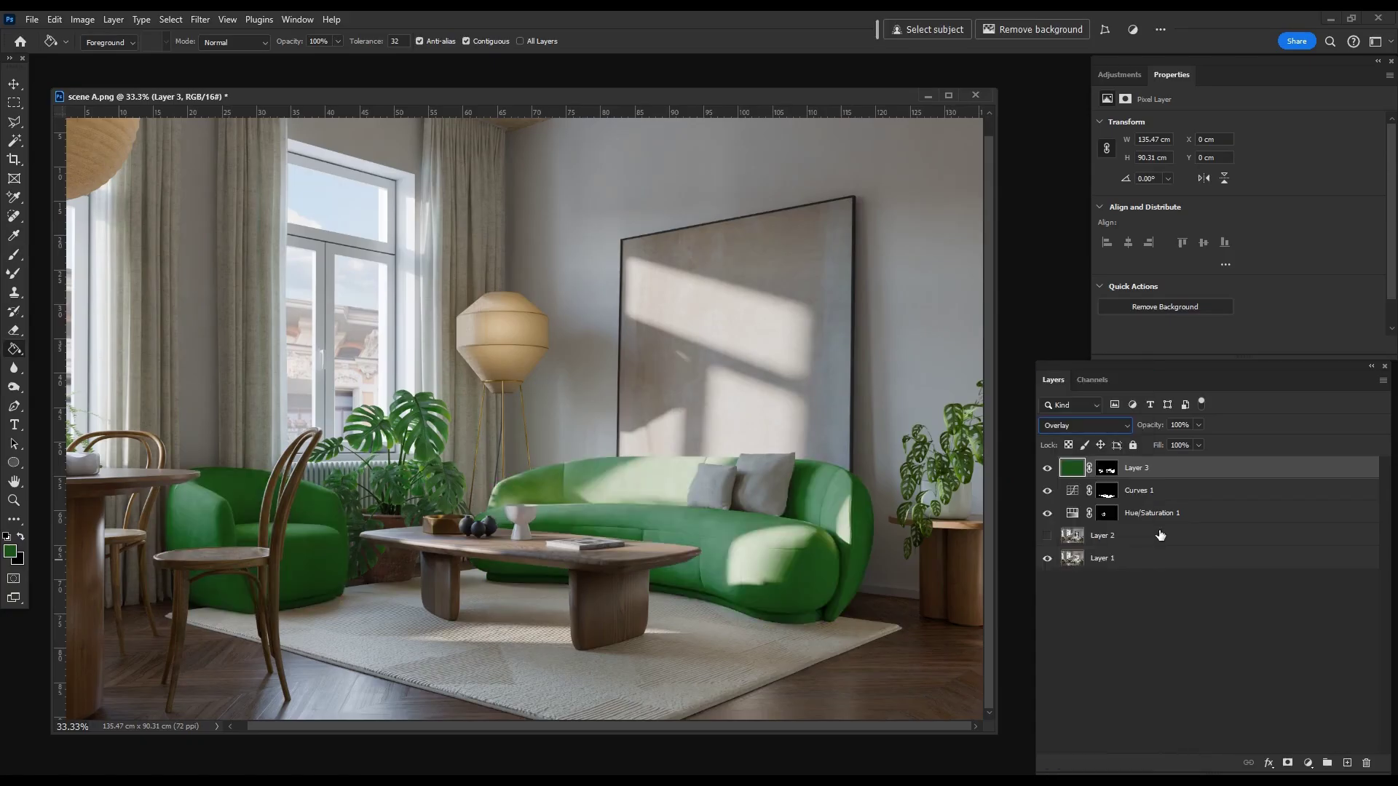
- Recolour the sofa layer by refilling it with the muted green 3e6047
click(11, 552)
click(760, 312)
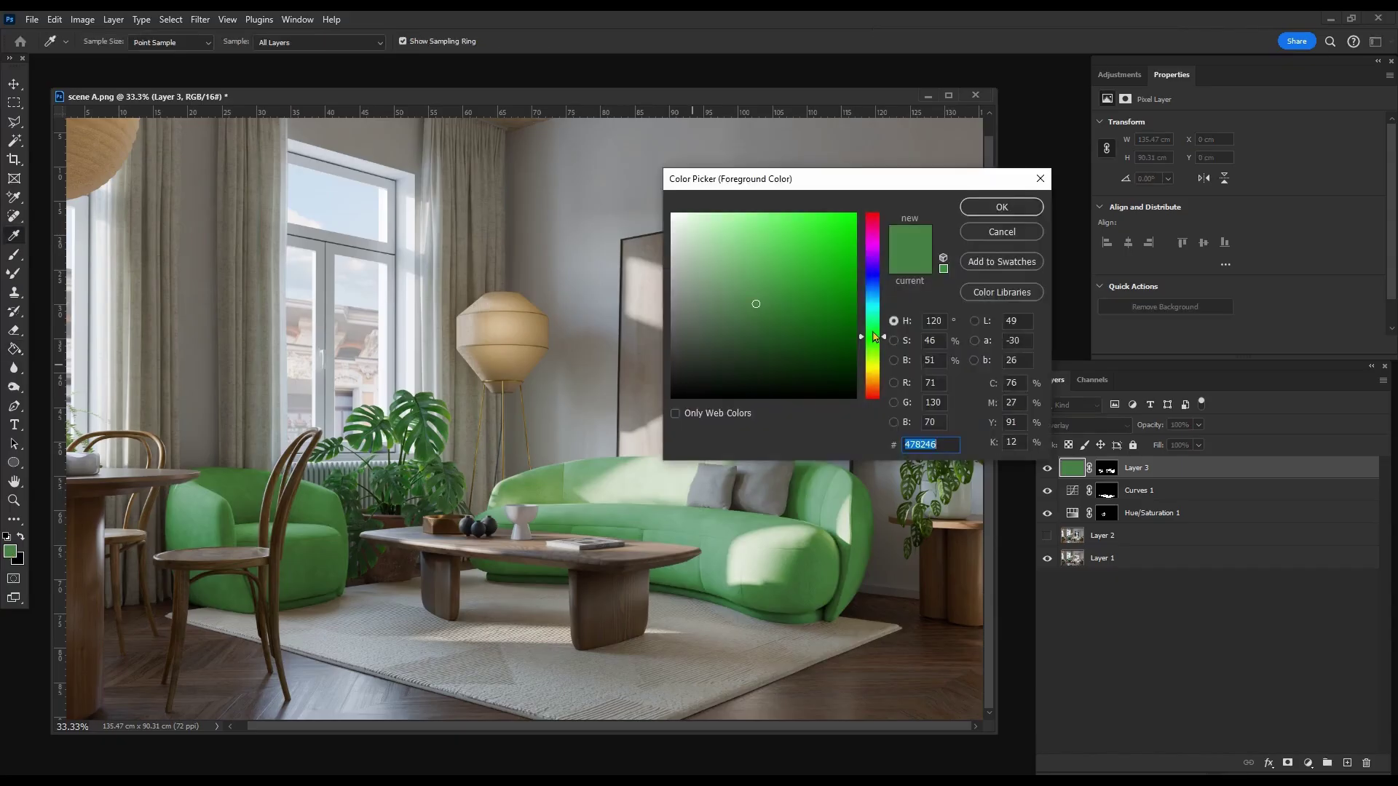
text(3e6047)
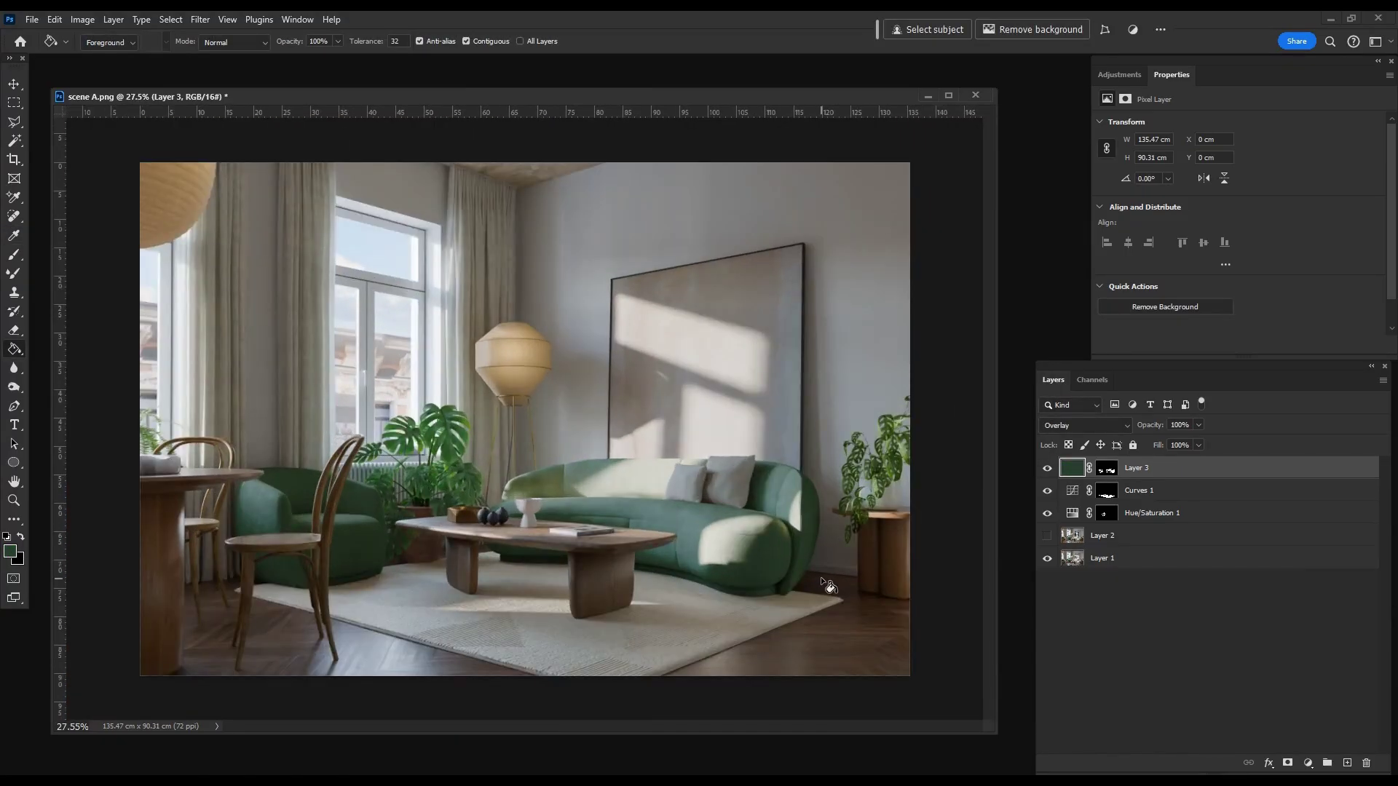
key(m)
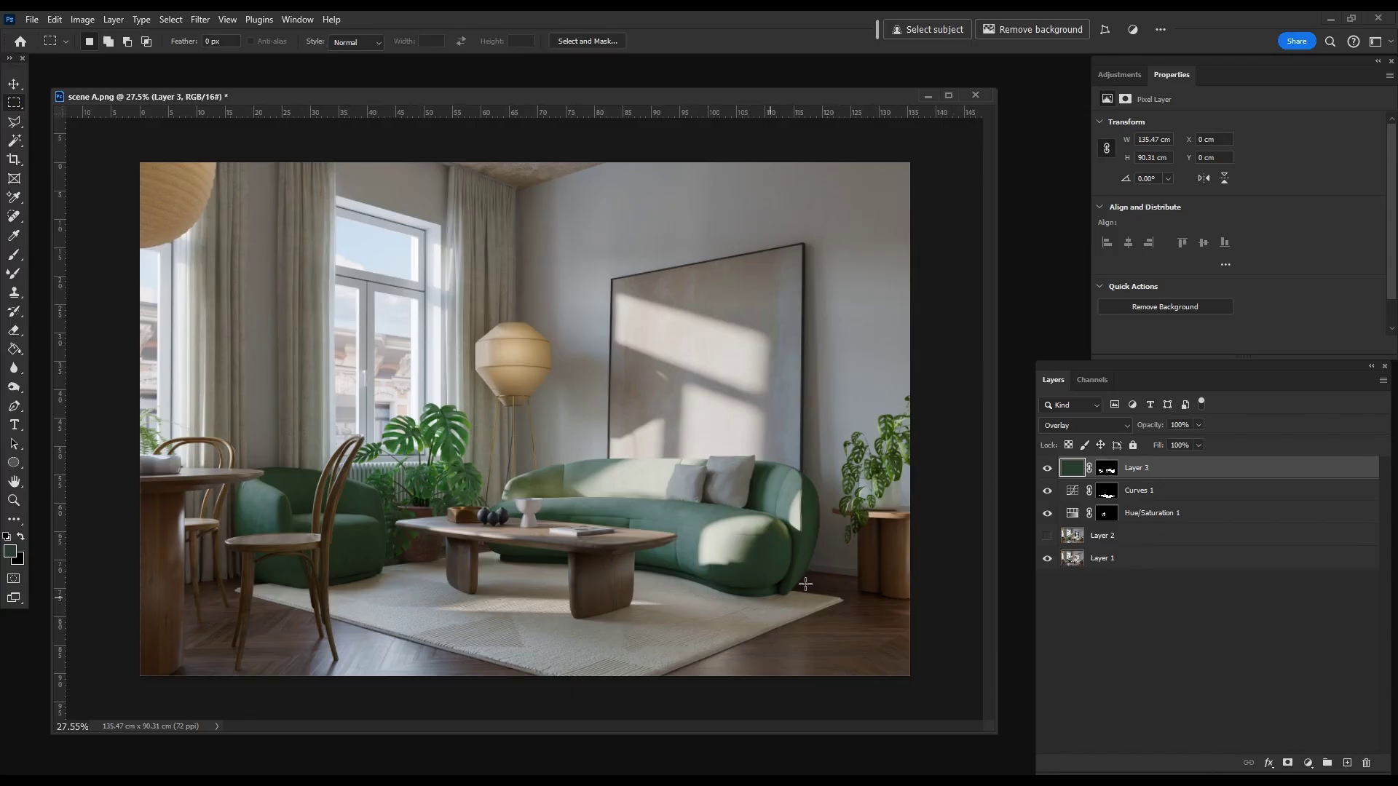
- Toggle the visibility of Layer 2 to compare its floor and painting with the base render
click(1047, 536)
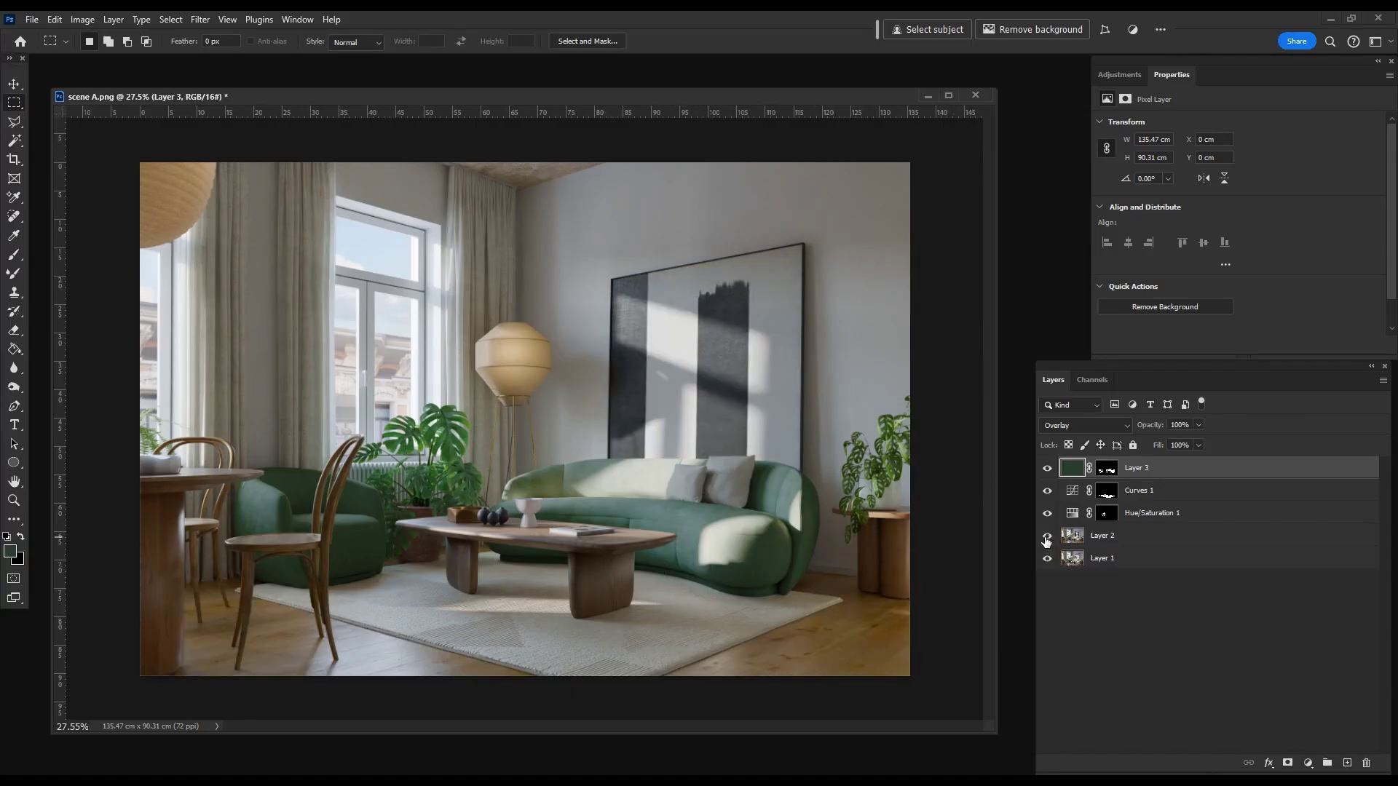
click(1047, 536)
click(1047, 537)
click(1047, 536)
click(1047, 536)
click(1047, 537)
click(1047, 536)
click(1047, 536)
click(1047, 537)
click(1047, 537)
click(1047, 537)
- Duplicate Layer 2 as a layer named "painting" and hide the original Layer 2
click(1106, 537)
right_click(1107, 539)
click(1165, 172)
text(painting)
key(Return)
click(1047, 557)
- Load the "painting" channel as a new selection and apply it as the painting layer's mask
click(170, 18)
click(193, 337)
click(412, 363)
click(338, 415)
click(522, 334)
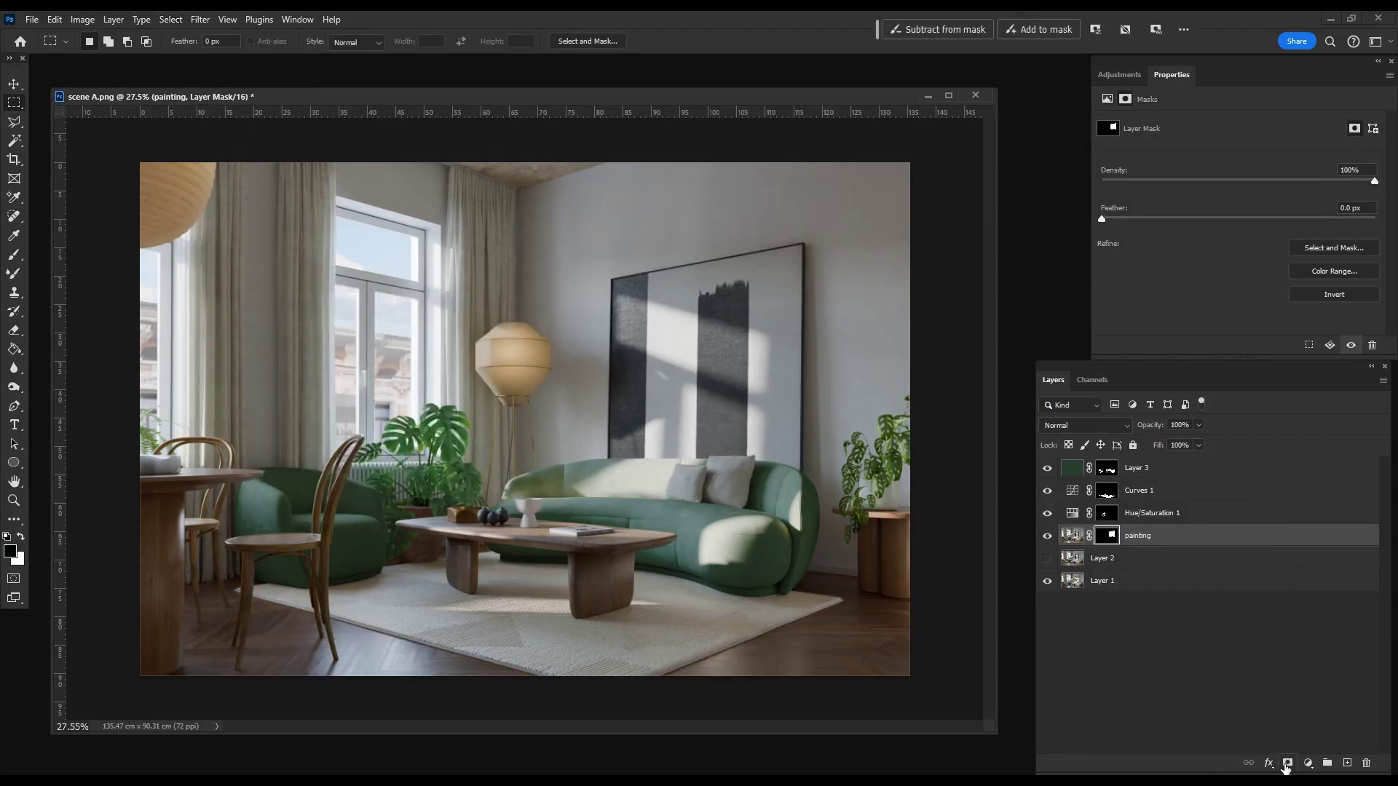
- Toggle the visibility of the masked painting layer to compare the two artworks
click(1046, 536)
click(1046, 536)
click(1046, 536)
click(1046, 536)
click(1046, 535)
click(1047, 536)
click(1046, 536)
click(1046, 536)
click(1046, 536)
click(1046, 536)
click(1046, 536)
click(1046, 536)
click(1046, 536)
click(1046, 536)
click(1046, 536)
click(1047, 535)
- Rename Layer 2 as "wood floor" and make it visible
double_click(1101, 566)
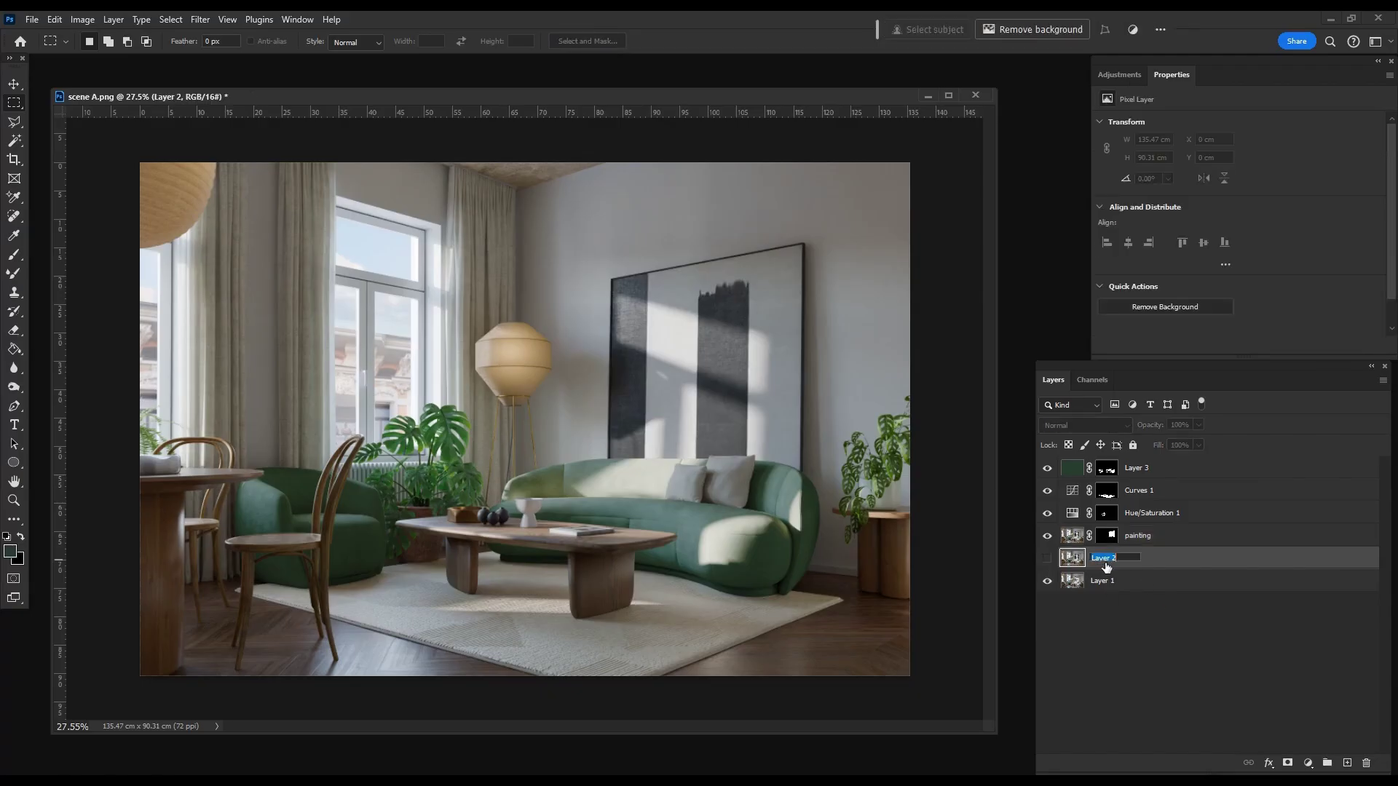
text(wood floor)
key(Return)
click(1047, 559)
- Load the "floor" channel as a new selection and apply it as the wood floor layer's mask
click(168, 20)
click(226, 341)
click(400, 363)
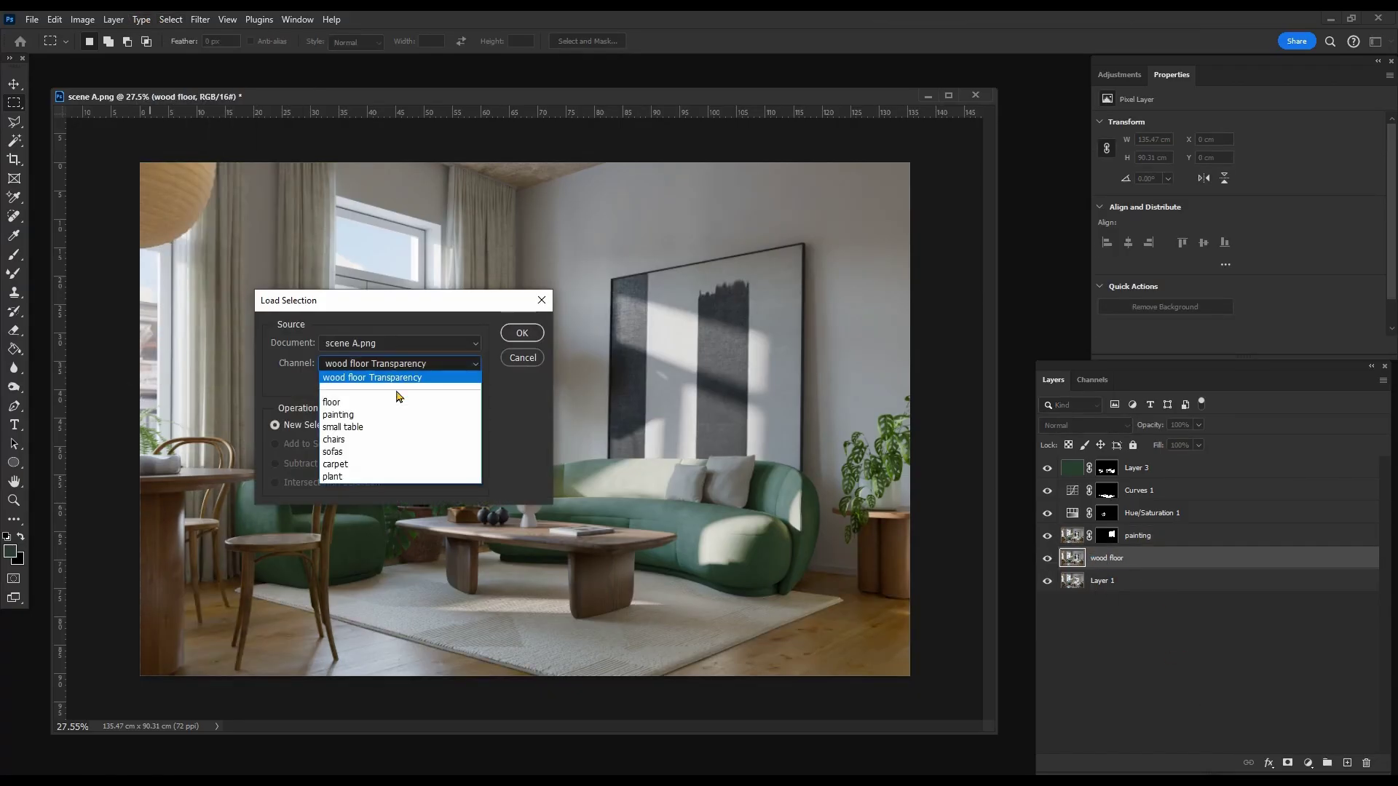
click(400, 402)
click(519, 334)
click(1287, 762)
- Compare the interior with and without the painting and wood floor layers, leaving only the wood floor hidden
drag(1047, 536, 1045, 562)
click(1047, 559)
click(1047, 559)
click(1047, 558)
click(1047, 536)
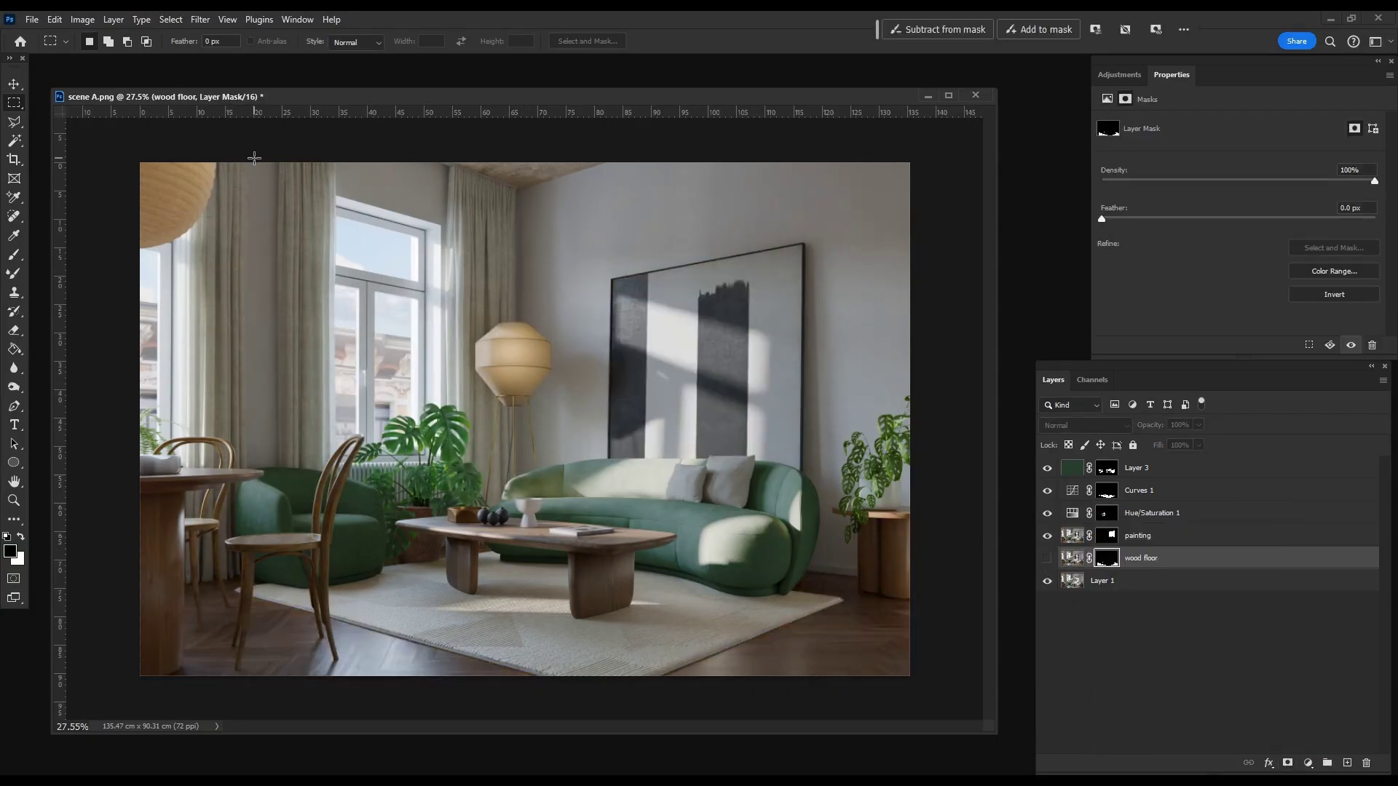
- Rename the Hue/Saturation layer "plant", the Curves layer "carpet" and the green fill layer "sofa color"
double_click(1149, 513)
text(plant)
key(Return)
double_click(1138, 491)
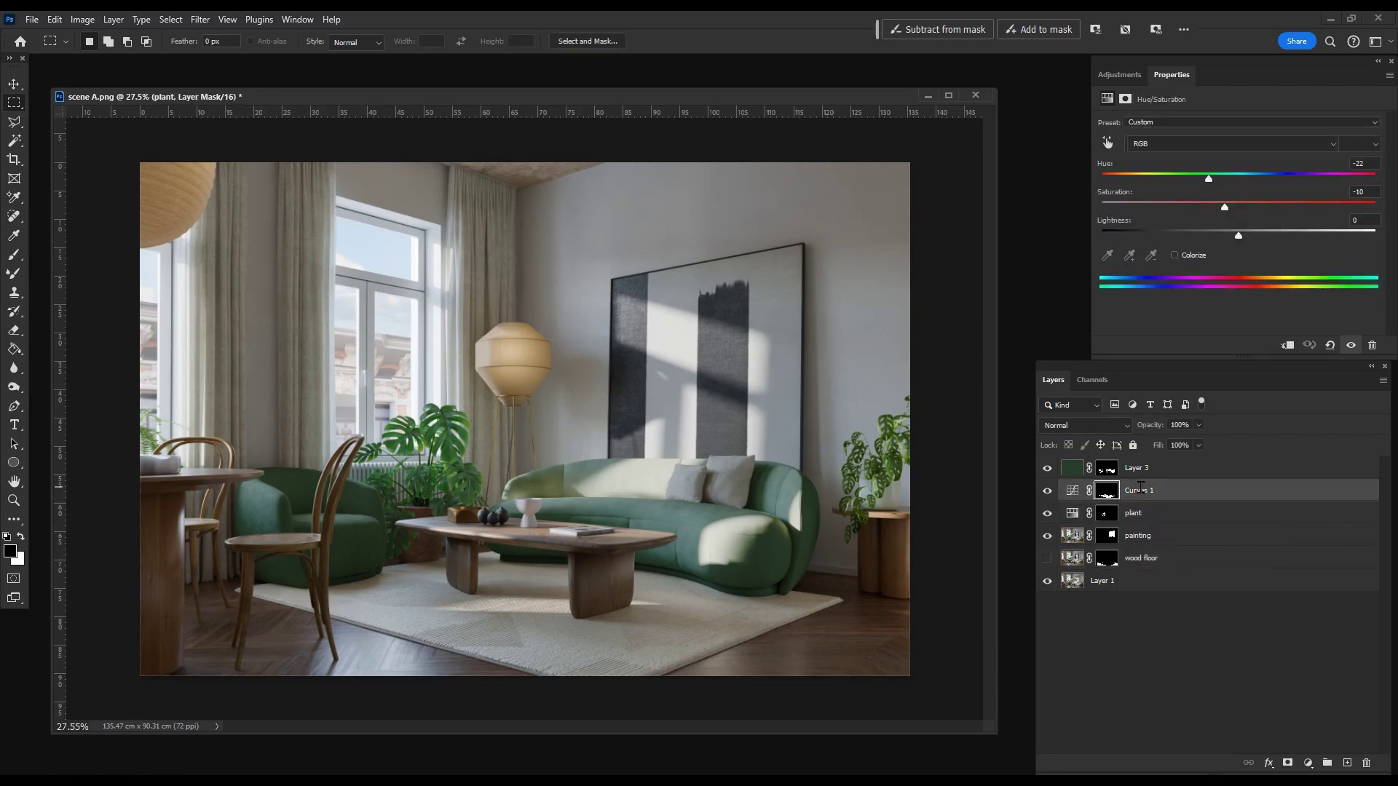
text(carpet)
key(Return)
double_click(1137, 467)
text(sc)
key(Return)
- Load the "small table" channel as a new selection
click(169, 20)
click(220, 338)
click(372, 365)
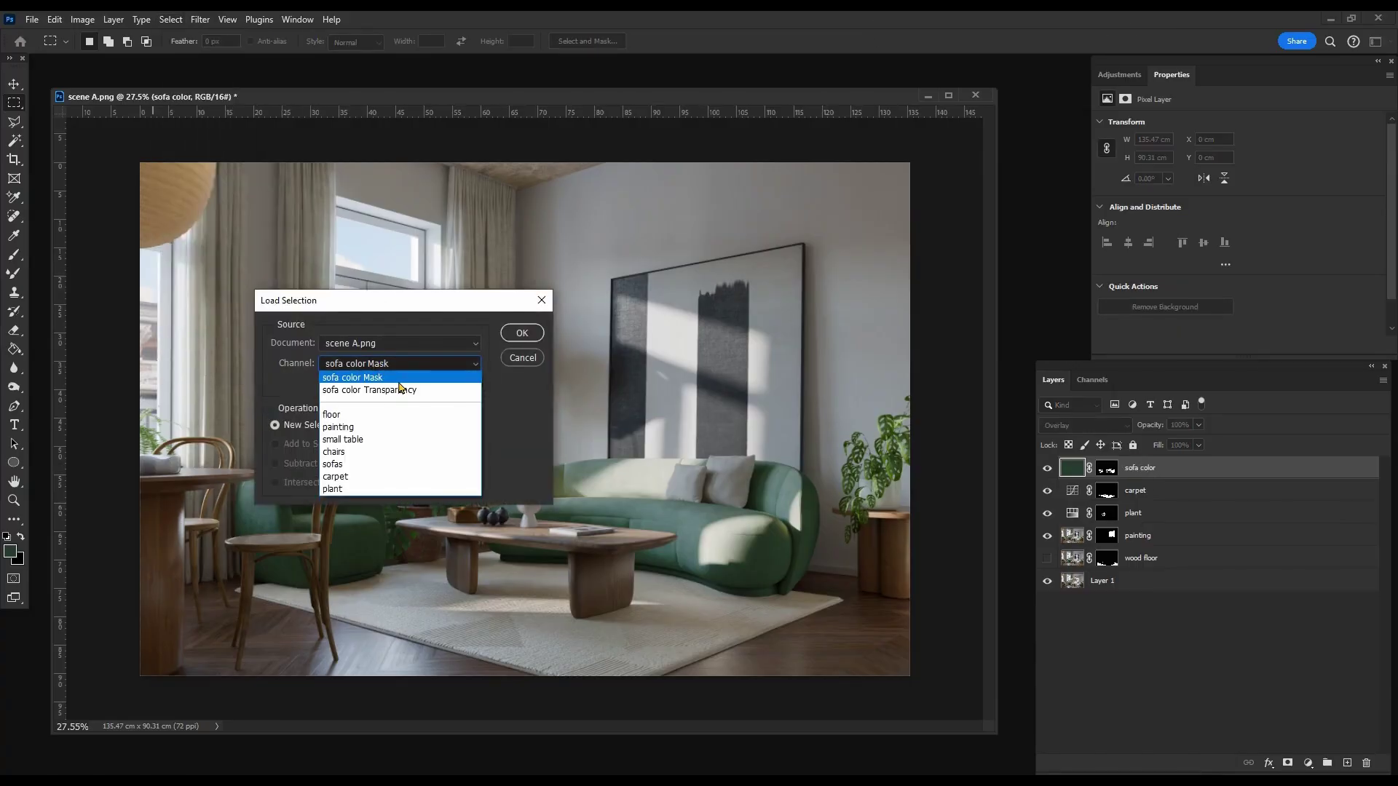
click(404, 439)
click(522, 332)
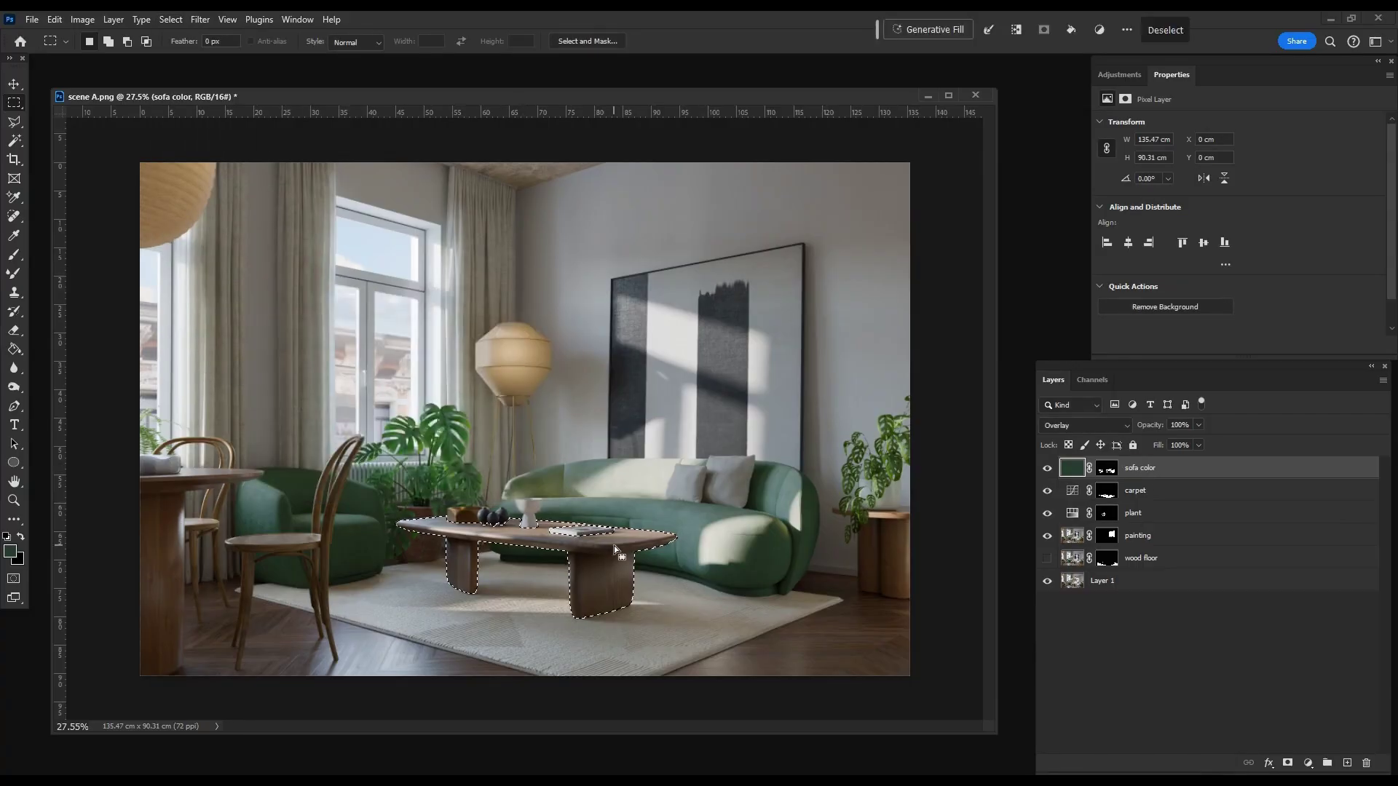
- Add a Curves adjustment layer masked to the small table and raise the RGB curve's midpoint slightly to brighten it
click(1119, 74)
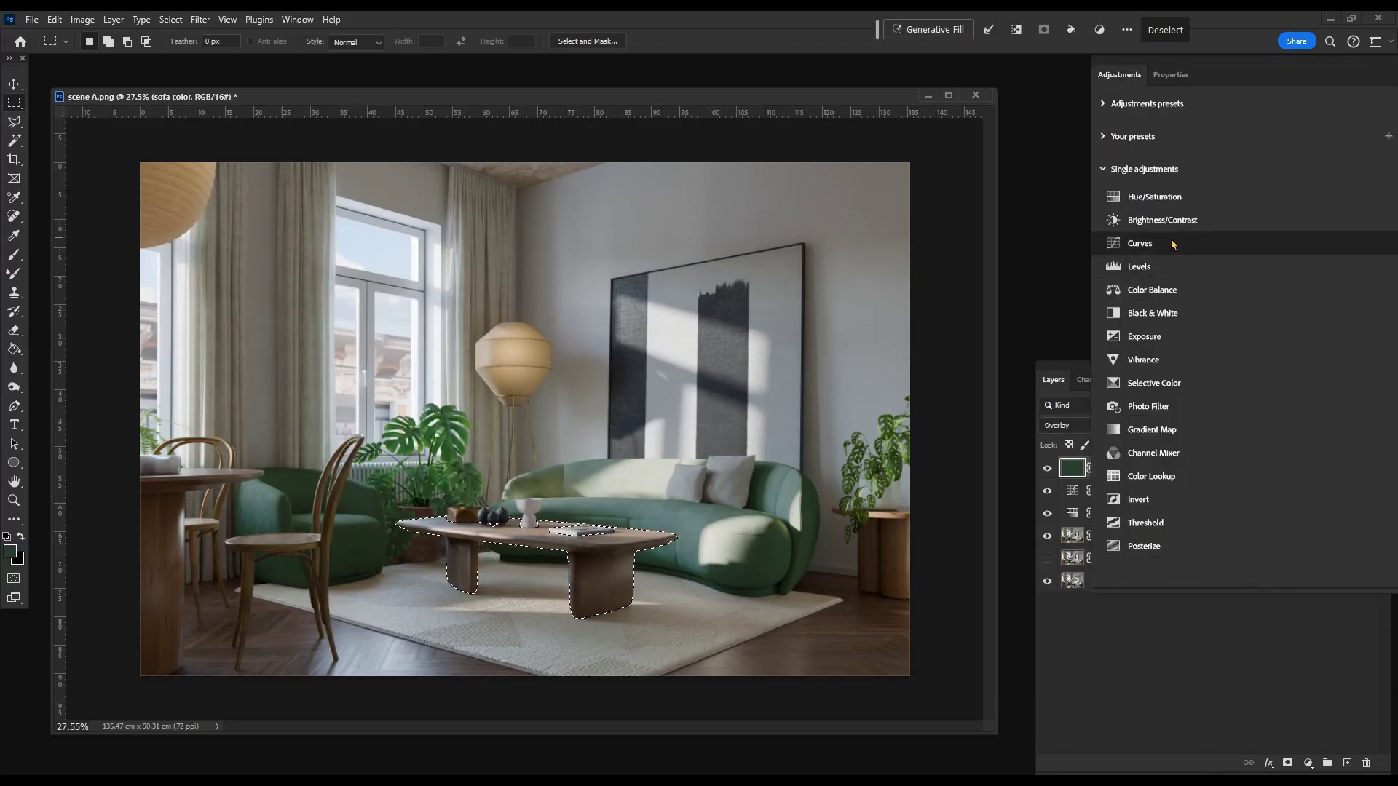
click(1172, 243)
alt+scroll(648, 643, up, 5)
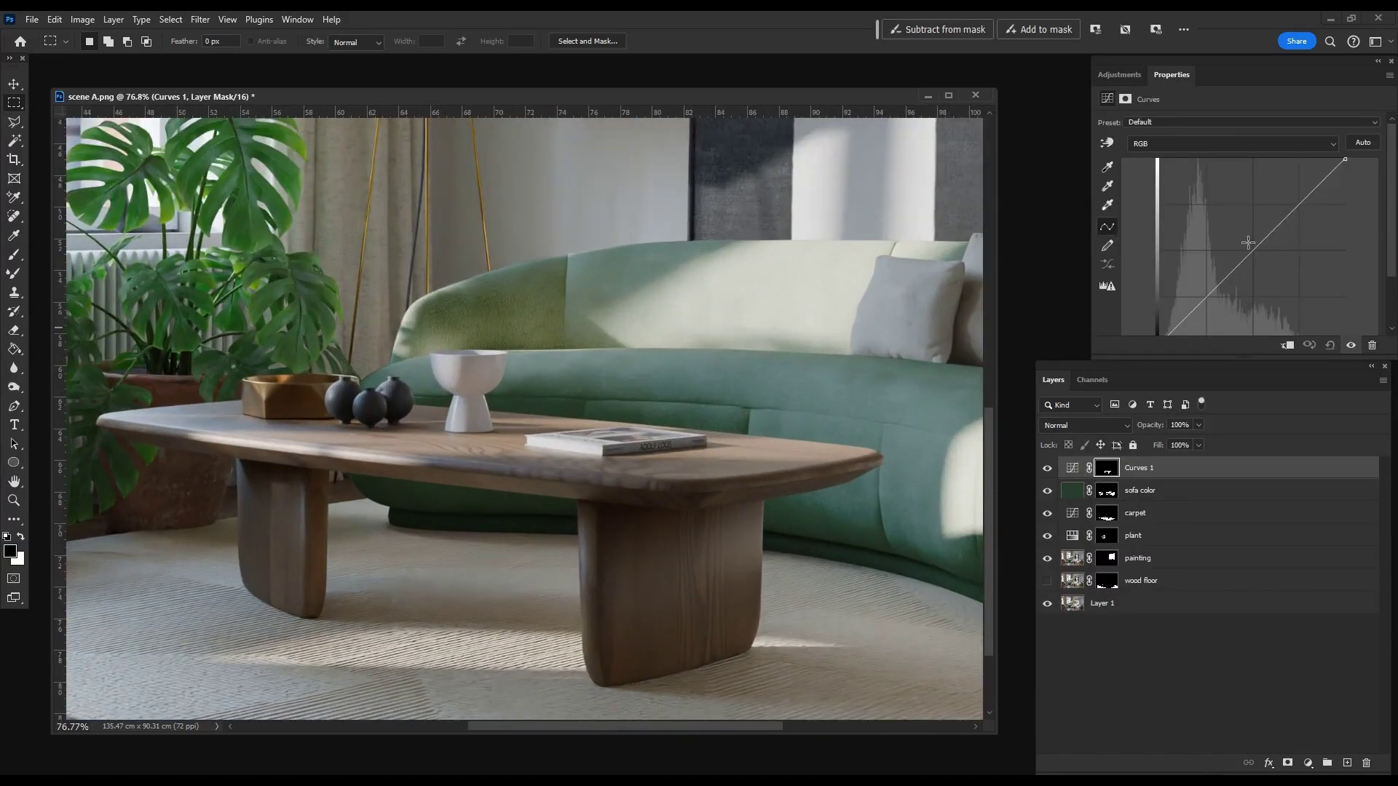
drag(1250, 248, 1252, 238)
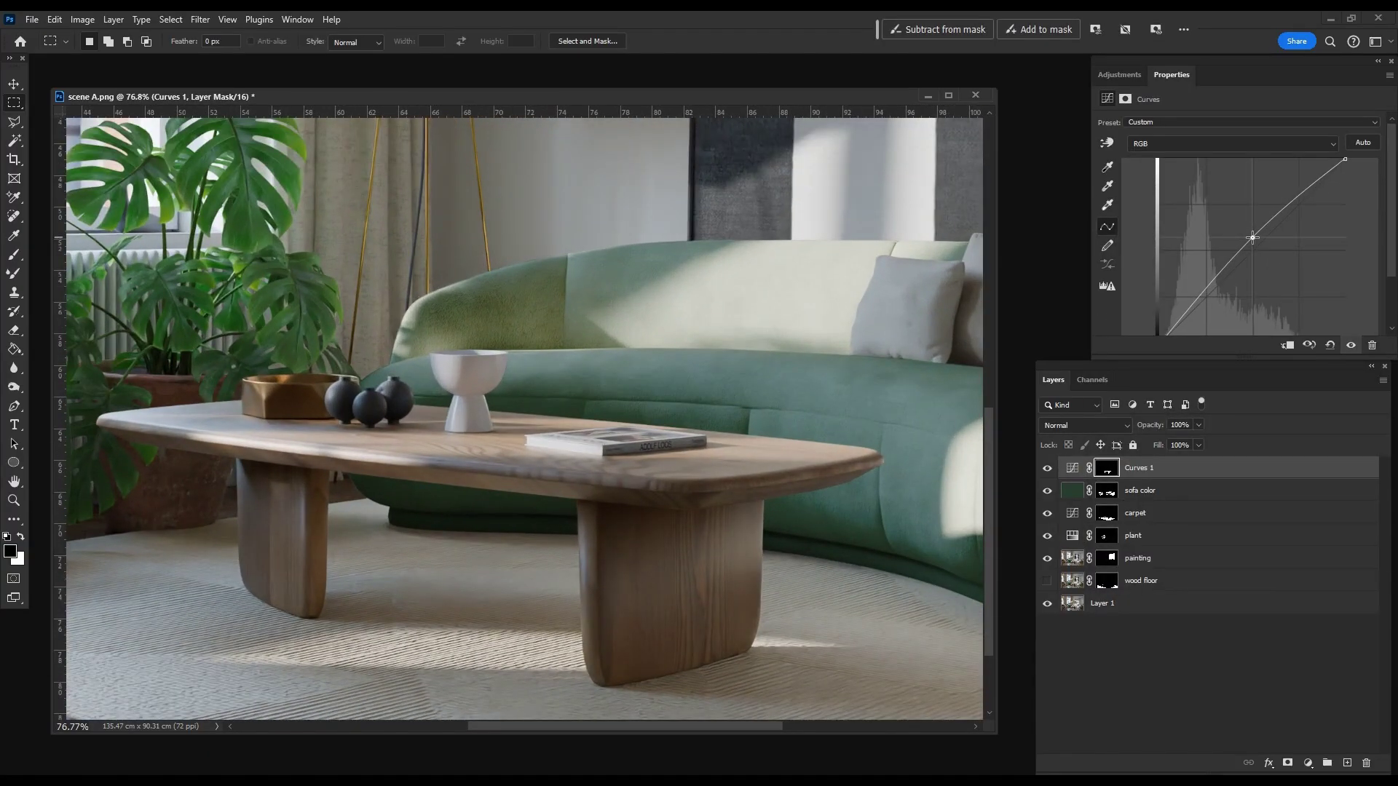
- Add a Hue/Saturation adjustment layer with Hue +7 and clip it to the coffee table's Curves layer
click(1121, 75)
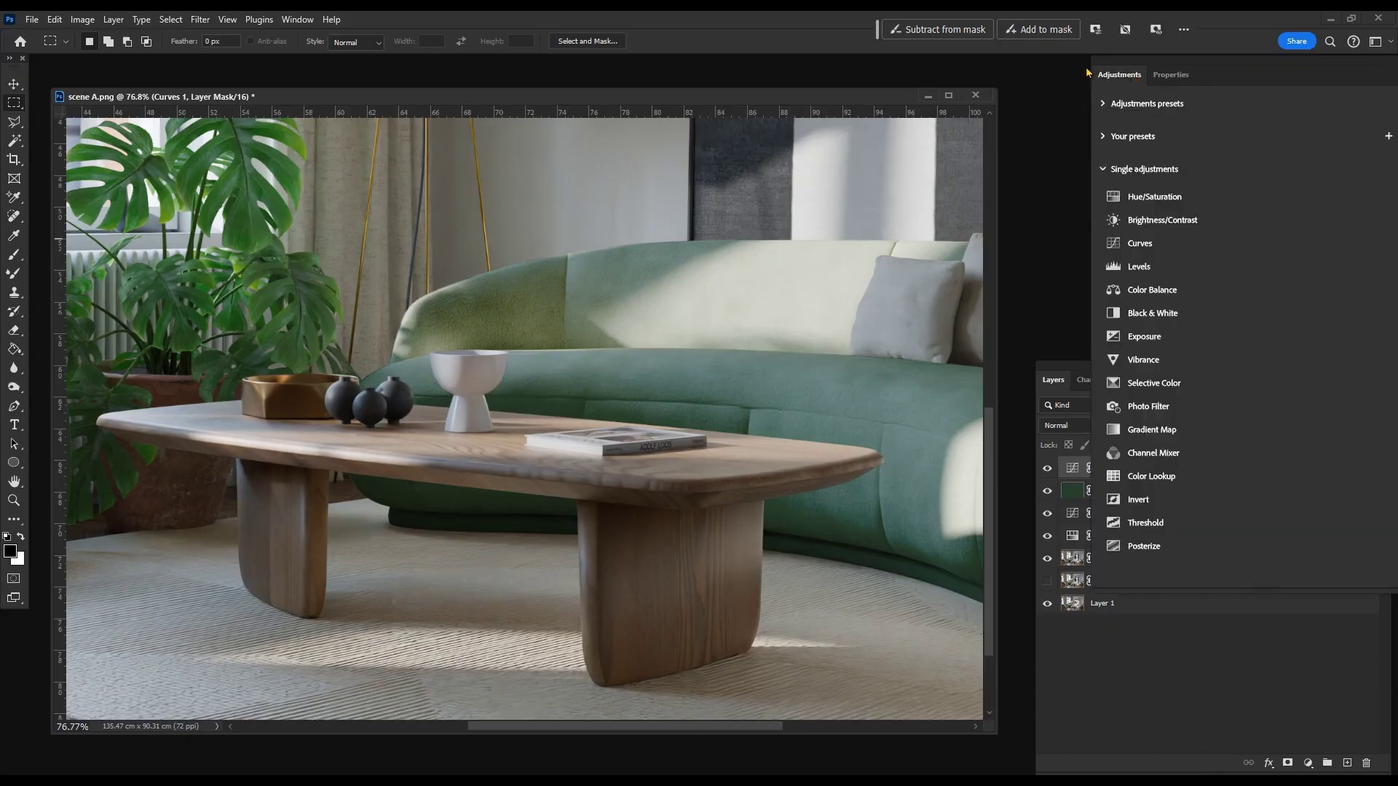
click(1157, 198)
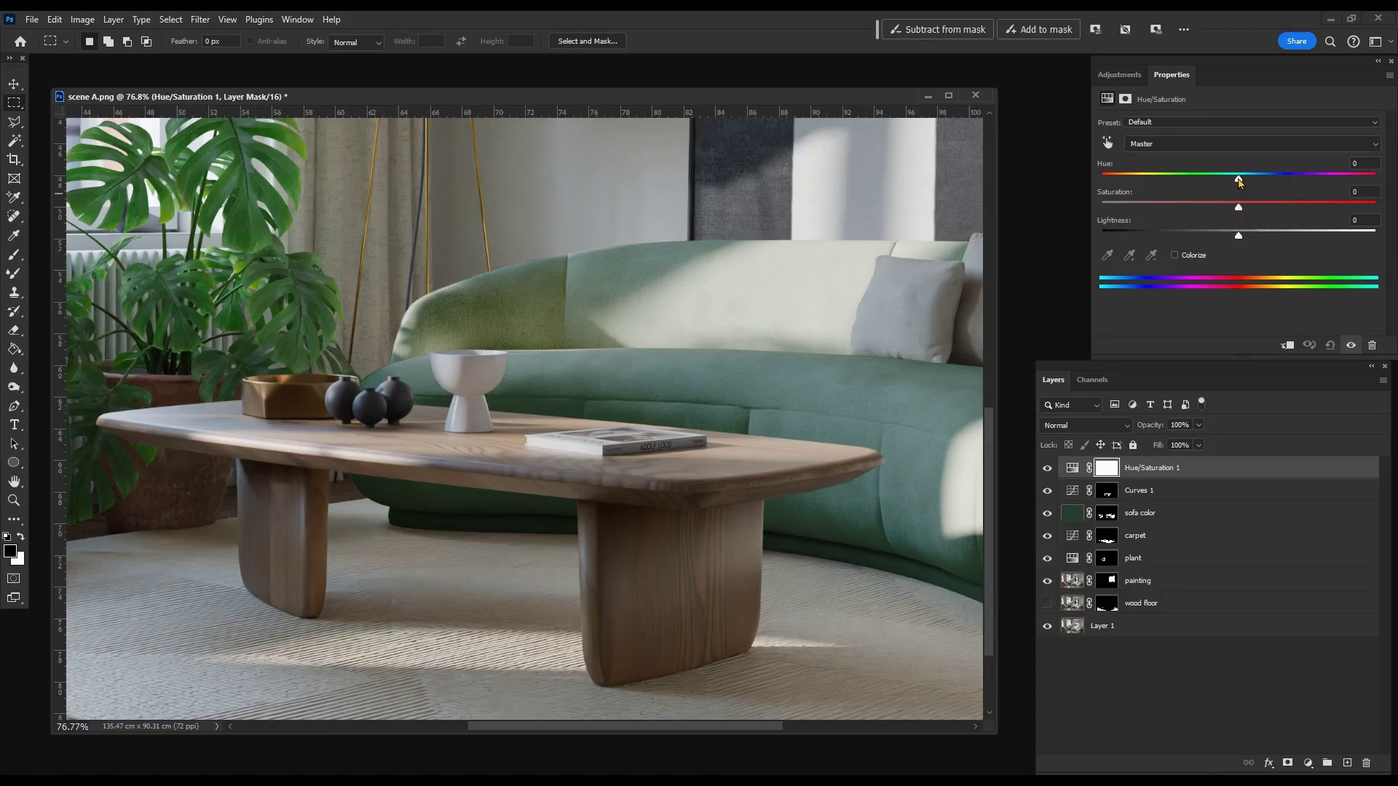
drag(1240, 182, 1249, 179)
scroll(619, 177, down, 7)
click(1047, 468)
click(1048, 467)
alt+scroll(553, 553, up, 8)
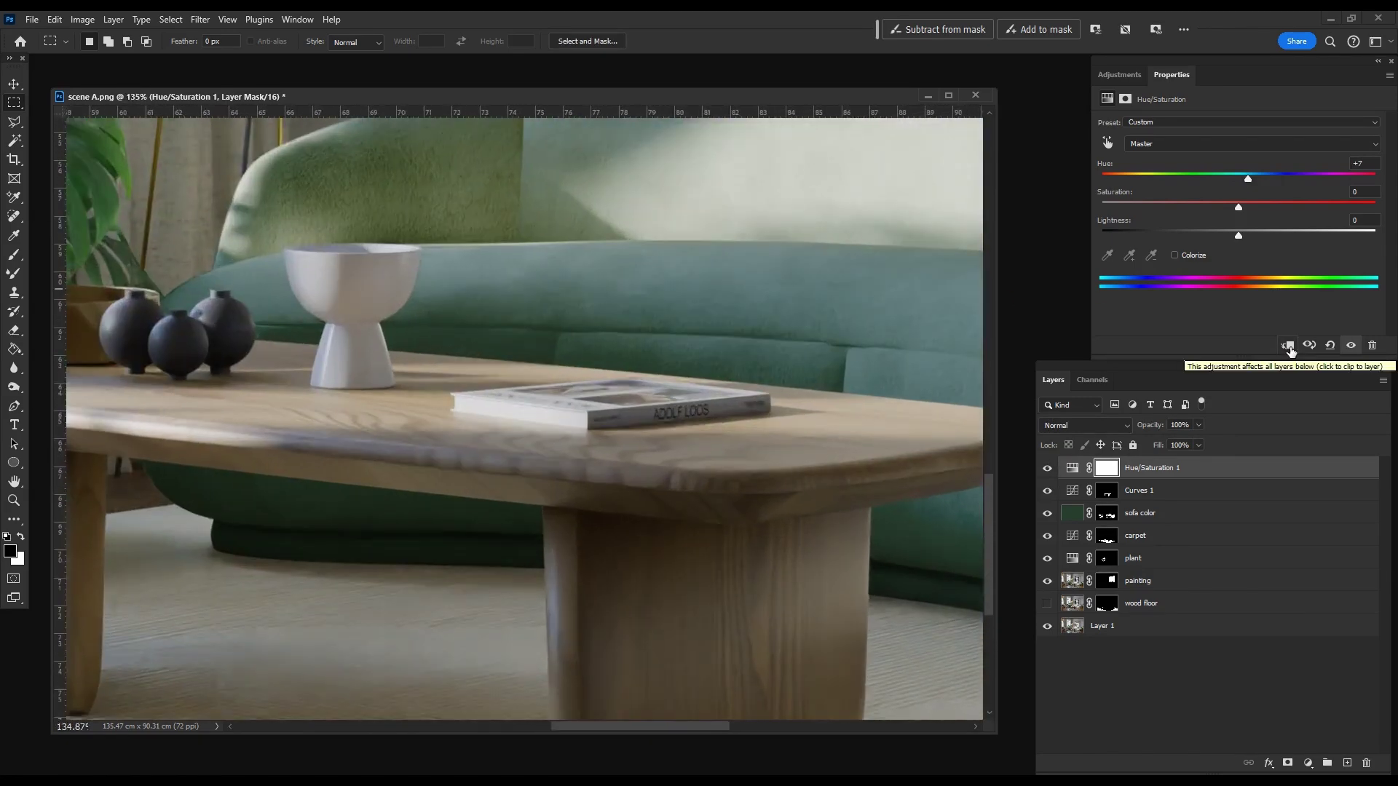
click(1289, 348)
- Rename the coffee table's Curves layer as "small table"
double_click(1150, 492)
text(small table)
key(Return)
alt+scroll(939, 472, down, 6)
- Set the clipped Hue/Saturation layer to Hue +3, Saturation +3 and Lightness -16, and make the wood floor layer visible
click(1173, 465)
drag(1239, 235, 1216, 234)
drag(1248, 179, 1248, 209)
alt+scroll(595, 597, down, 3)
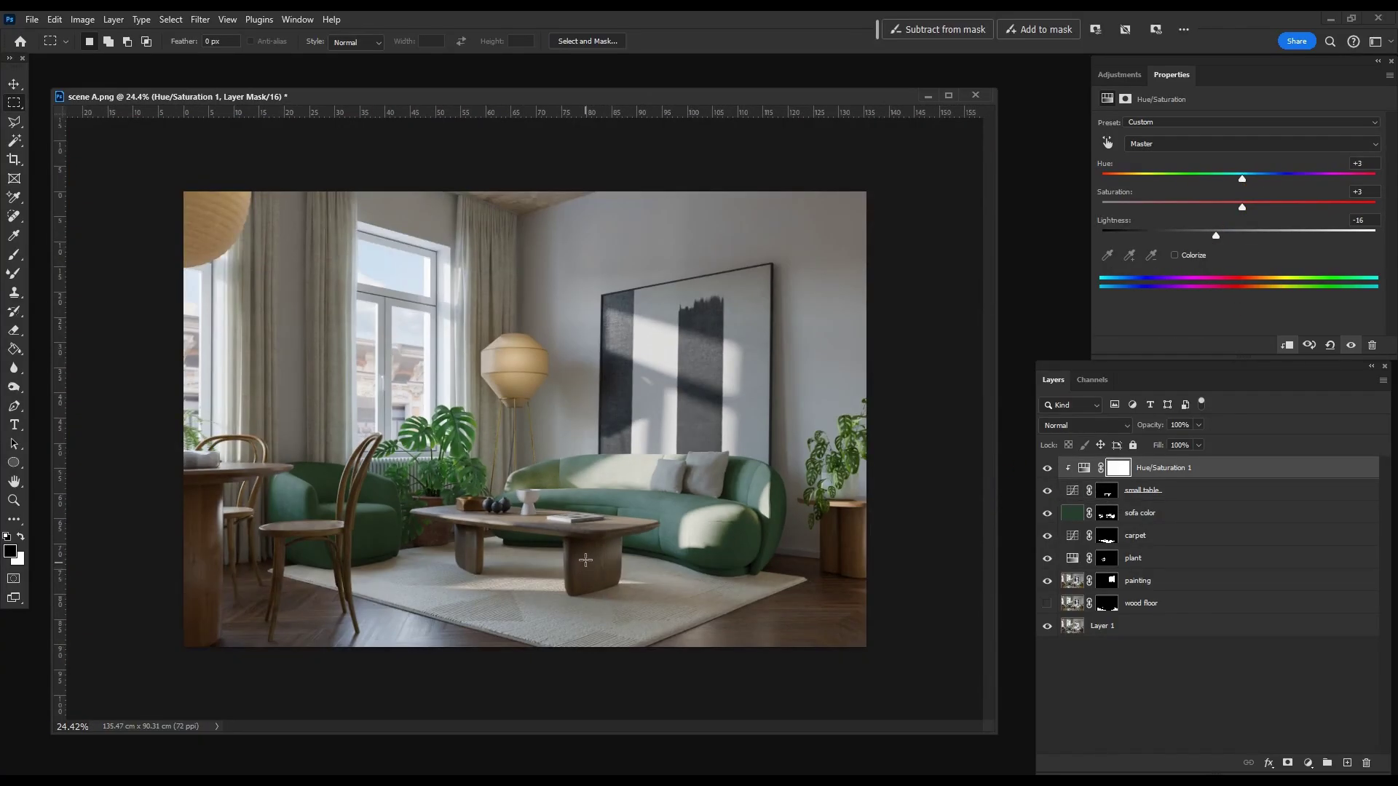
mouse_move(1047, 468)
mouse_down()
mouse_move(1048, 606)
mouse_move(1046, 474)
mouse_up()
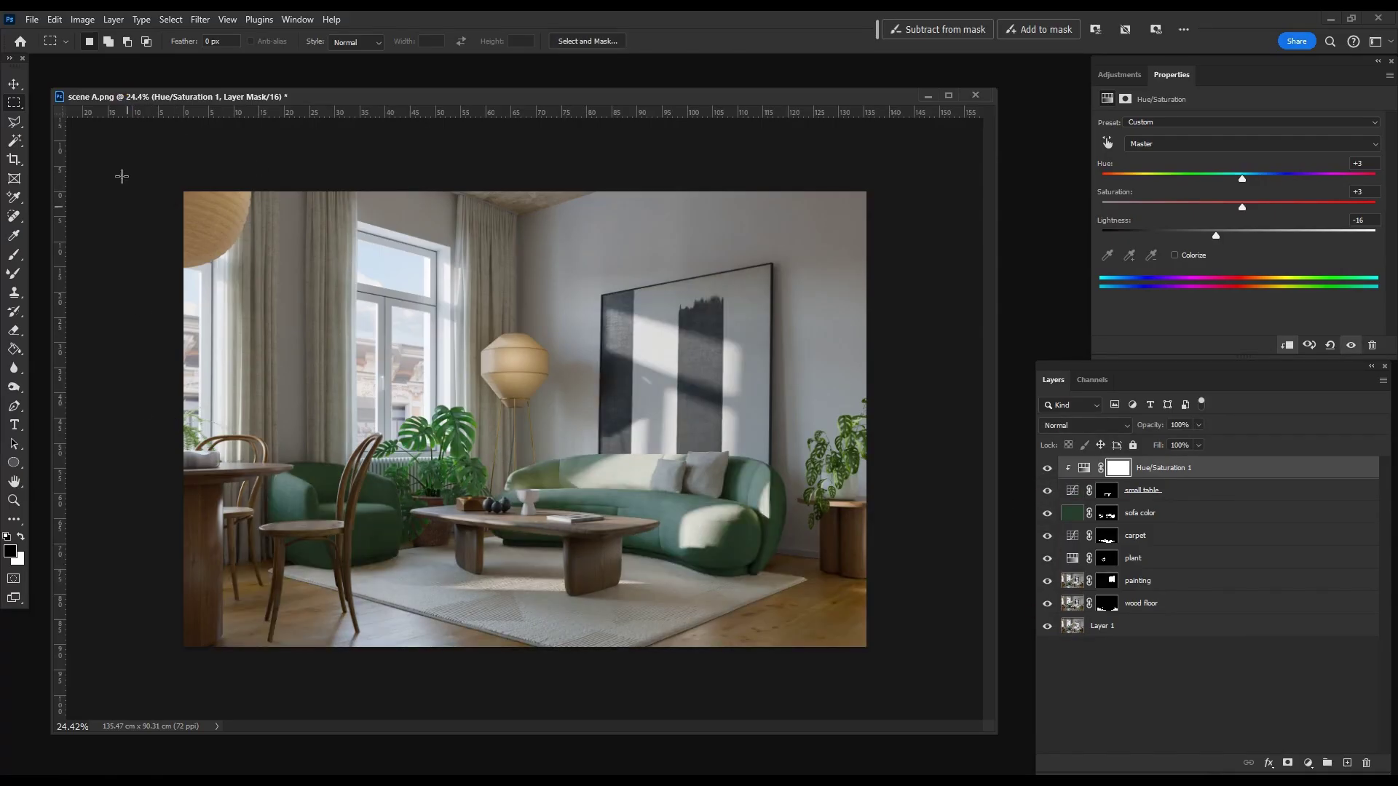
- Save the document as the Photoshop file "scene A.psd" in the 25.01.05 folder
click(32, 20)
click(58, 192)
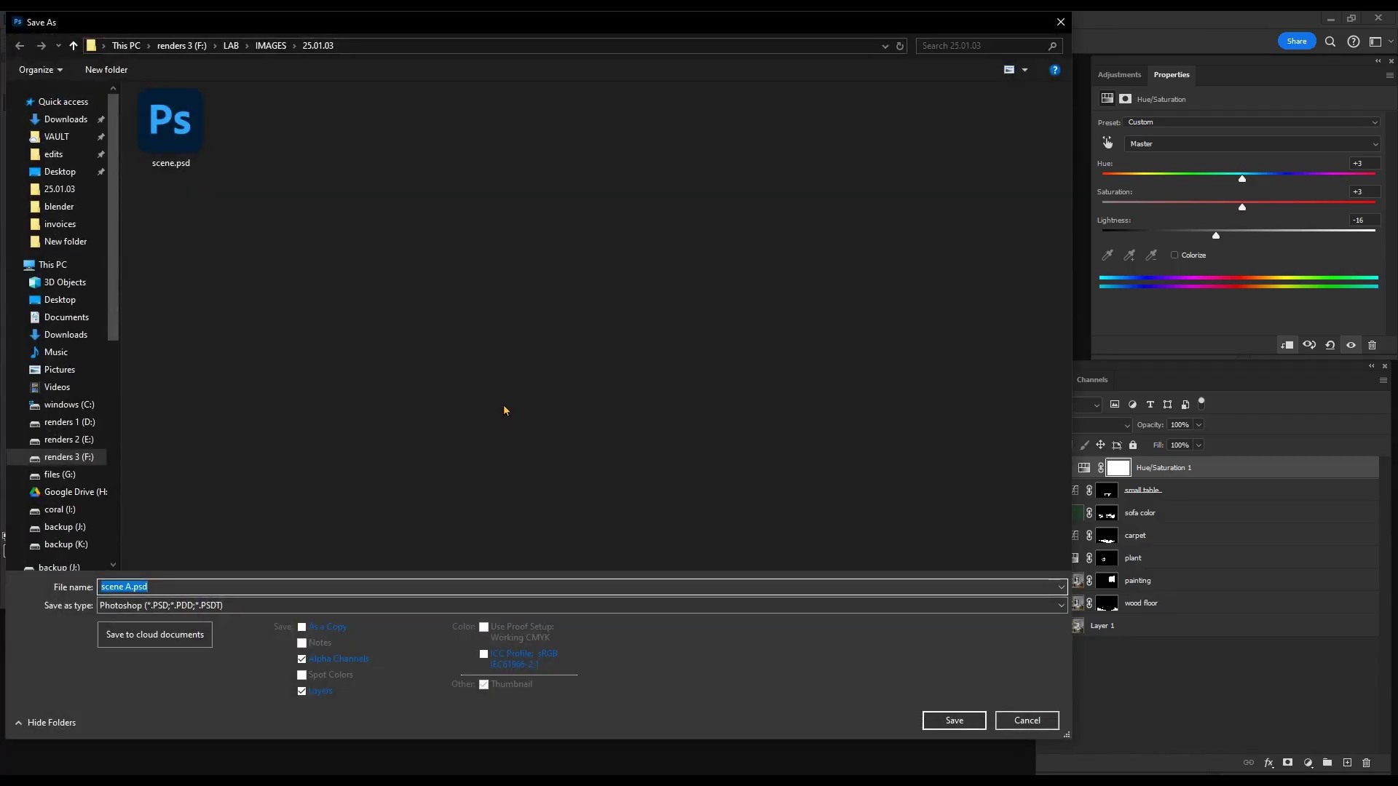
click(276, 47)
scroll(283, 508, down, 20)
double_click(284, 547)
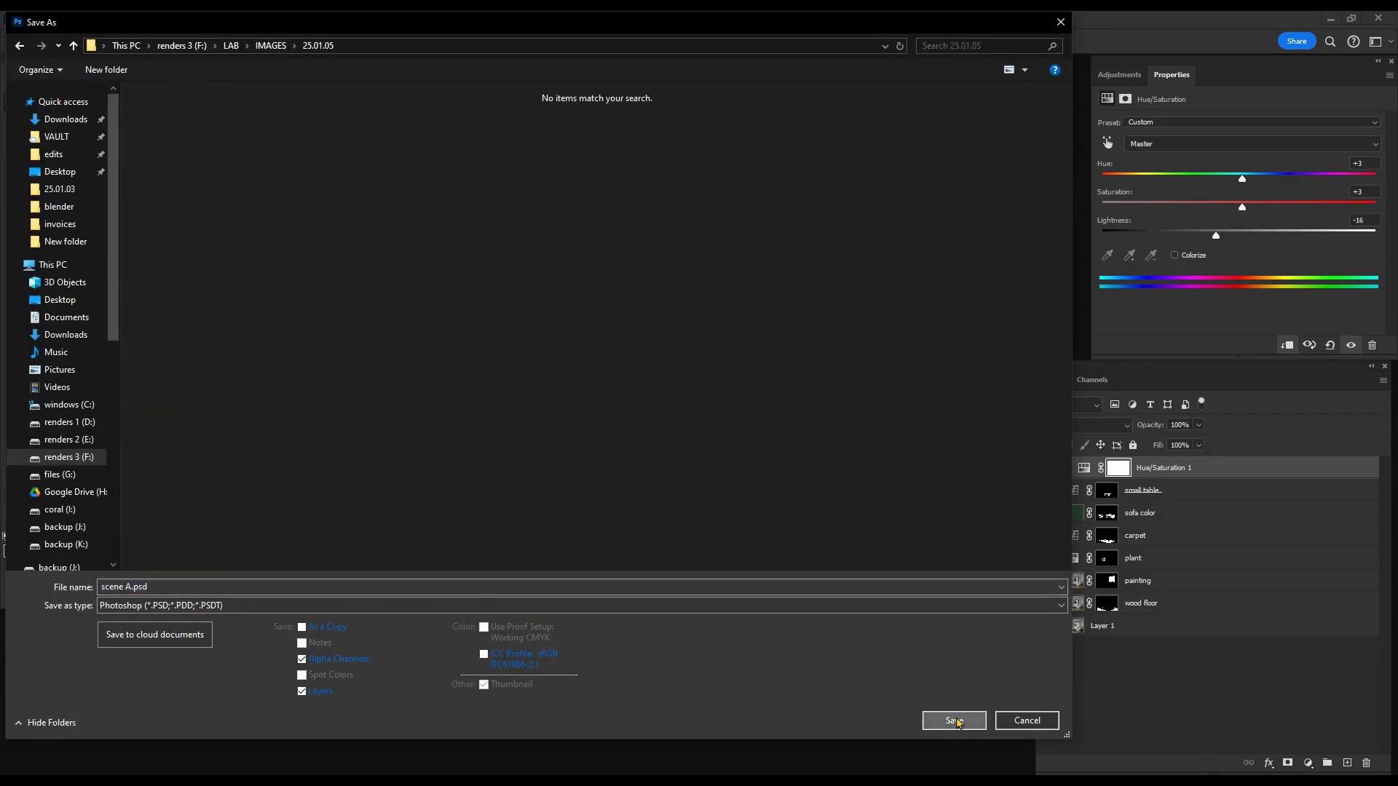
click(955, 721)
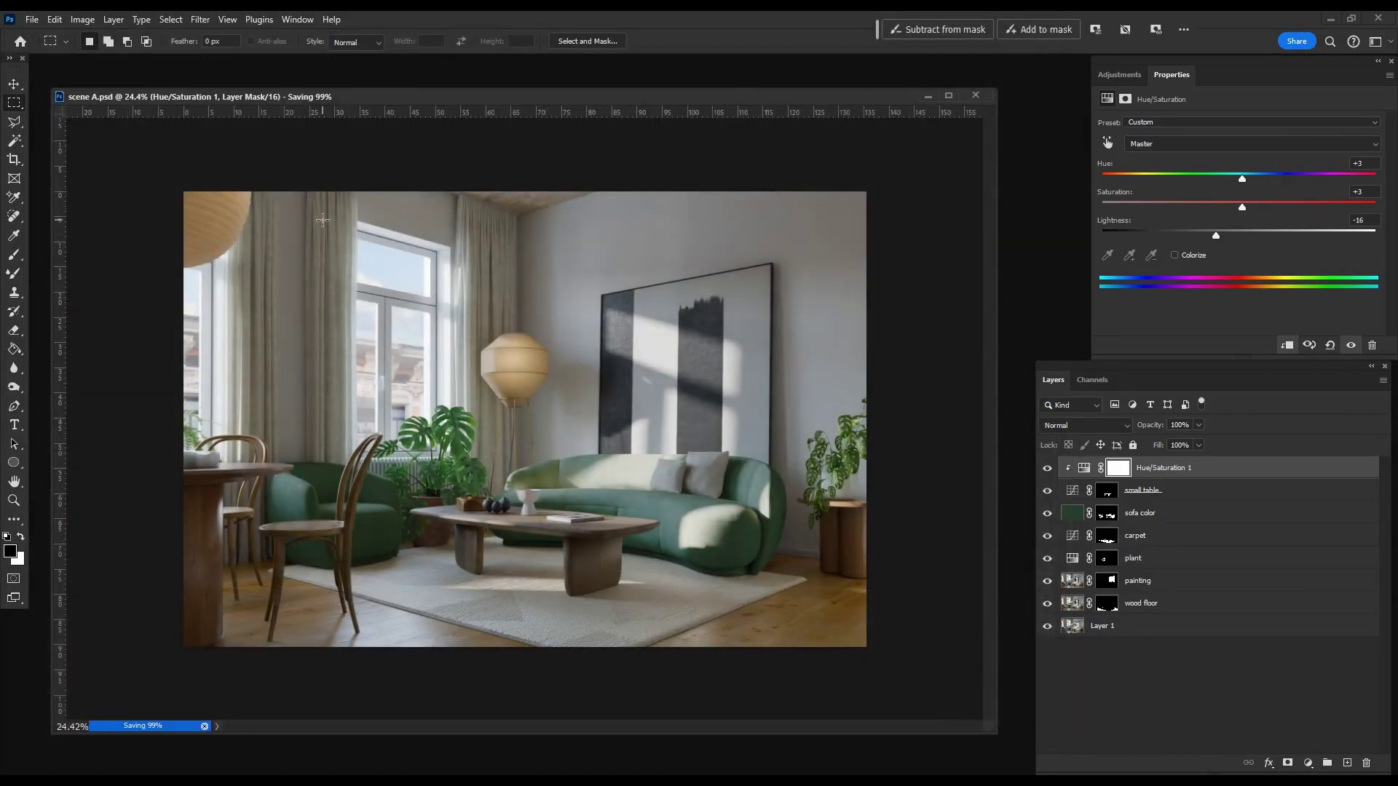